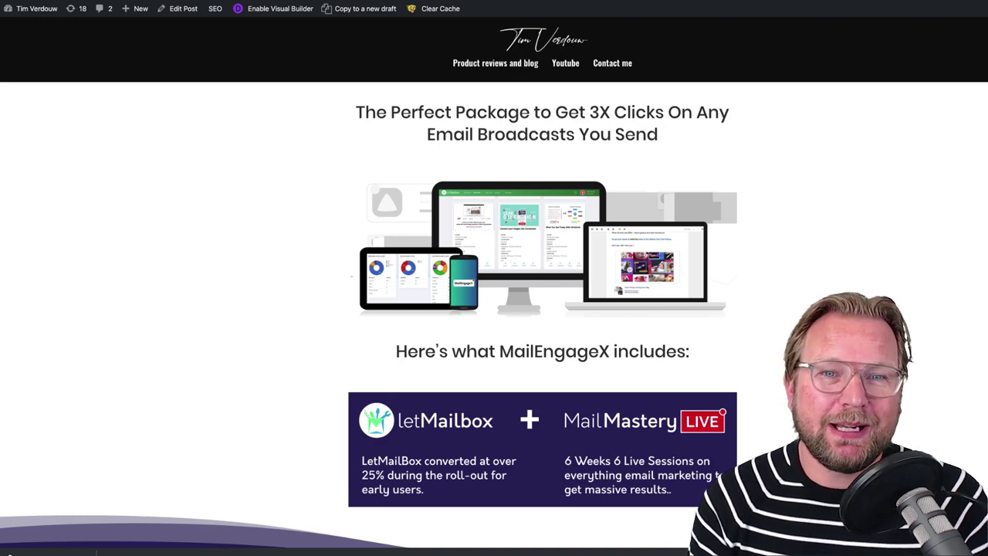
- Scroll the MailEngageX review post down to its Funnel section
scroll(369, 316, down, 3)
scroll(369, 317, down, 3)
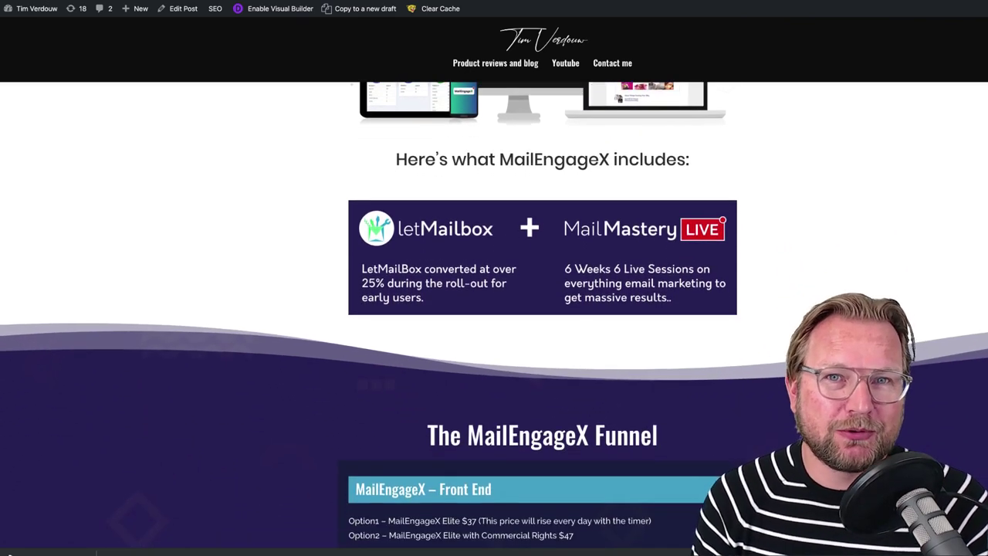
scroll(494, 308, down, 1)
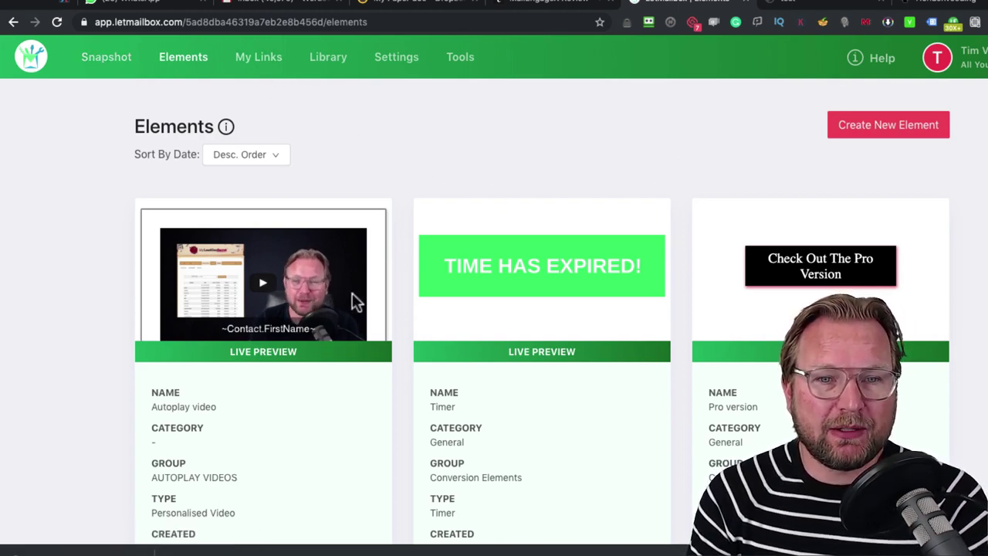
- Create a new LetMailbox element and browse the Personalised Autoplay Video options
scroll(352, 293, down, 3)
scroll(351, 290, up, 3)
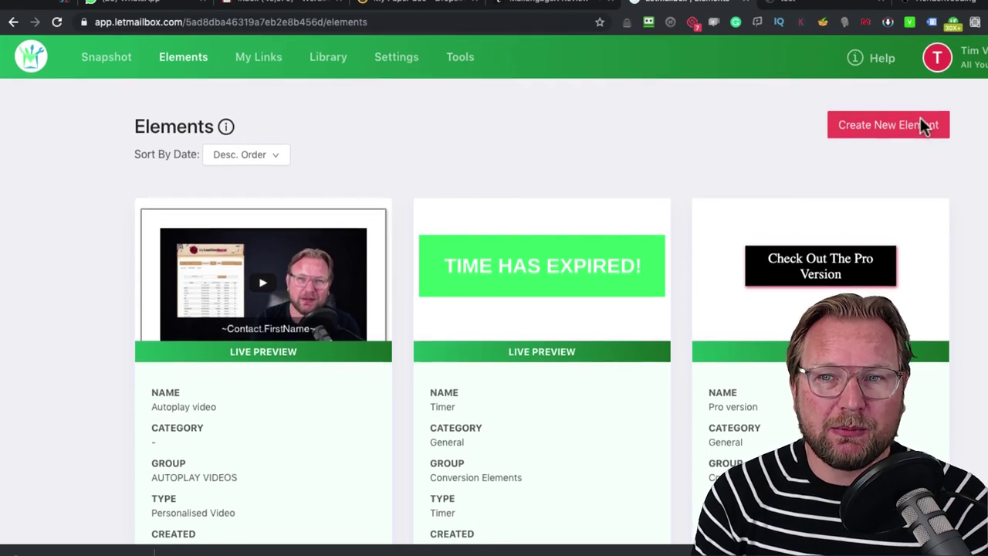
click(919, 126)
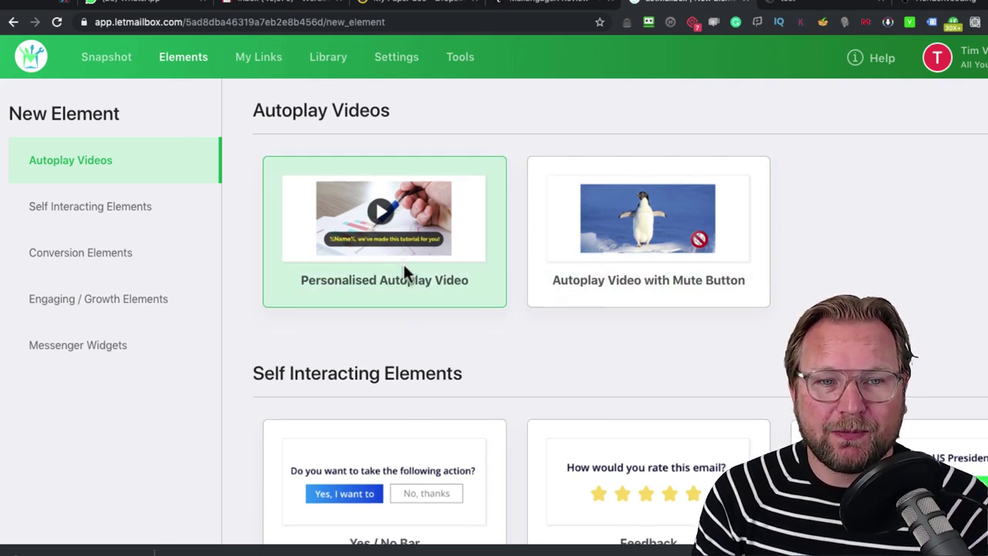
scroll(403, 262, down, 1)
scroll(364, 217, up, 1)
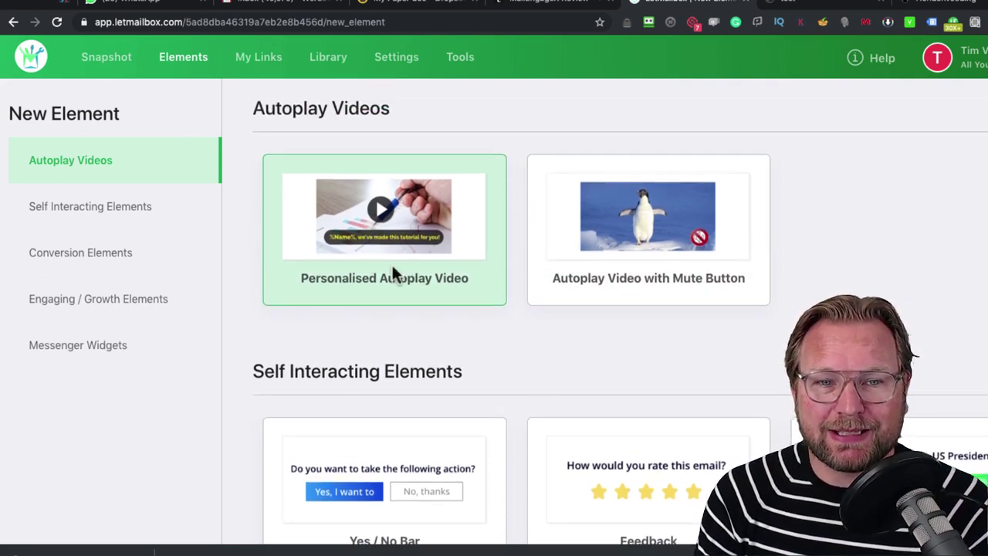
click(404, 217)
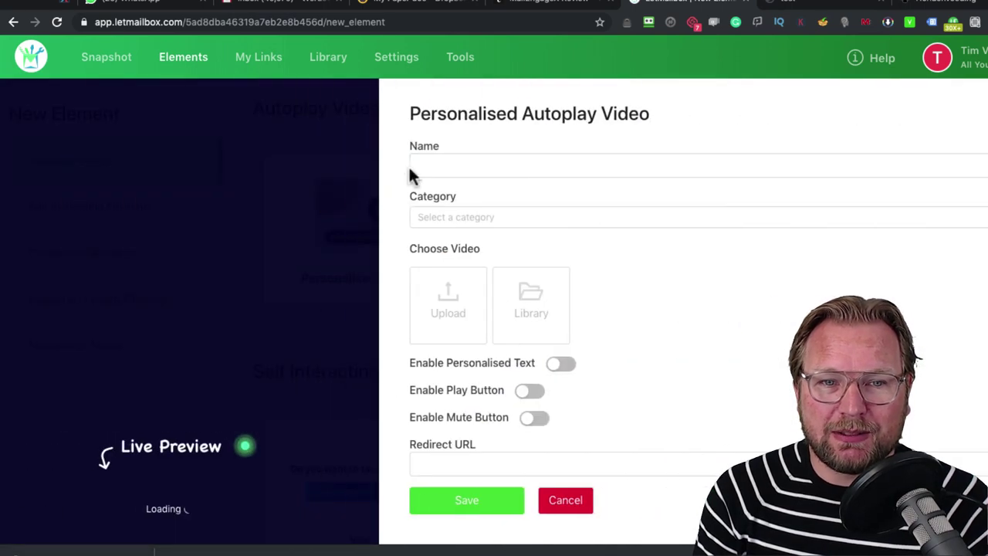
click(467, 165)
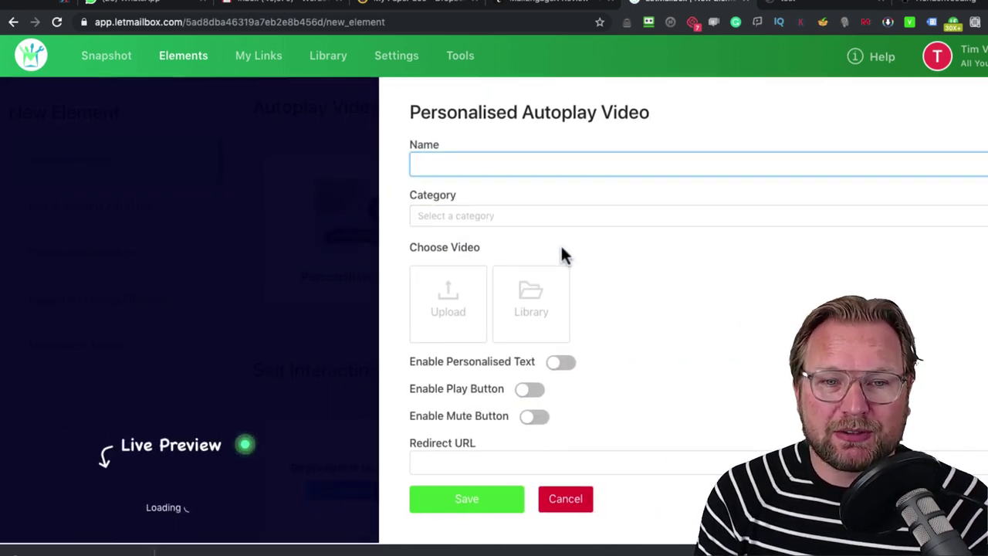
click(532, 294)
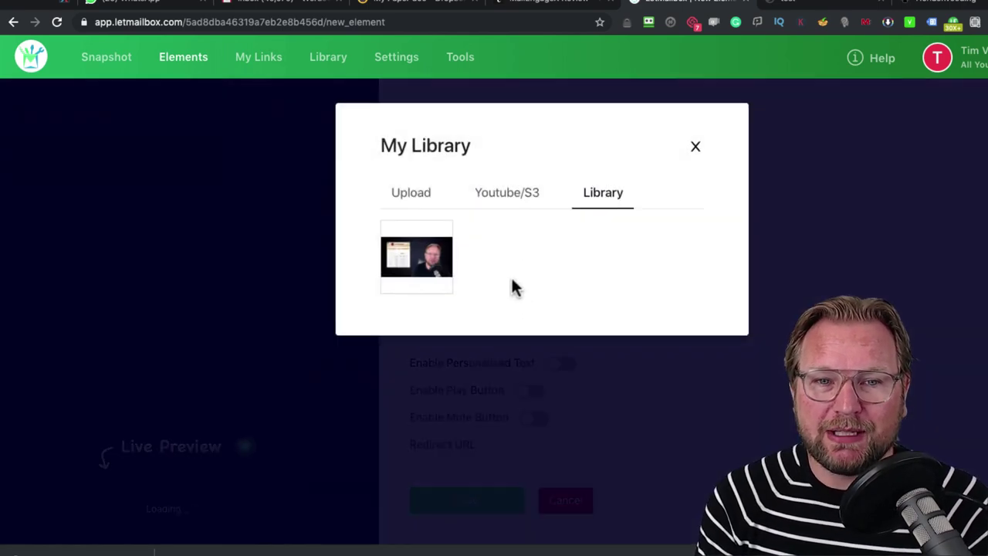
click(509, 193)
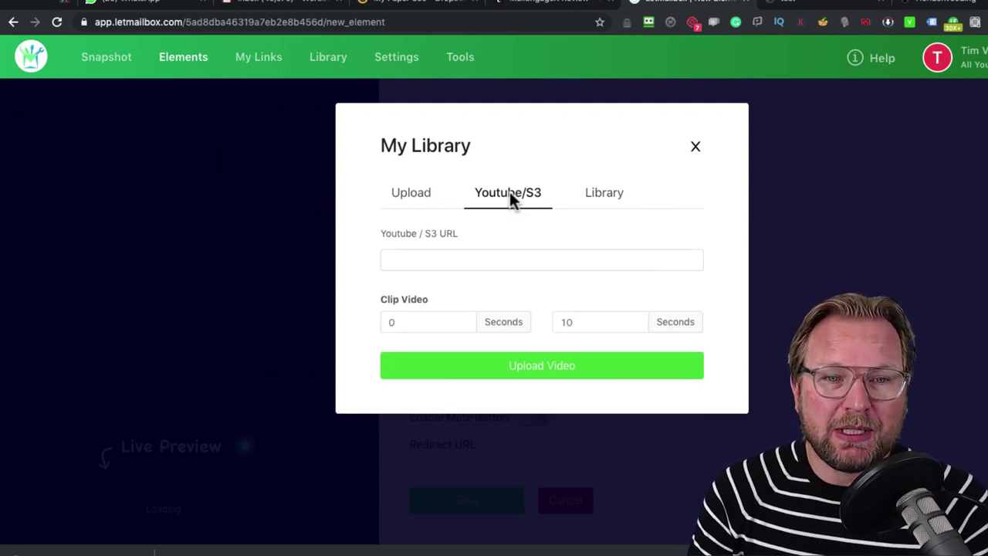
click(446, 261)
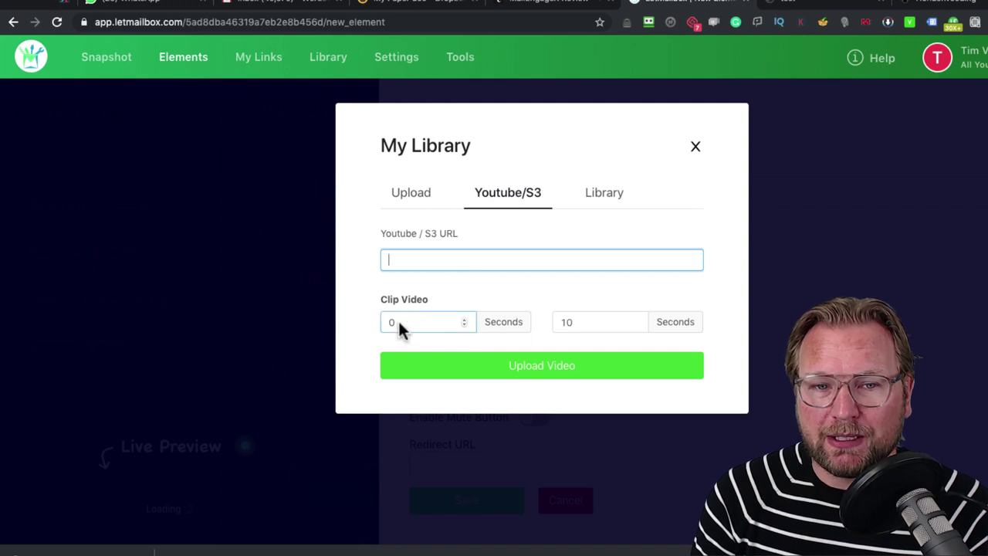
drag(403, 321, 377, 318)
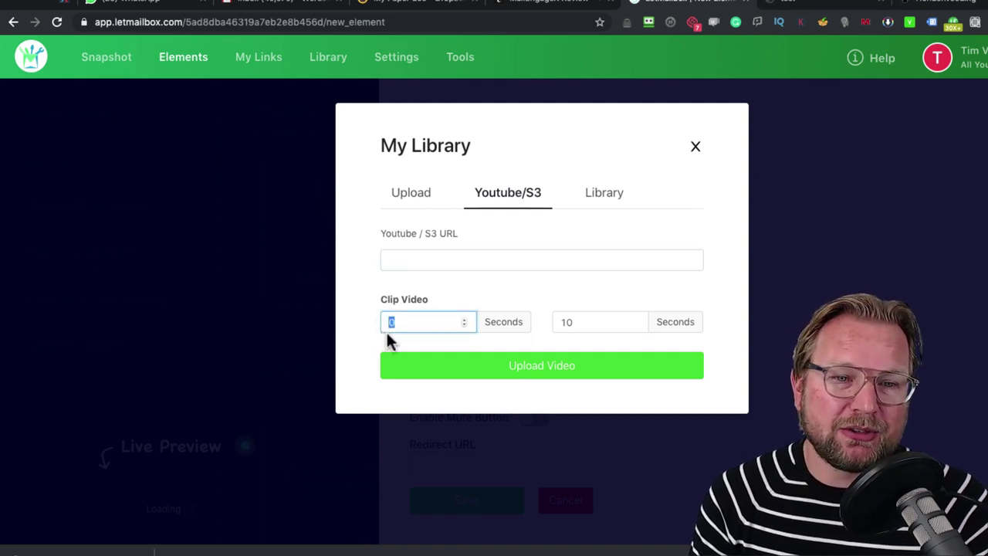
text(2)
drag(576, 332, 561, 331)
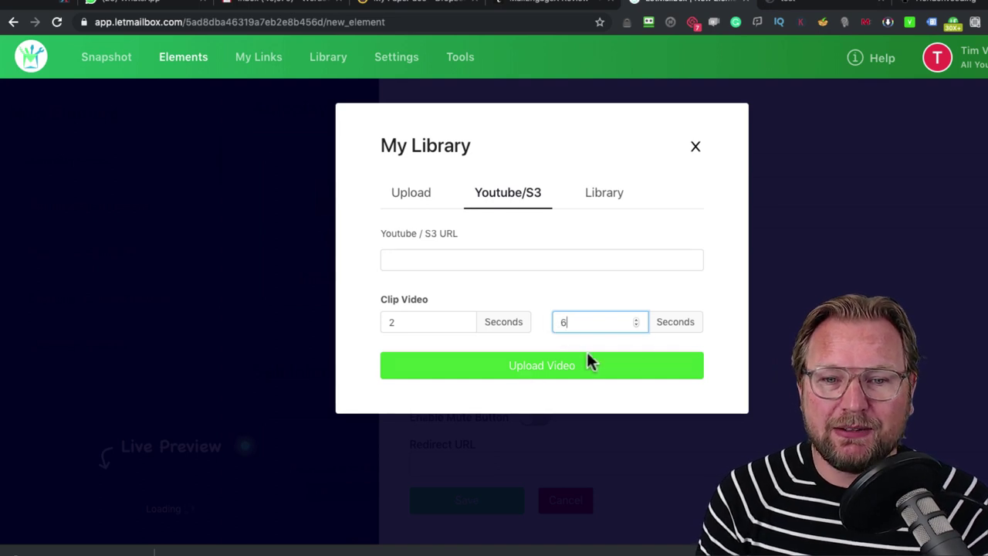
click(696, 146)
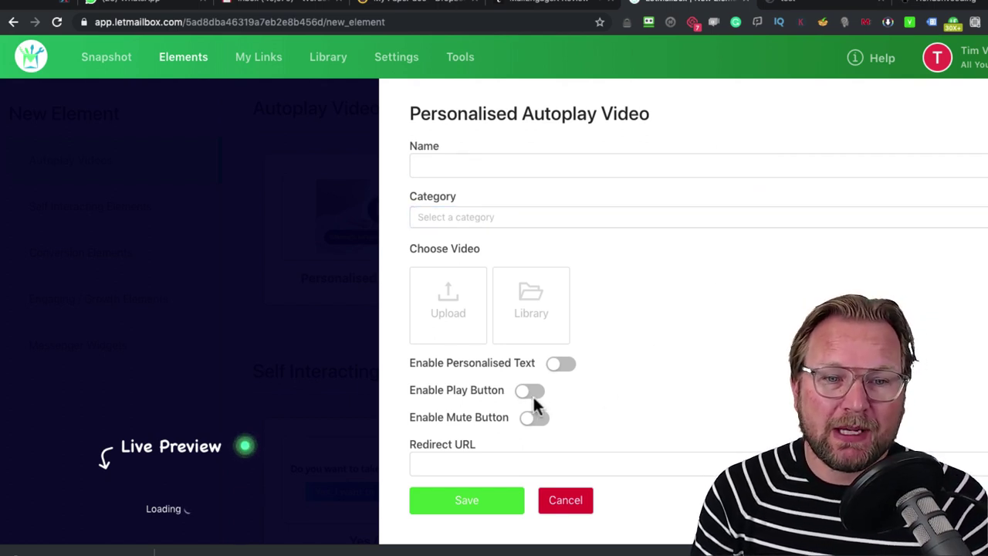
- Enable personalised text on the video, then cancel and discard the unsaved element
click(563, 364)
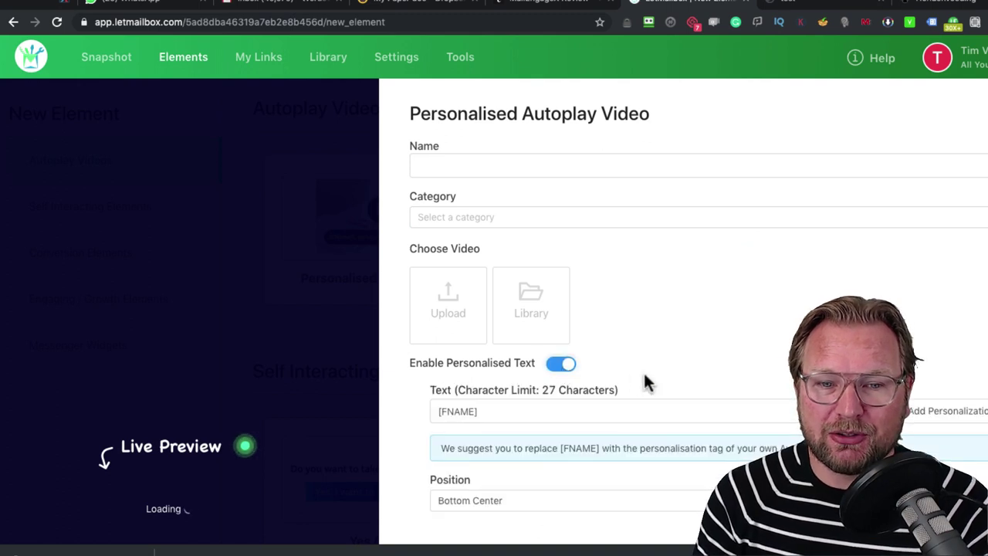
scroll(646, 382, down, 2)
scroll(646, 381, down, 1)
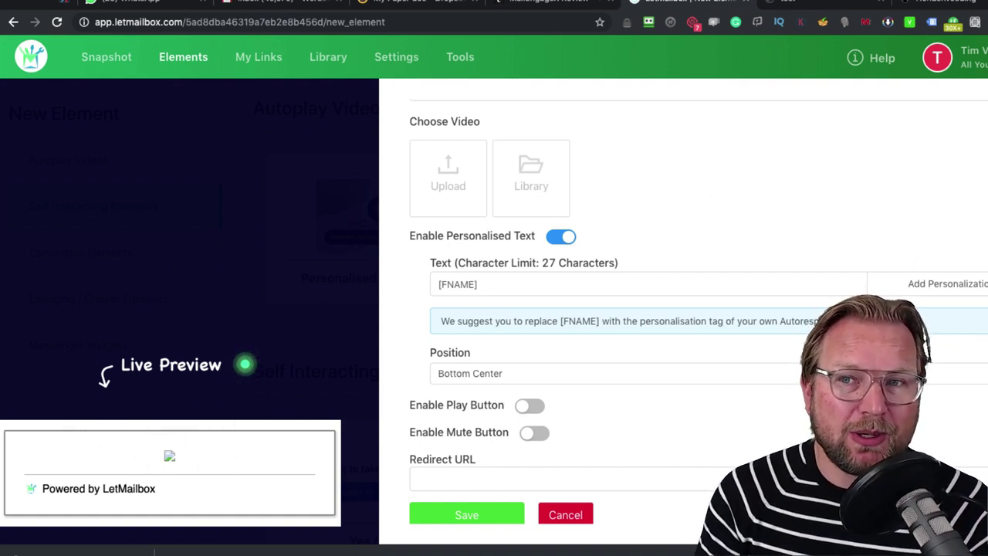
click(565, 515)
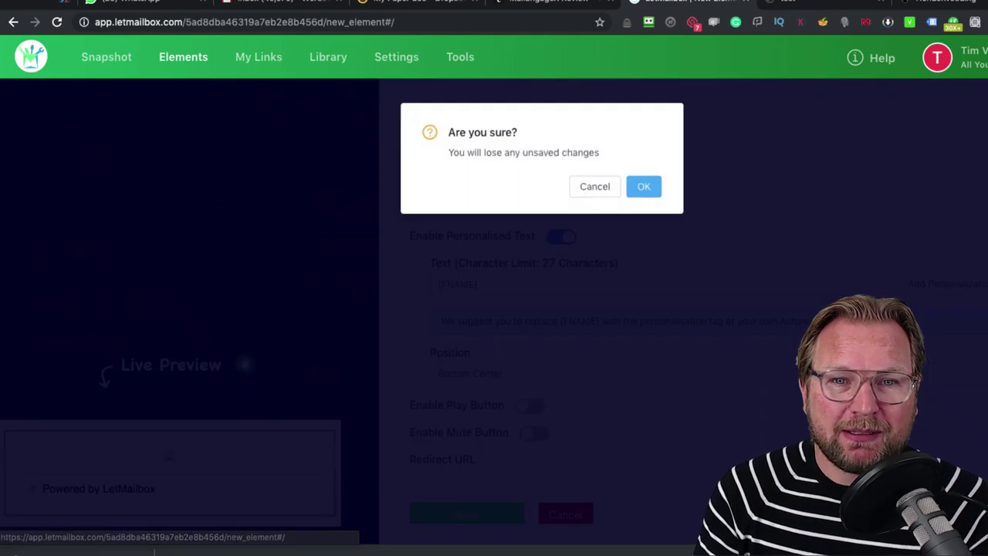
click(641, 186)
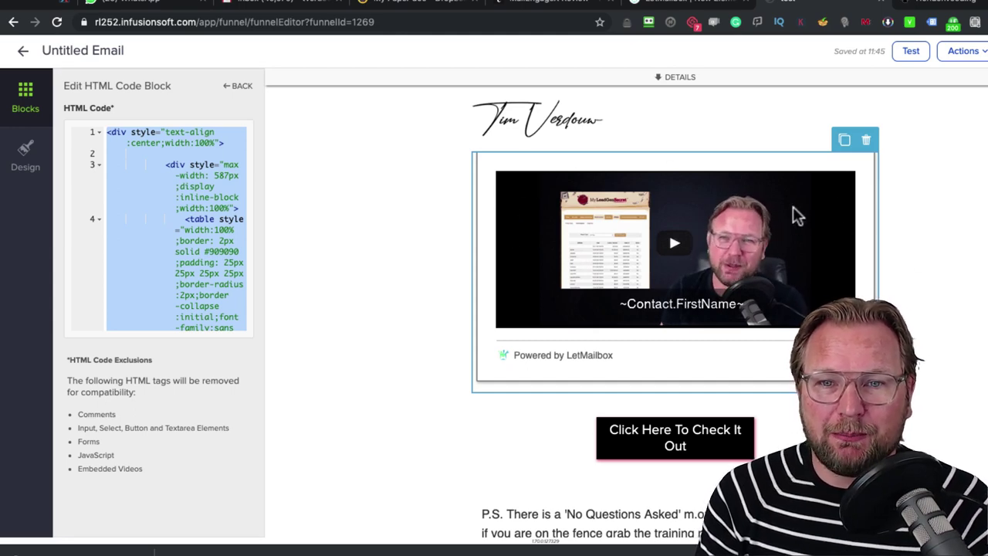
scroll(769, 225, up, 1)
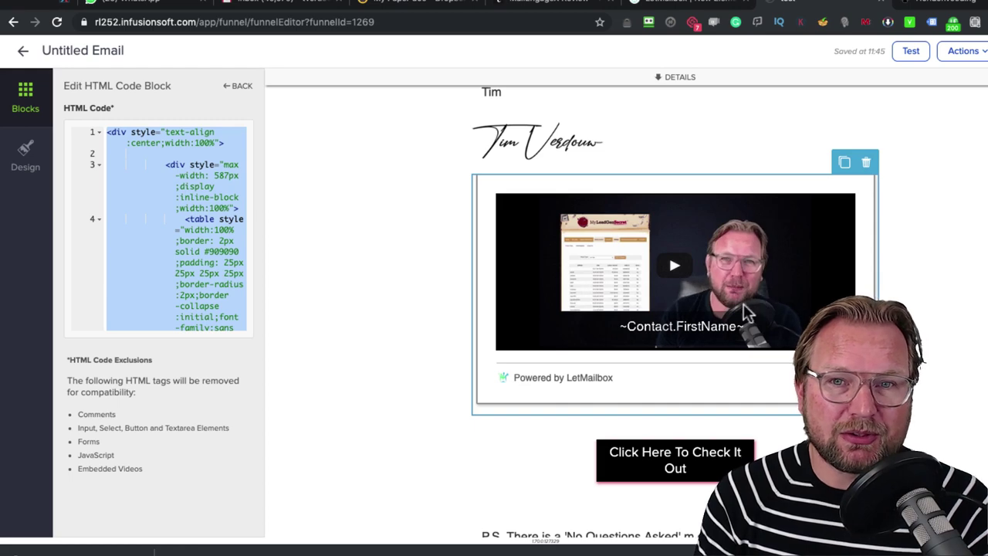
click(695, 4)
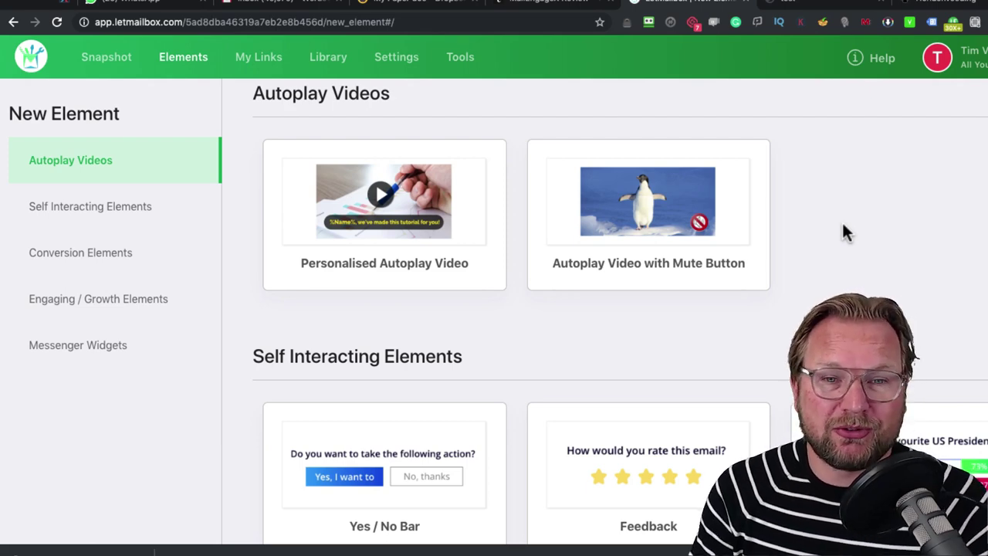
- Scroll past Self Interacting Elements to the Conversion Elements with Timers and Call to Action Buttons
scroll(824, 224, down, 3)
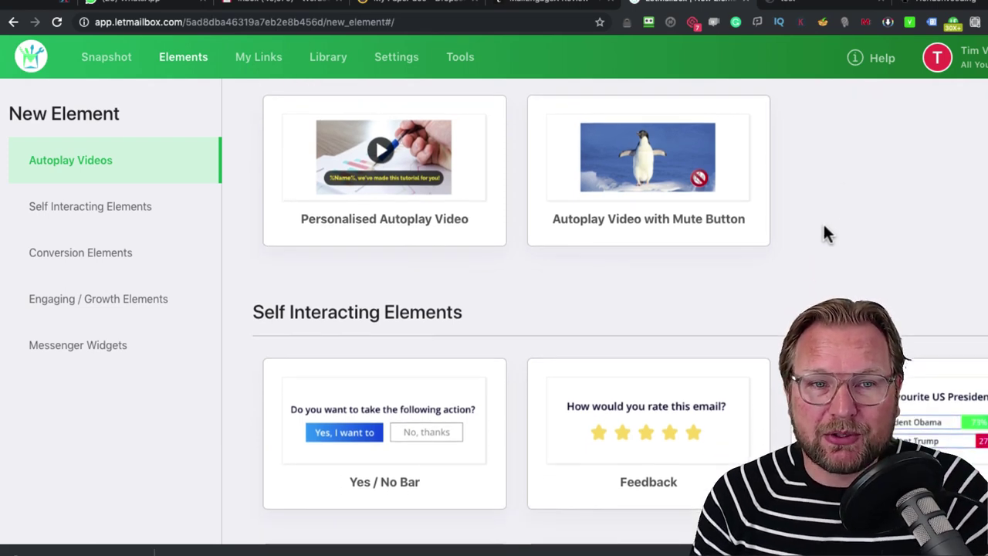
scroll(825, 231, down, 3)
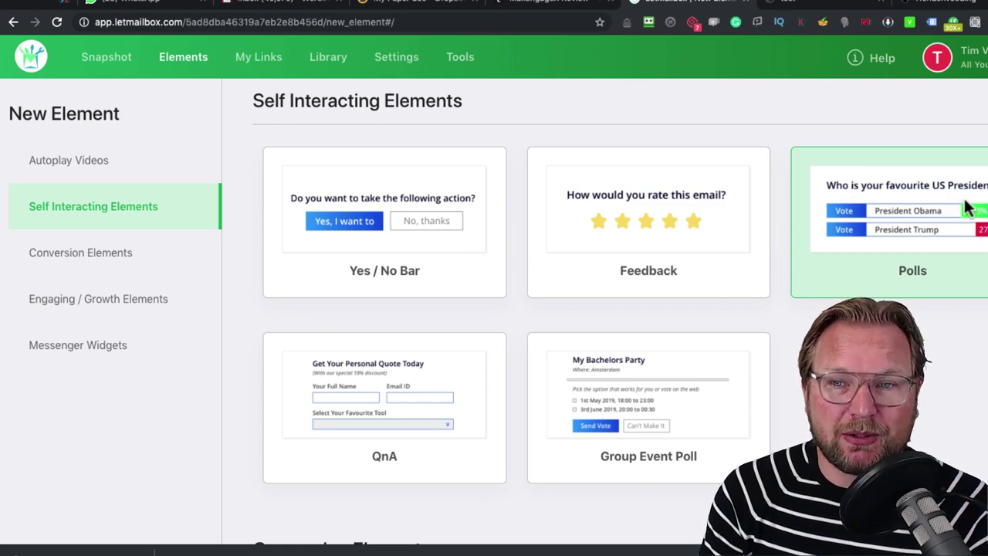
scroll(661, 283, down, 3)
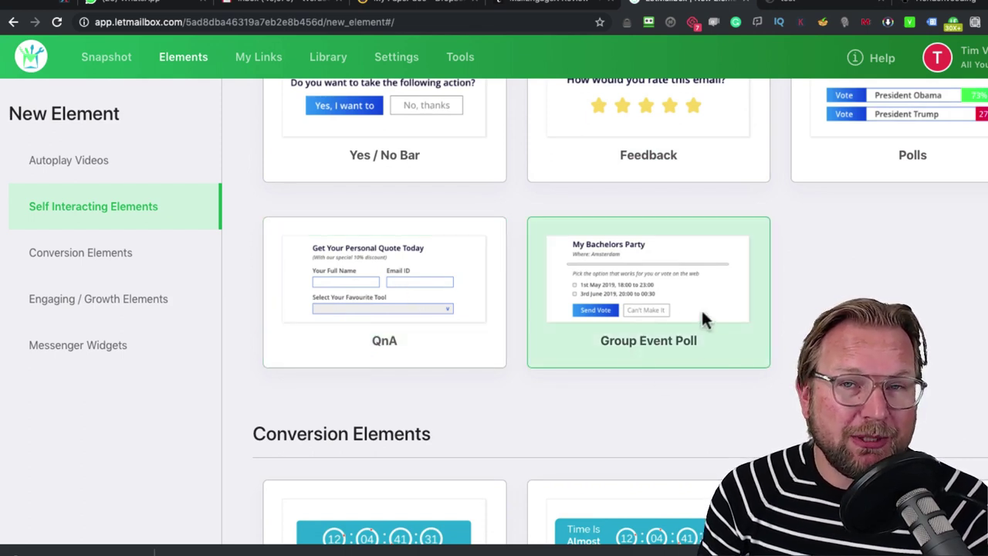
scroll(678, 323, up, 2)
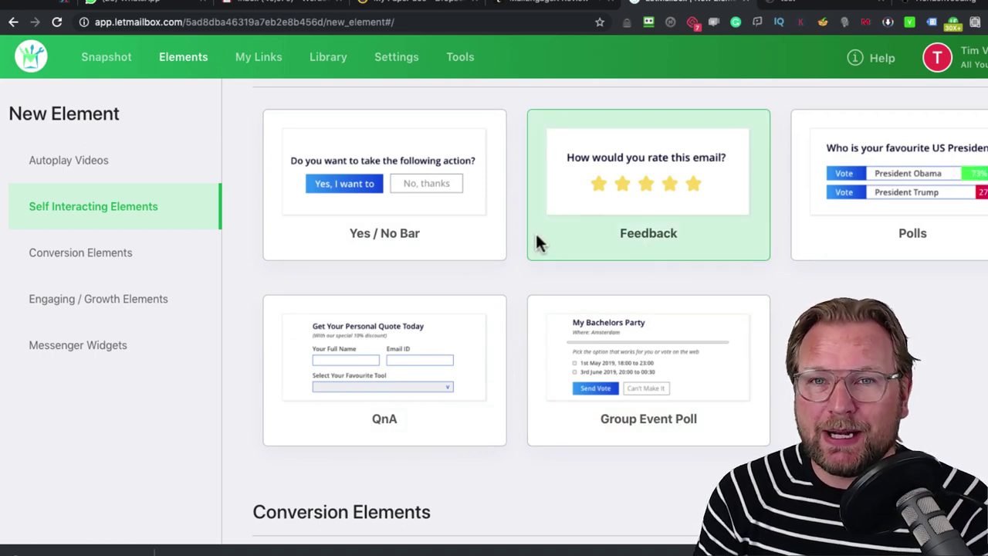
scroll(539, 243, down, 5)
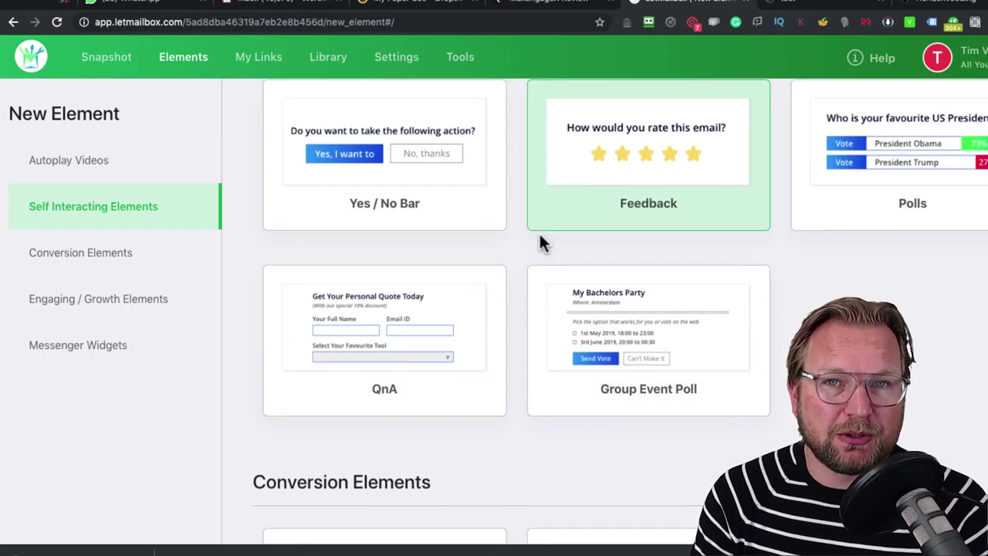
scroll(539, 243, down, 3)
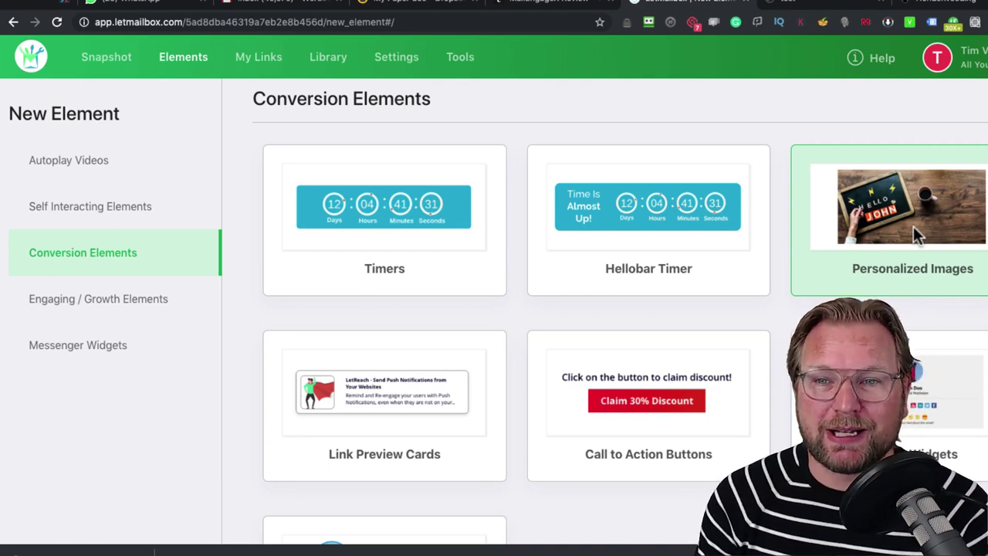
- Scroll past Footer Widgets and Signatures down to the Engaging / Growth Elements section
scroll(964, 226, up, 5)
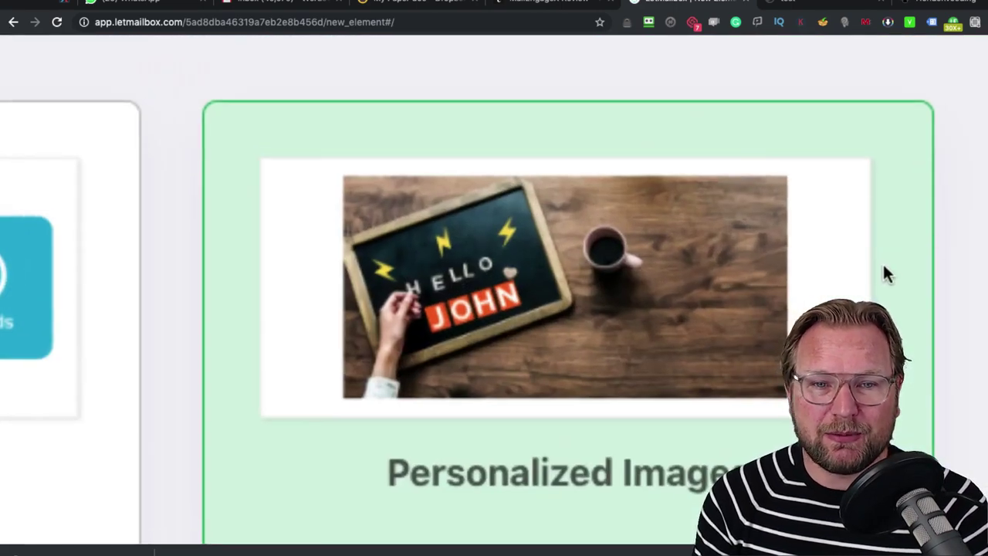
scroll(883, 271, down, 1)
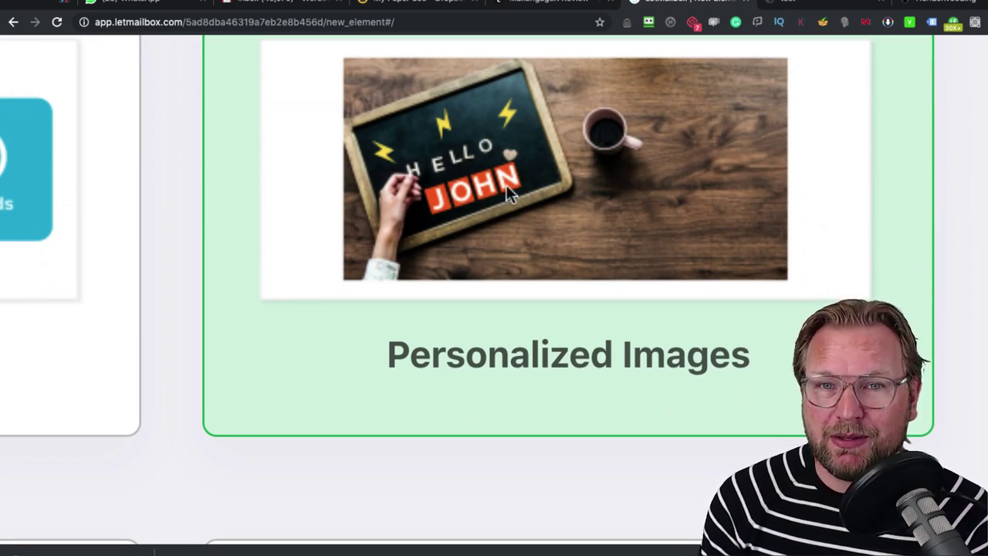
scroll(506, 184, down, 5)
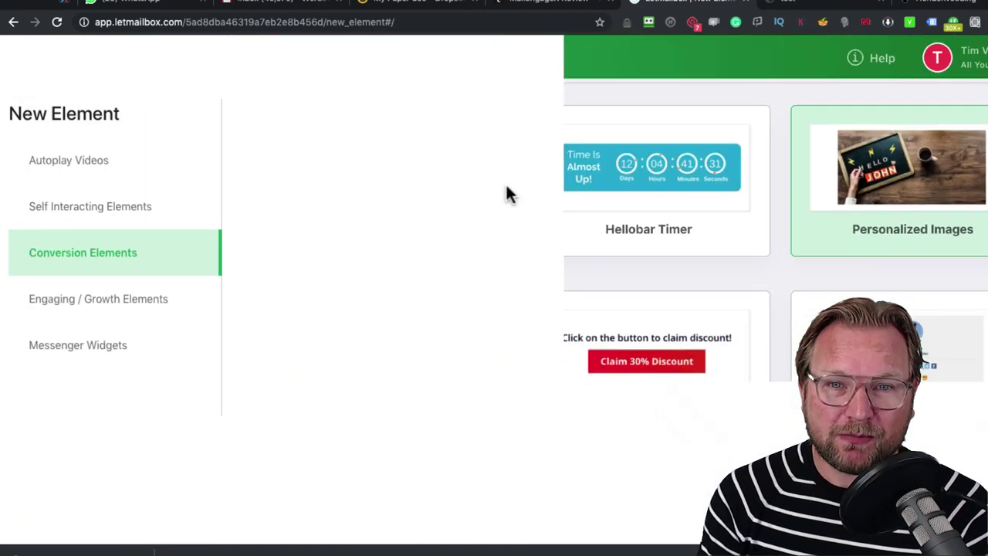
scroll(545, 198, down, 4)
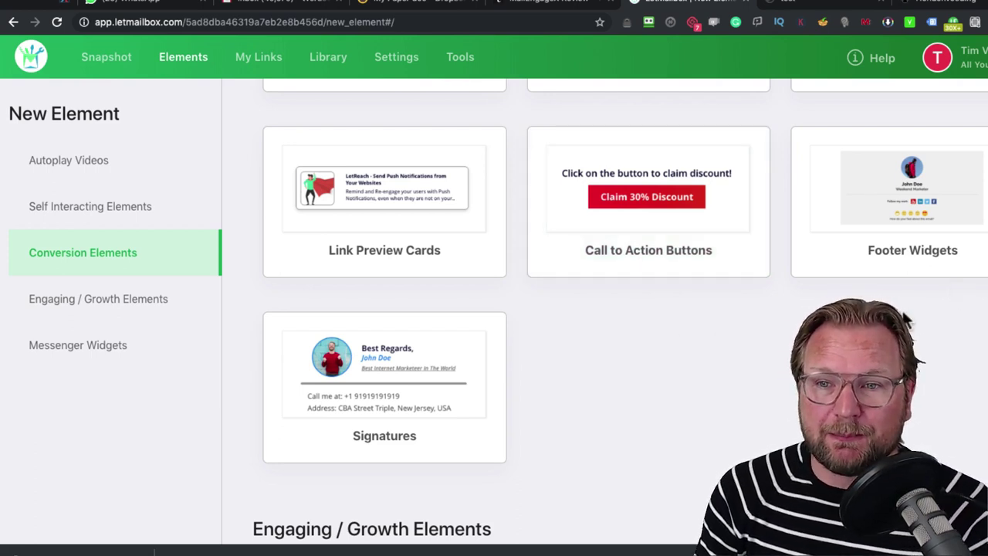
scroll(906, 321, down, 1)
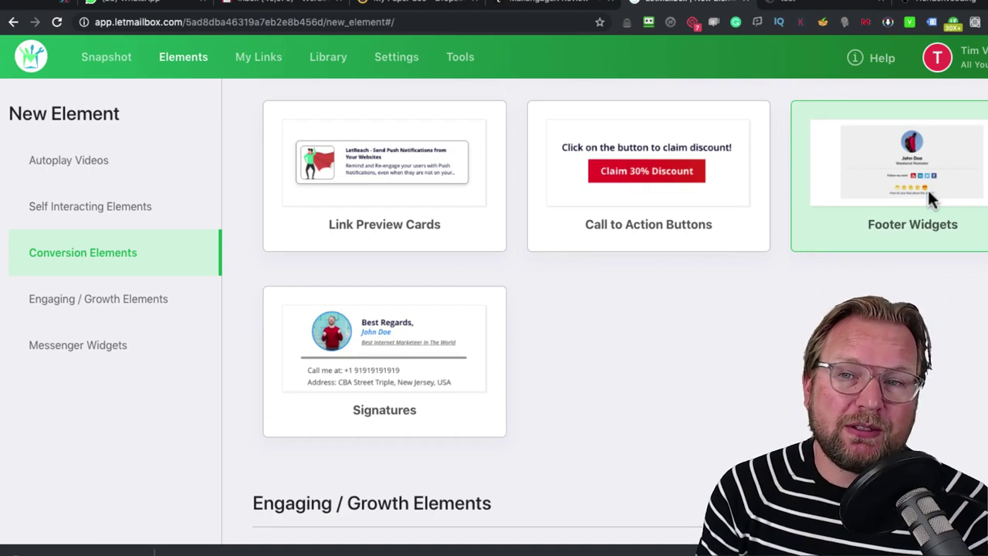
scroll(927, 188, up, 5)
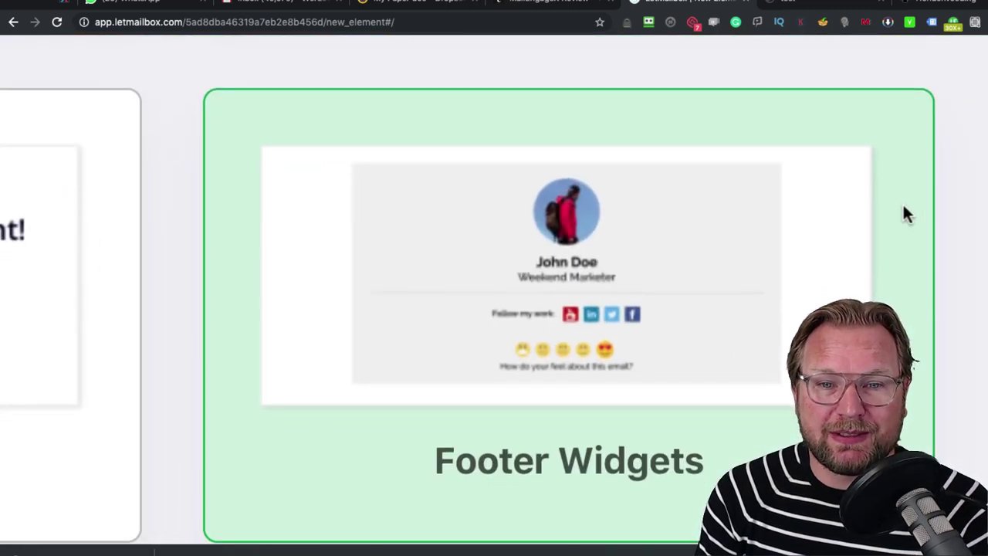
scroll(906, 213, up, 1)
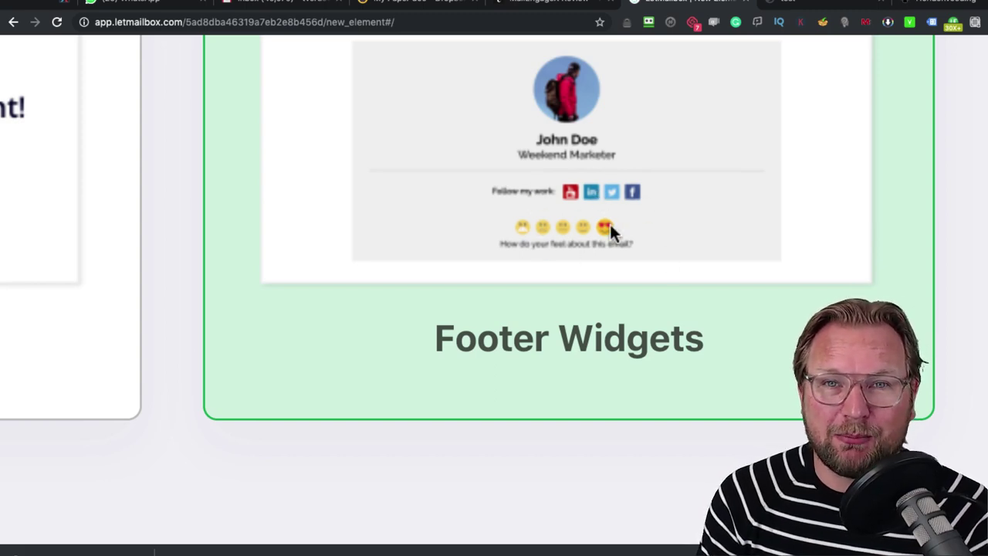
scroll(610, 223, down, 5)
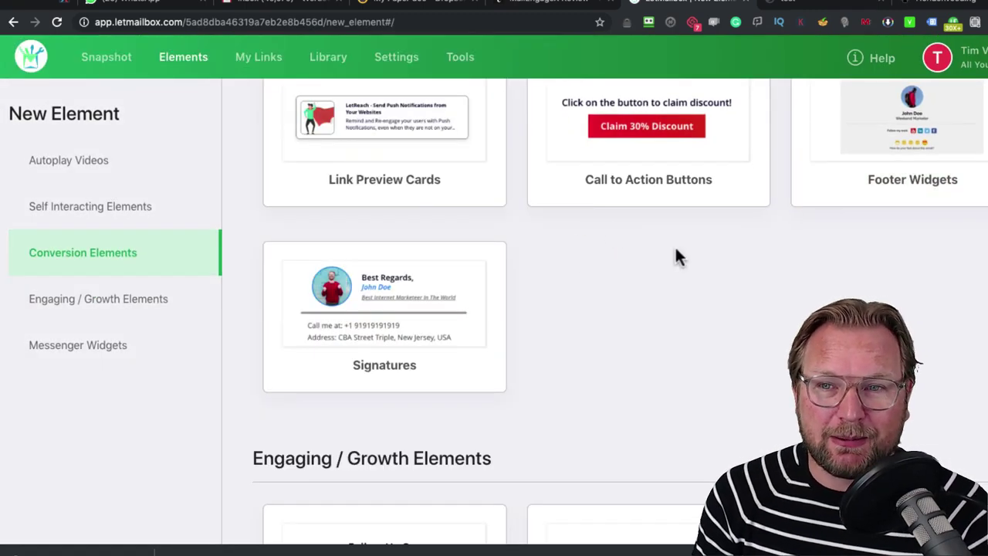
scroll(672, 247, down, 2)
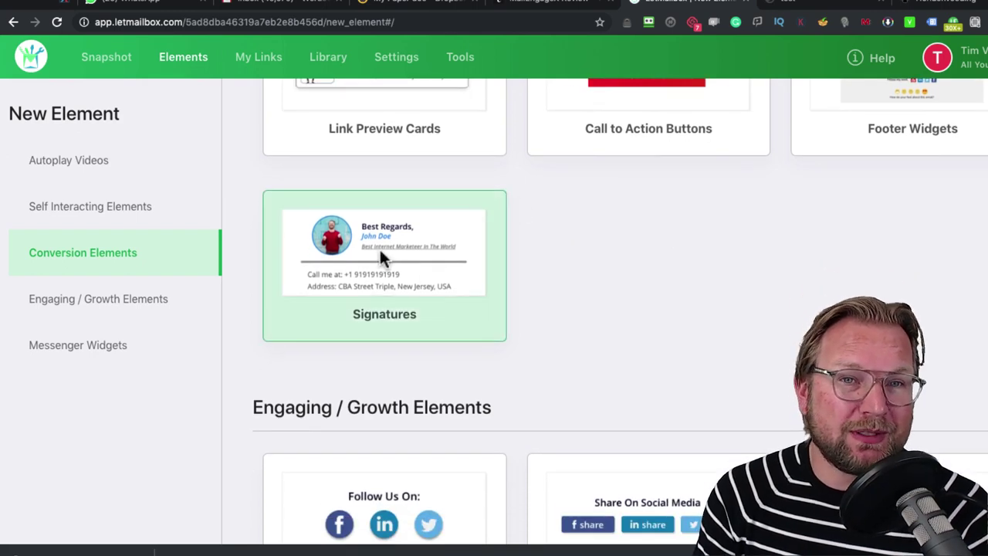
scroll(396, 265, down, 5)
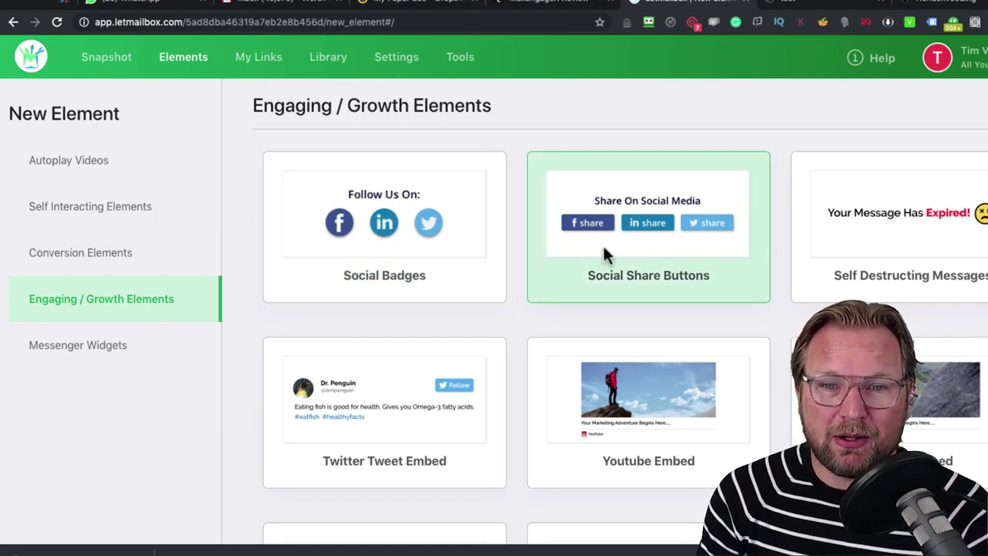
- Browse the remaining element cards, then return to the Self Interacting Elements and the Yes / No Bar card
scroll(620, 258, down, 1)
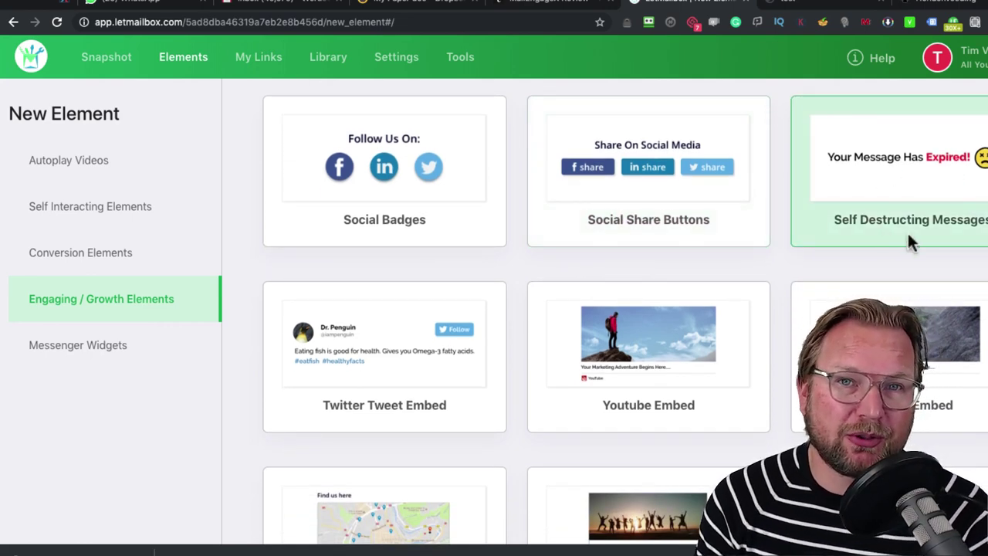
scroll(810, 211, down, 3)
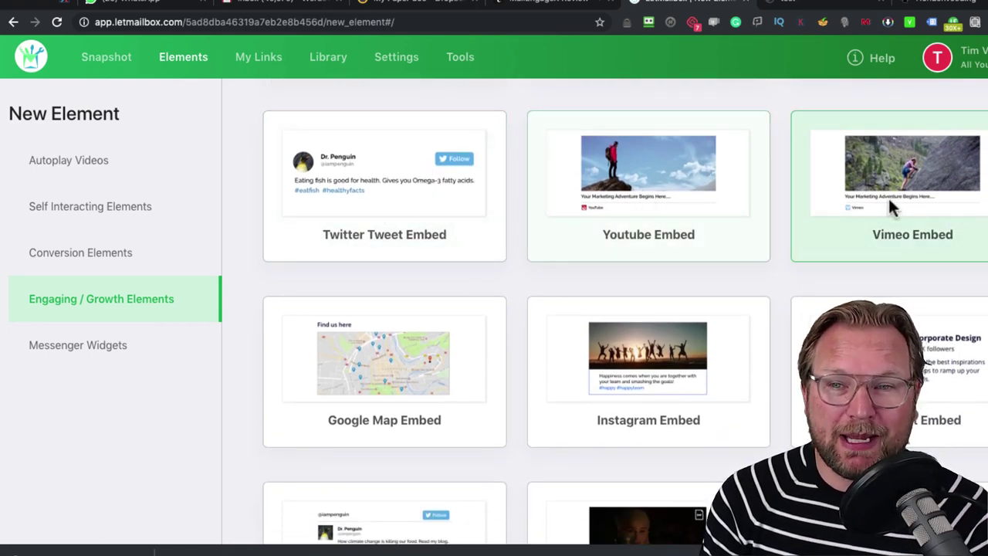
scroll(652, 235, down, 3)
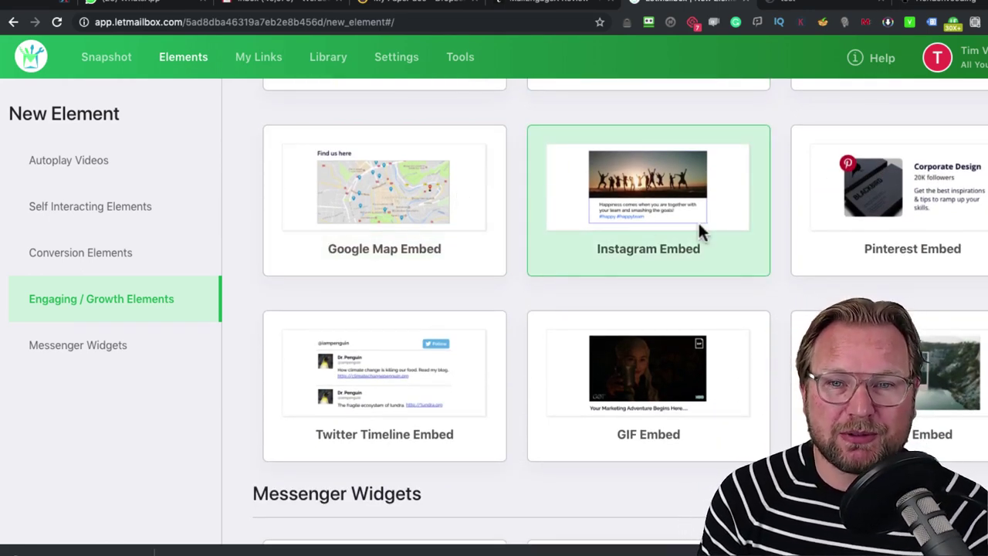
scroll(698, 221, down, 1)
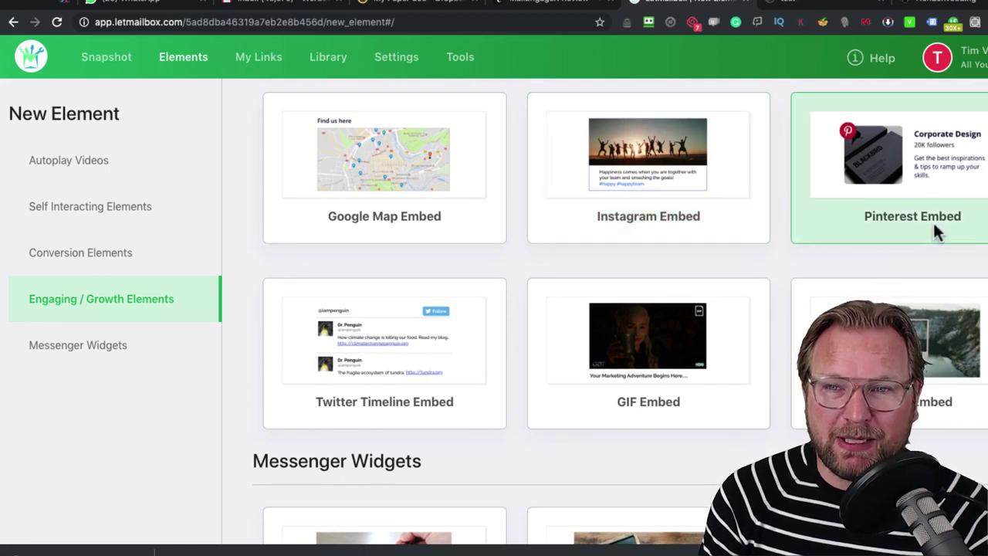
scroll(933, 224, down, 2)
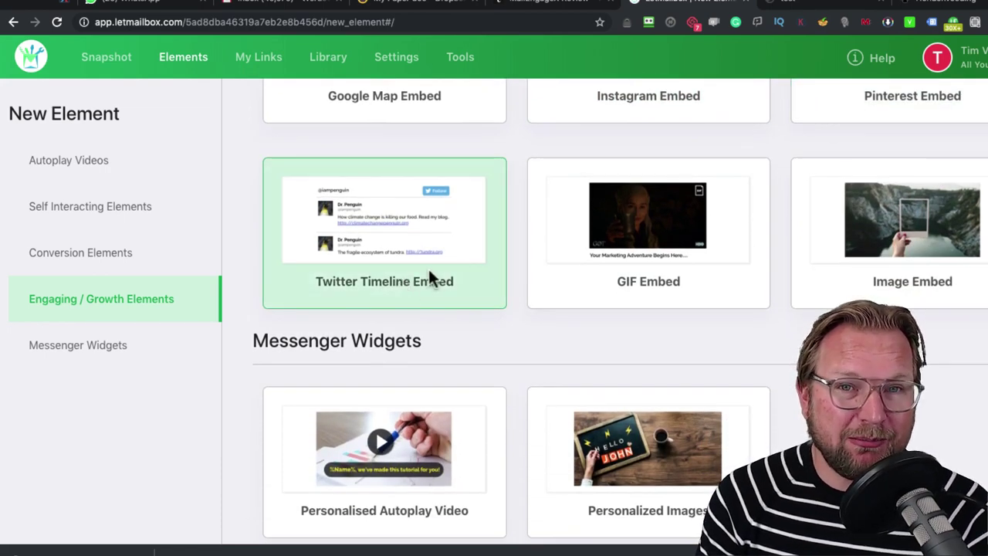
scroll(514, 298, down, 1)
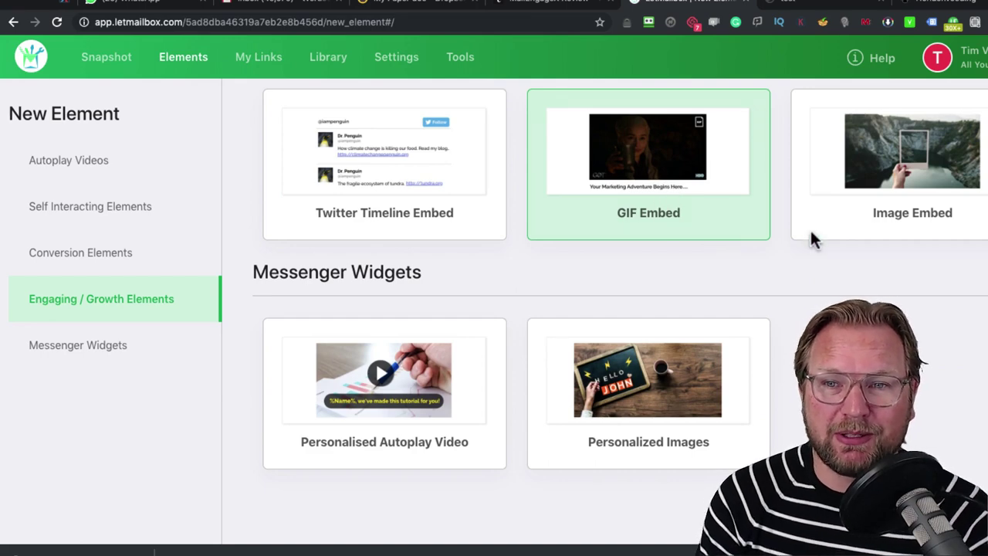
scroll(849, 223, down, 1)
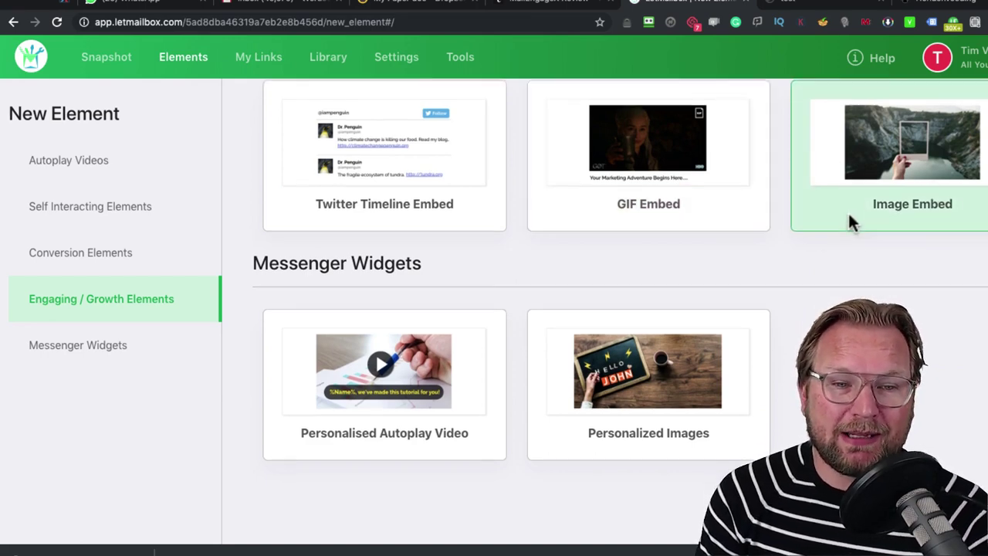
scroll(850, 223, up, 4)
scroll(851, 222, up, 10)
scroll(849, 224, up, 8)
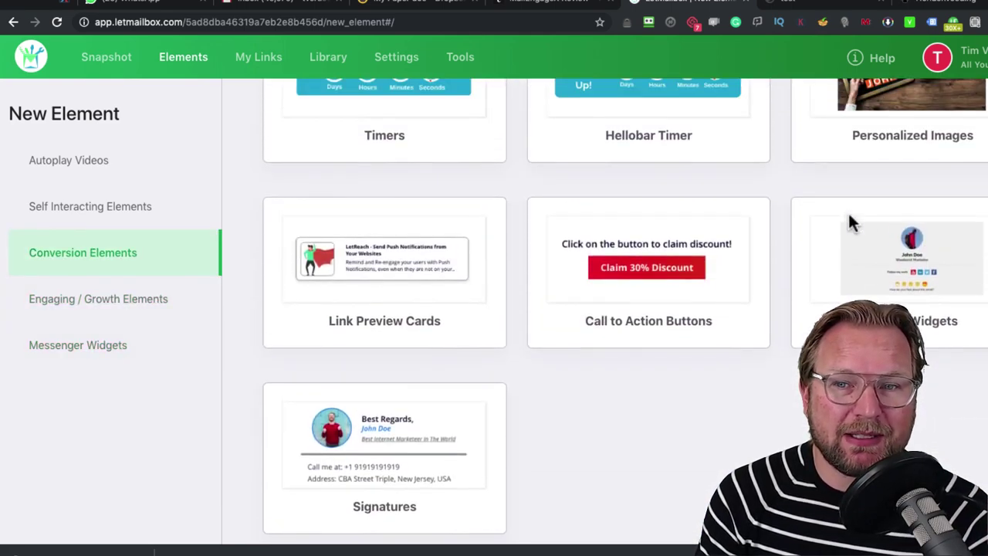
scroll(850, 217, up, 5)
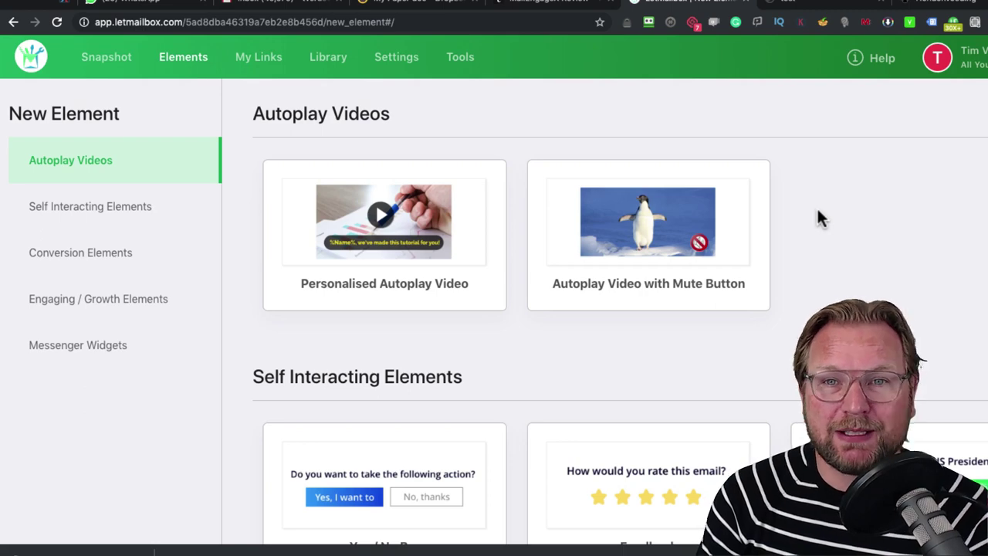
scroll(820, 227, down, 3)
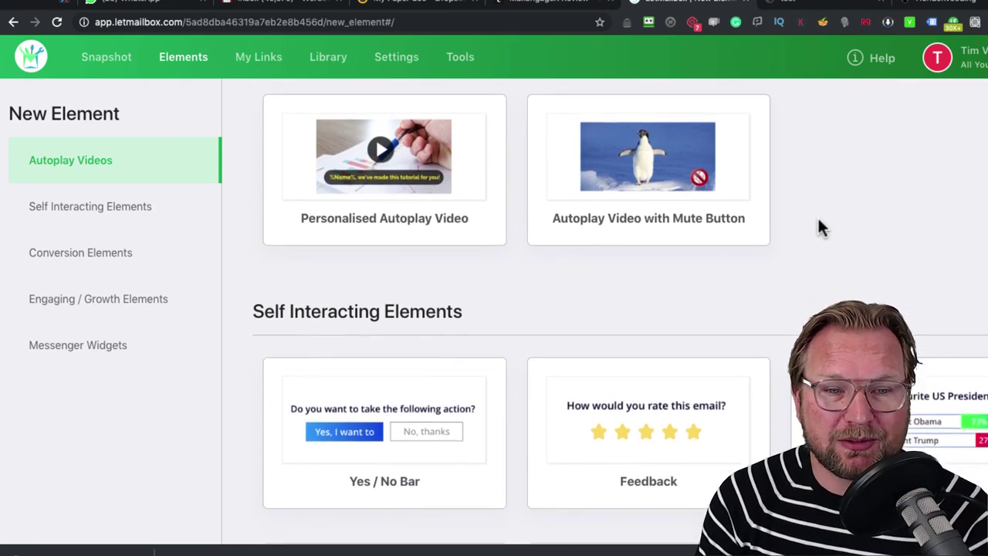
scroll(818, 215, down, 2)
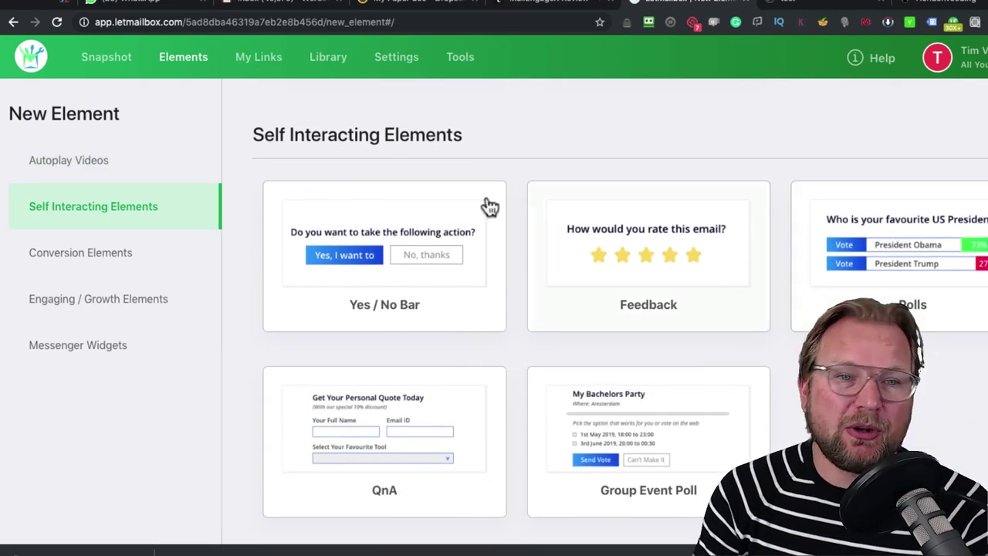
scroll(409, 230, down, 1)
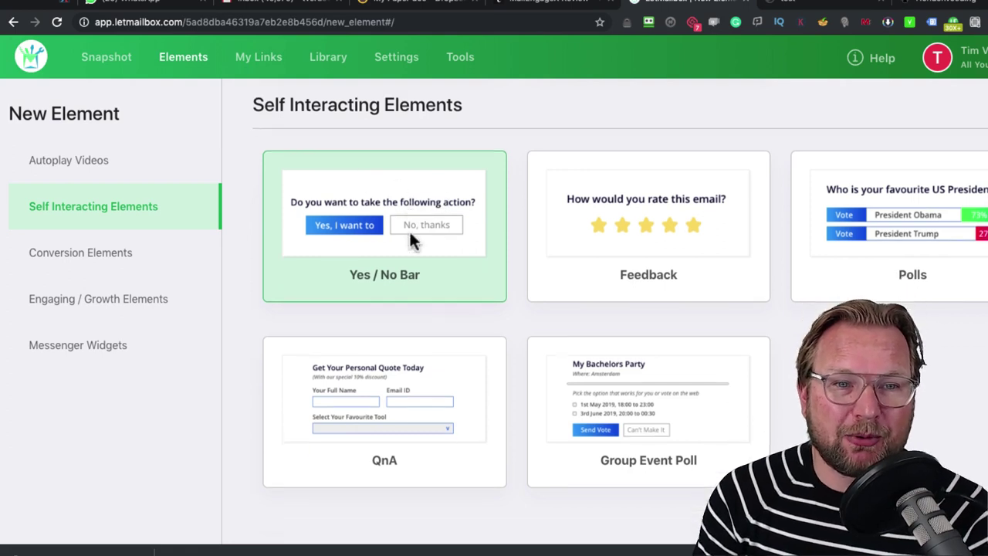
- Start a Yes / No Bar named 'Yes no bar' asking 'Do you want a free sample?'
click(383, 204)
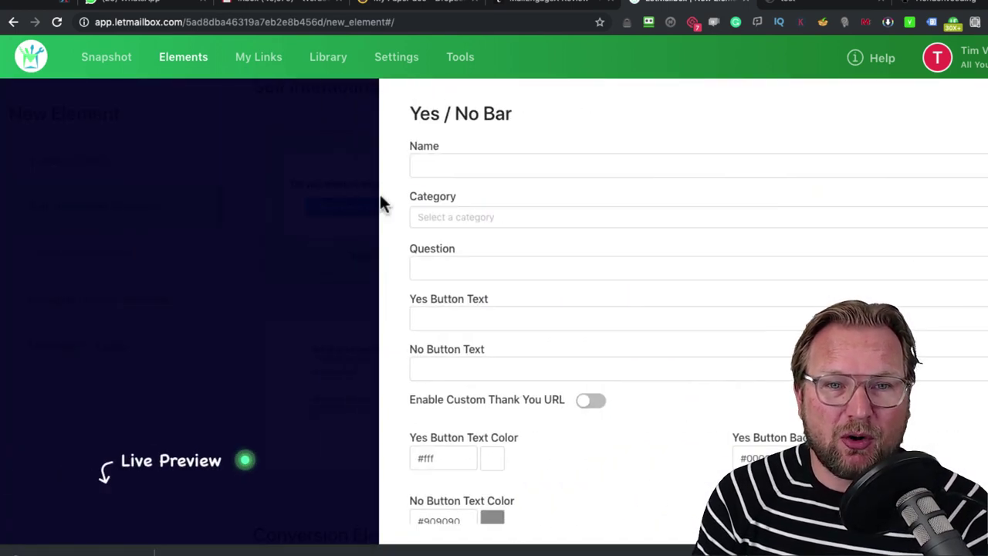
click(514, 177)
text(Yes no bar)
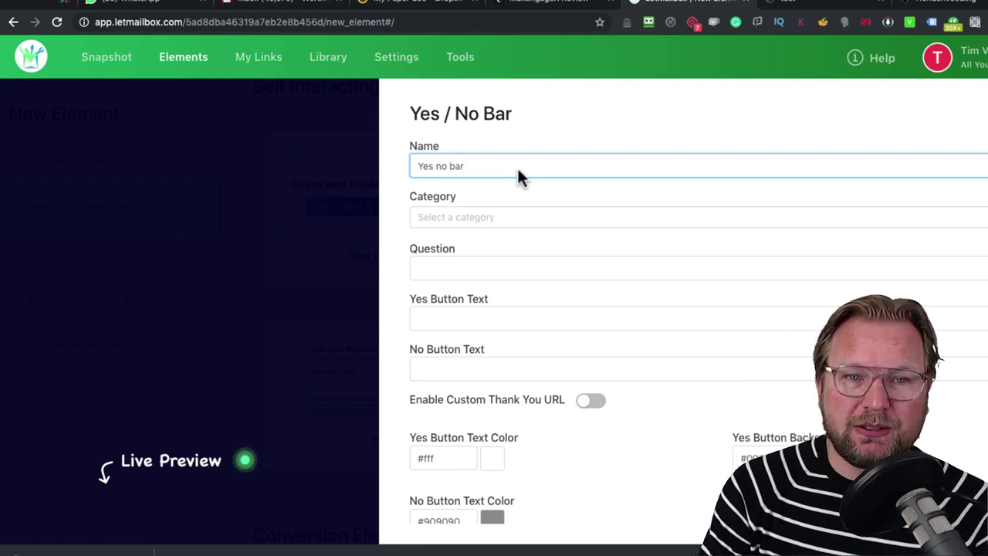
scroll(478, 211, down, 1)
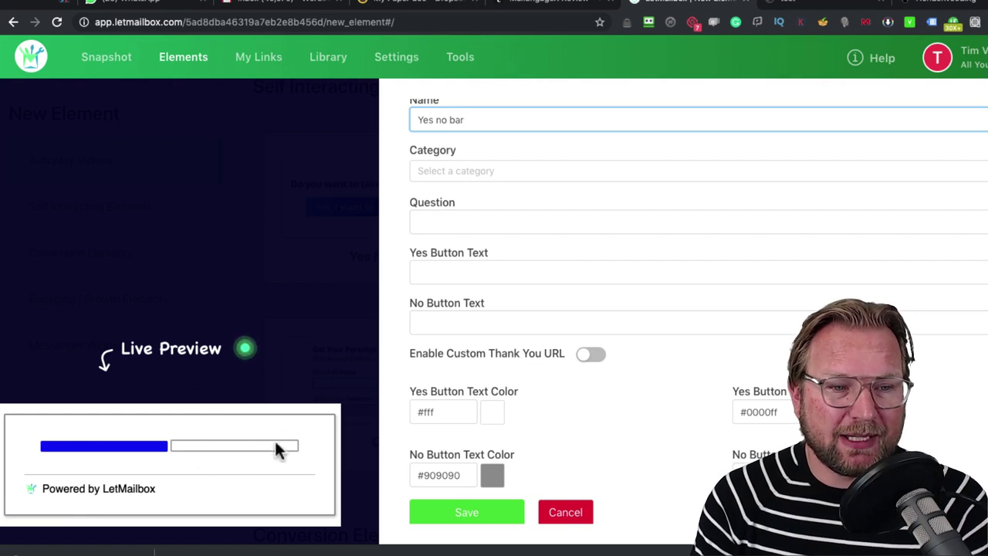
click(442, 221)
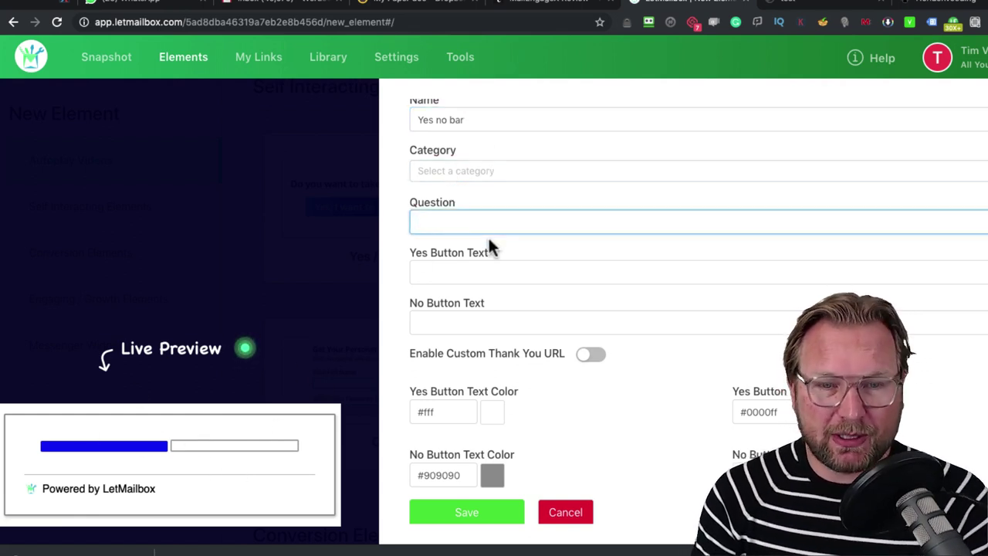
text(Do you want a free)
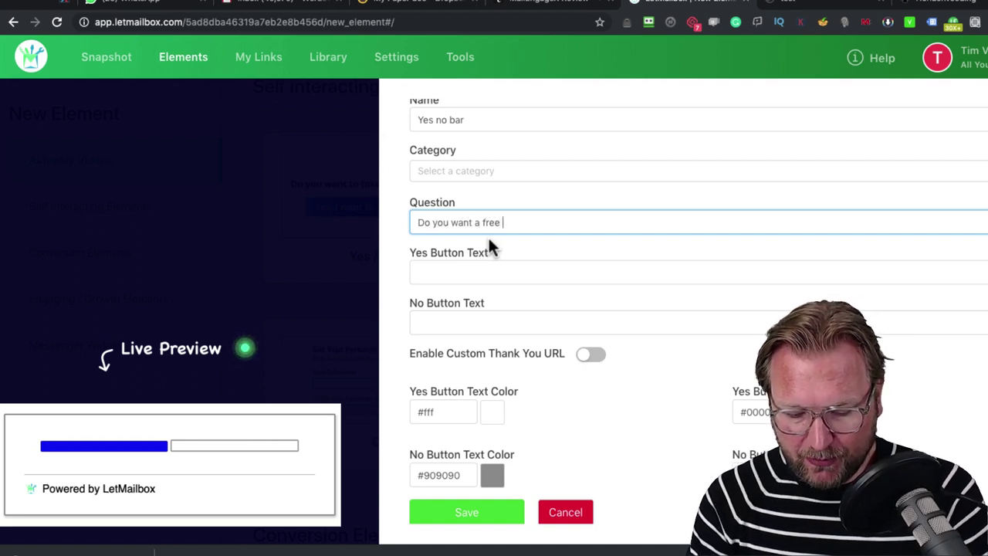
text( sample?)
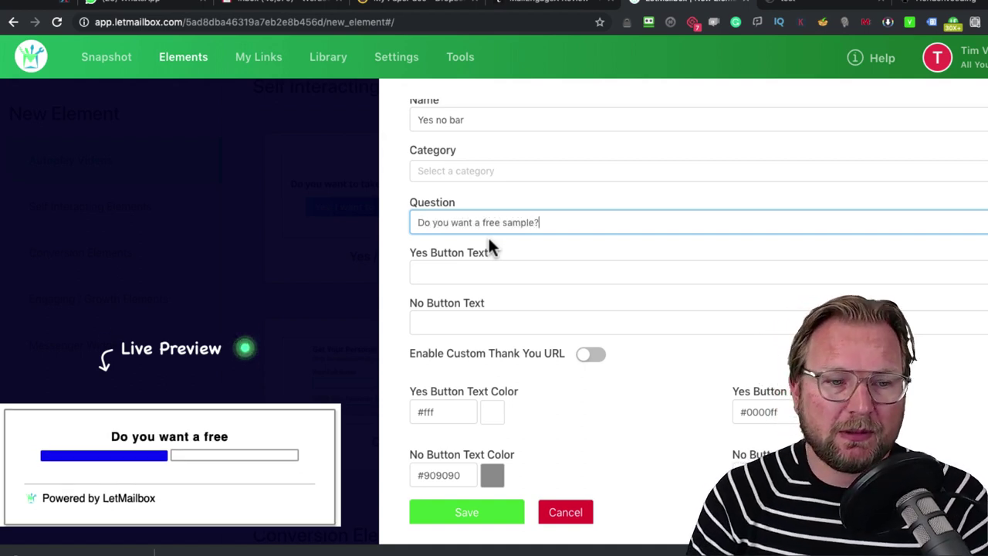
- Set the answers to Yes please / No thank you and make the Yes button red (#ff001d)
click(449, 275)
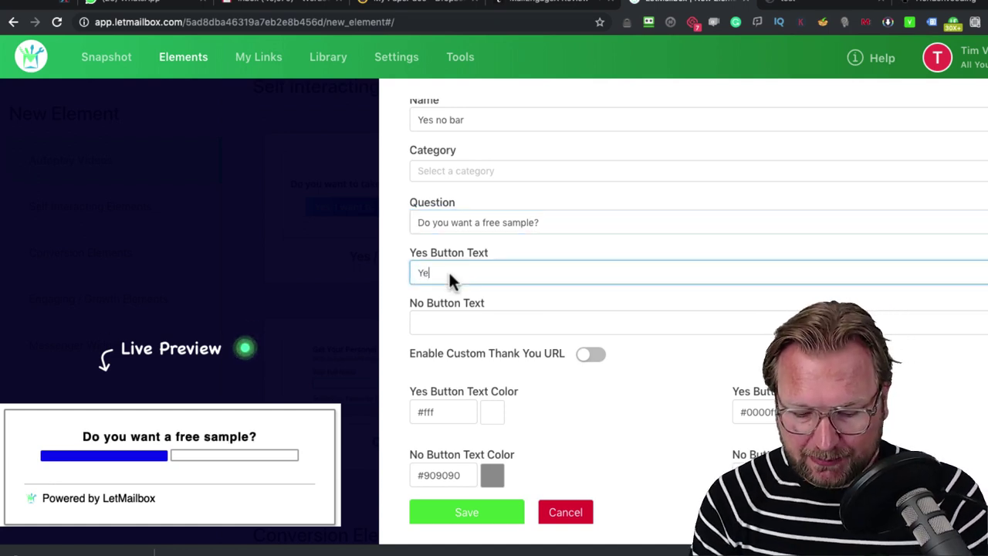
click(427, 325)
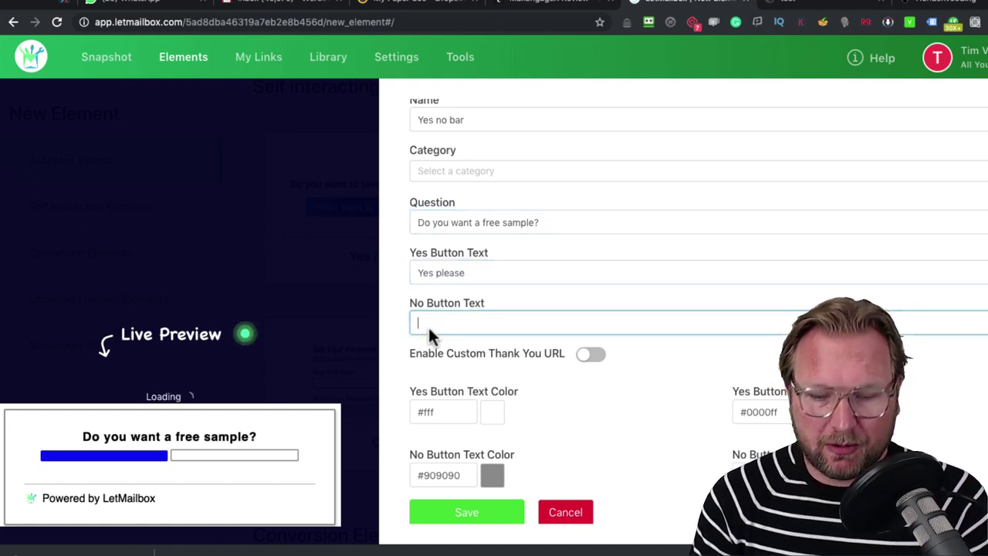
text(Np thank)
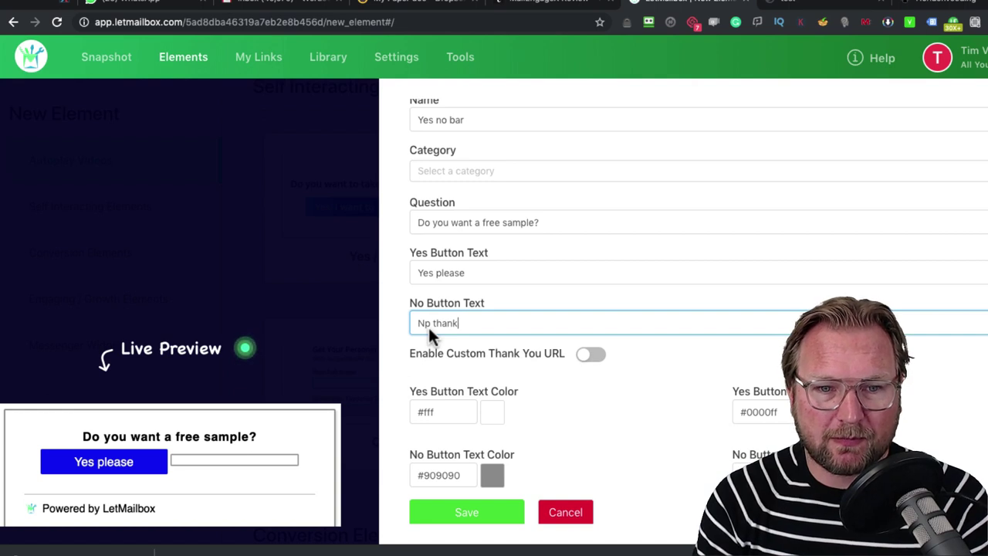
text( you)
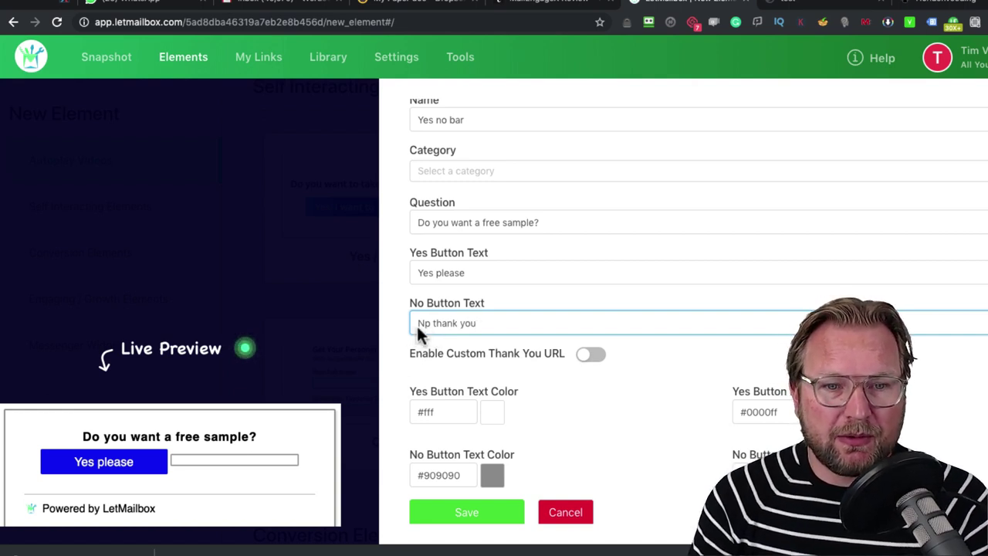
drag(421, 323, 429, 323)
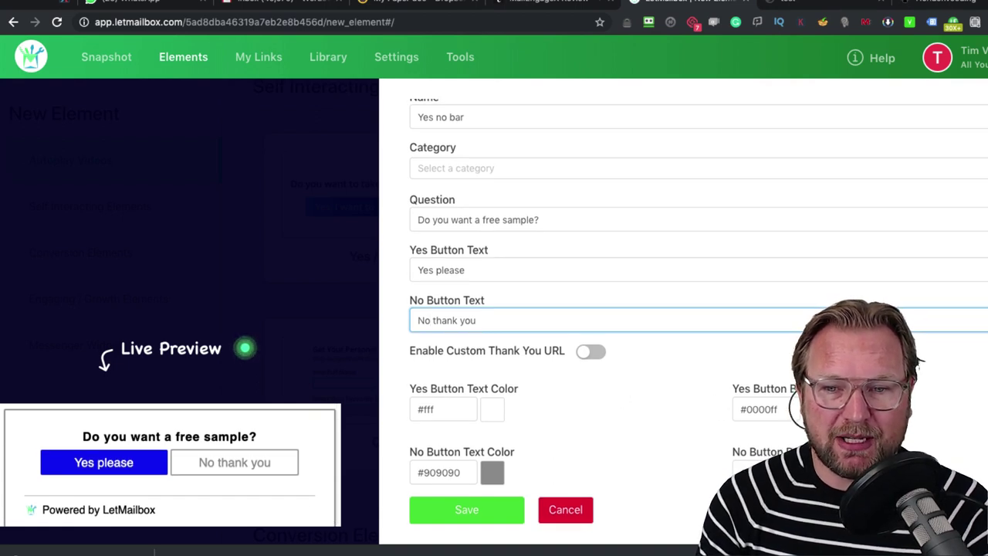
click(761, 409)
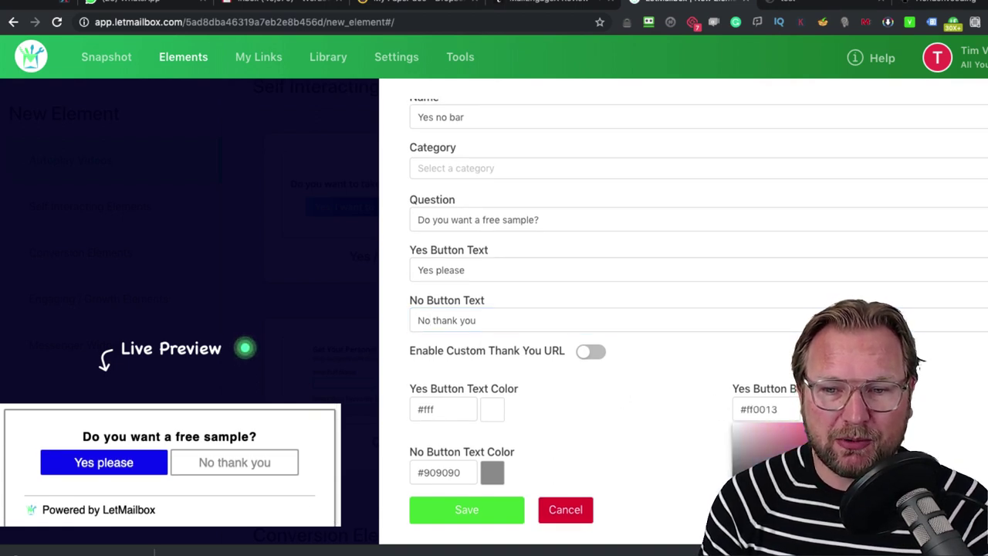
click(779, 410)
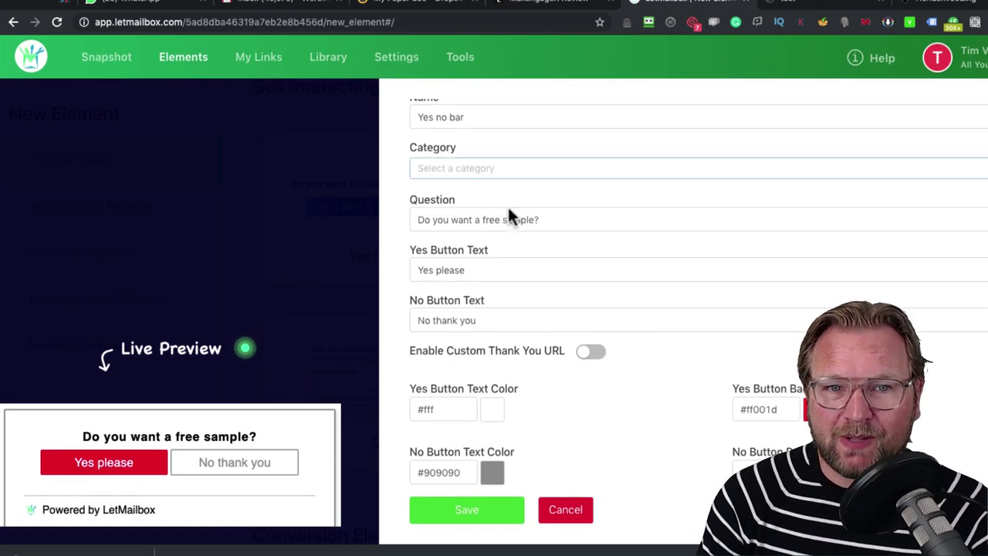
- Save the Yes no bar element and return to the Elements list
click(461, 514)
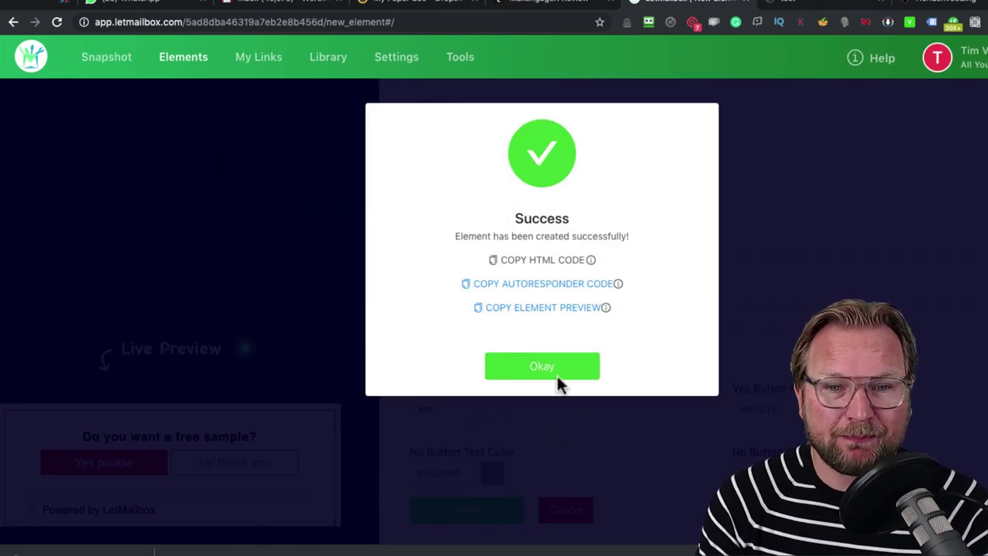
click(543, 367)
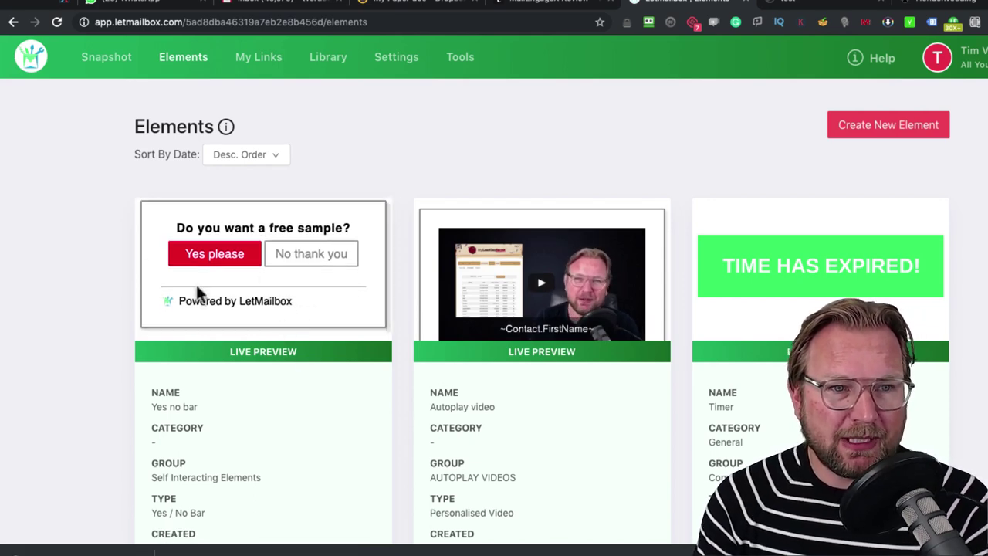
scroll(77, 224, down, 2)
scroll(78, 224, down, 4)
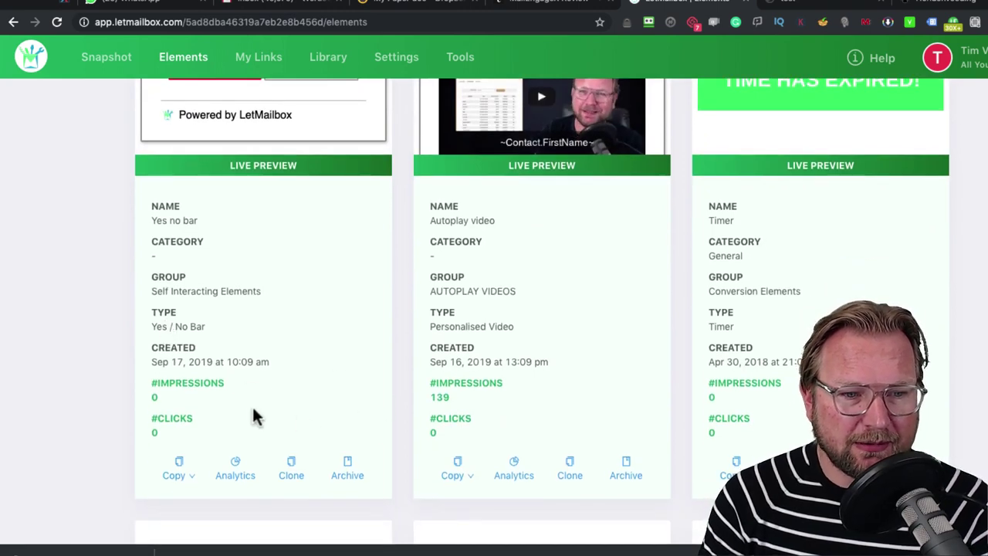
scroll(225, 414, up, 1)
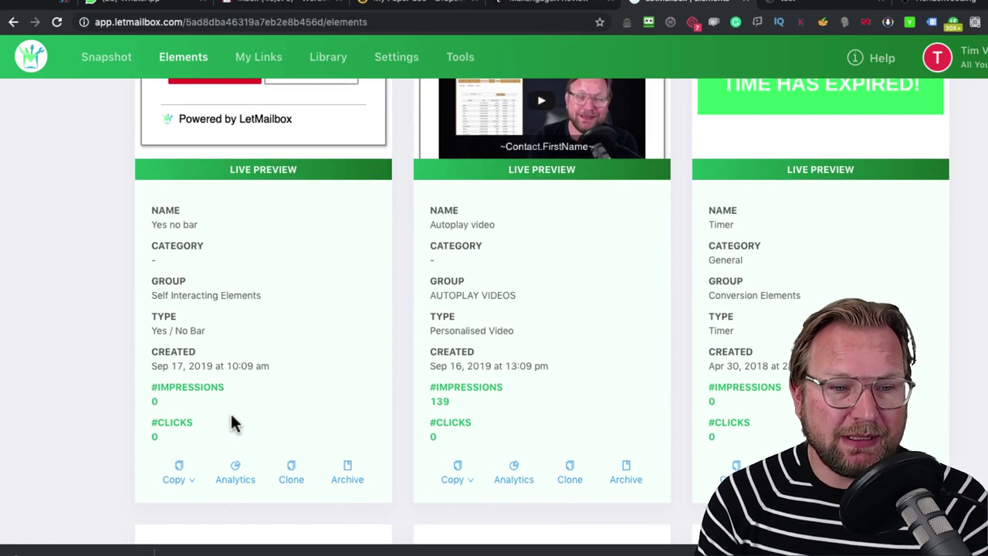
- Choose Copy Autoresponder Code from the Yes no bar card's Copy menu
click(182, 474)
click(179, 468)
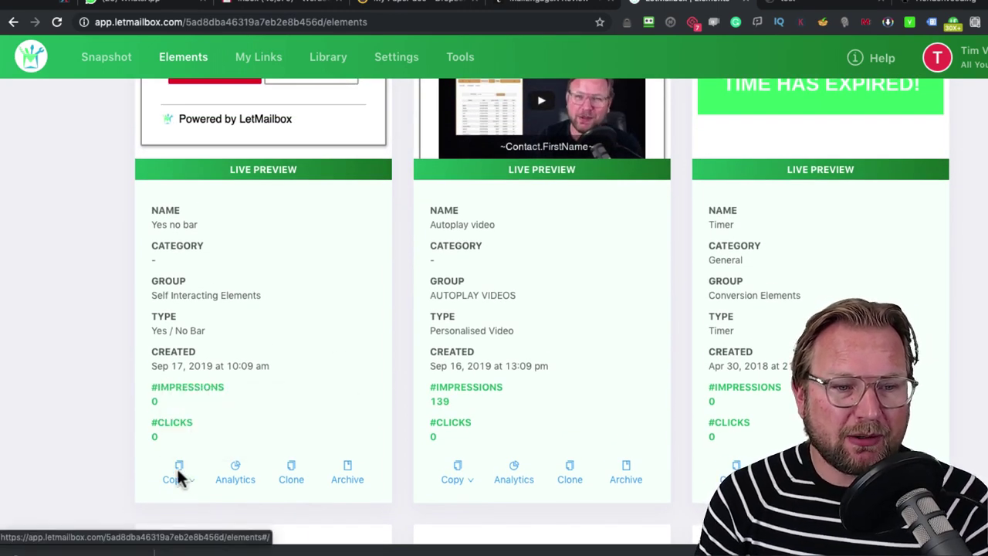
scroll(177, 479, down, 2)
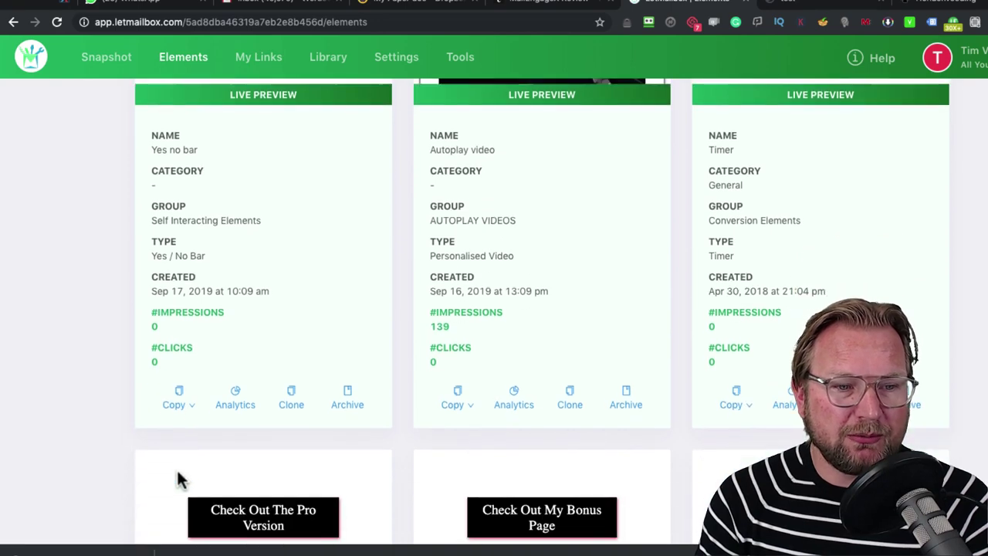
click(178, 403)
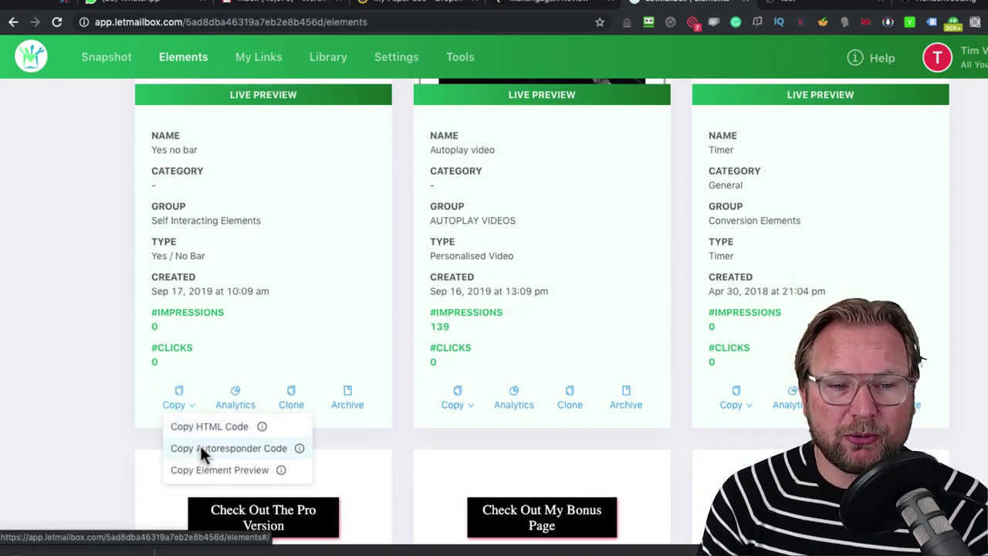
click(297, 447)
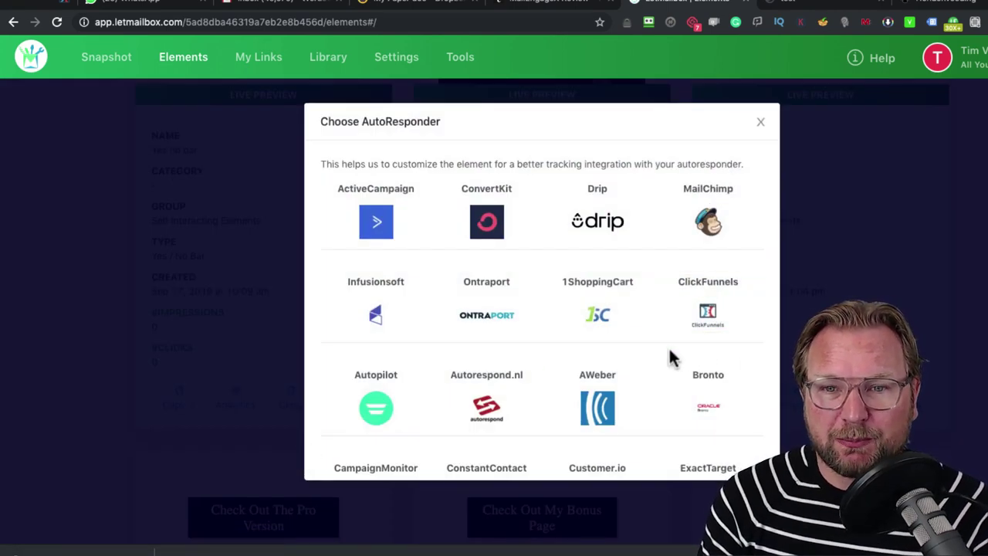
- Look through the autoresponder list and close the Choose AutoResponder dialog
scroll(671, 357, down, 1)
scroll(670, 356, down, 3)
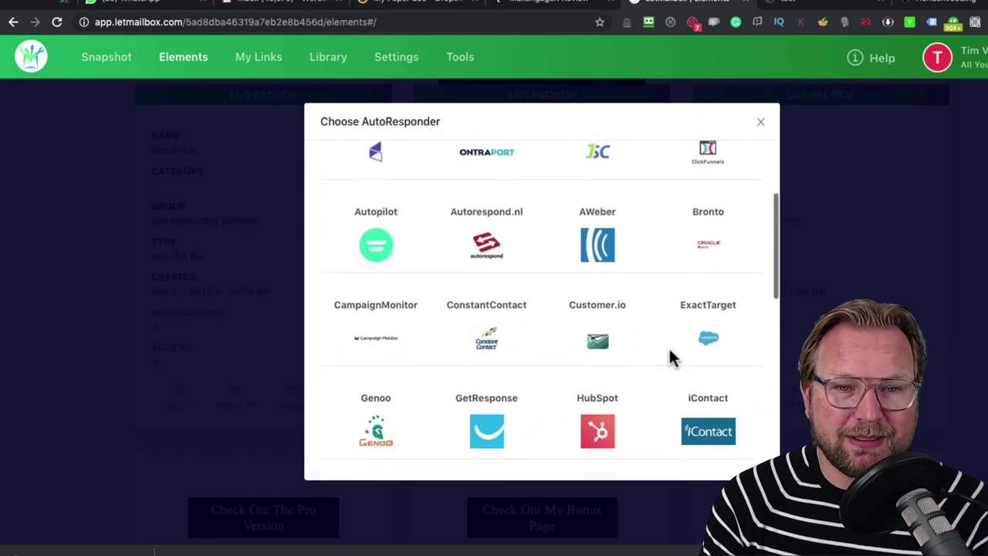
scroll(670, 357, down, 3)
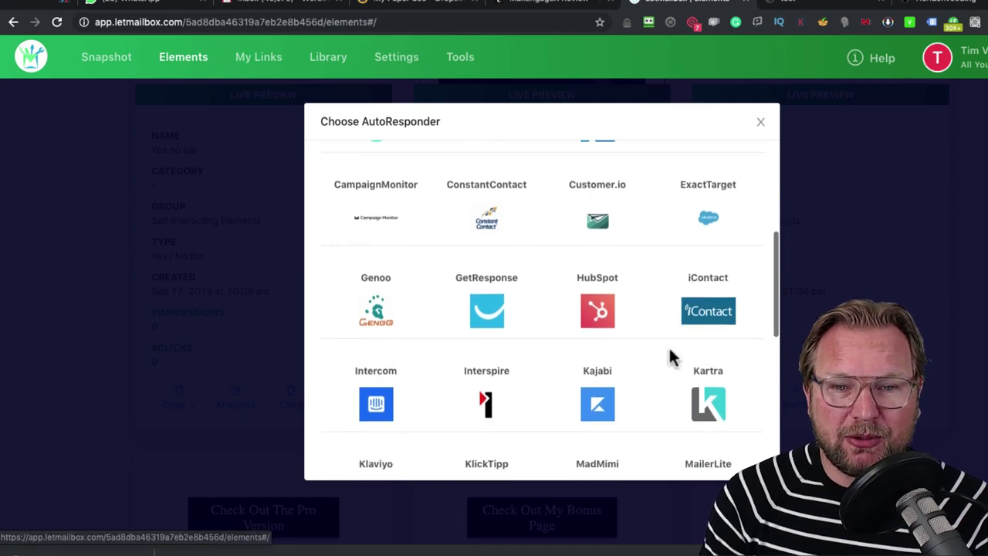
scroll(671, 357, down, 4)
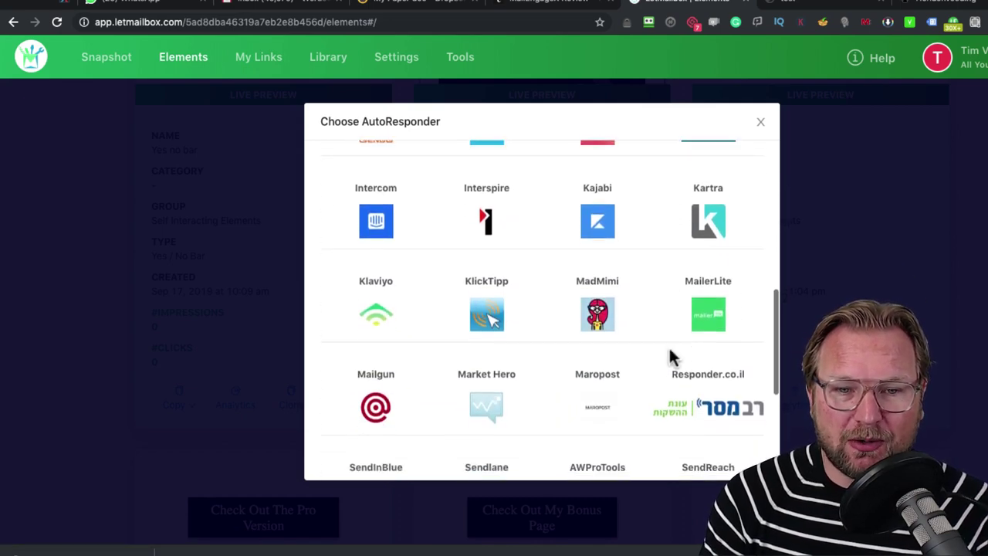
scroll(670, 356, down, 4)
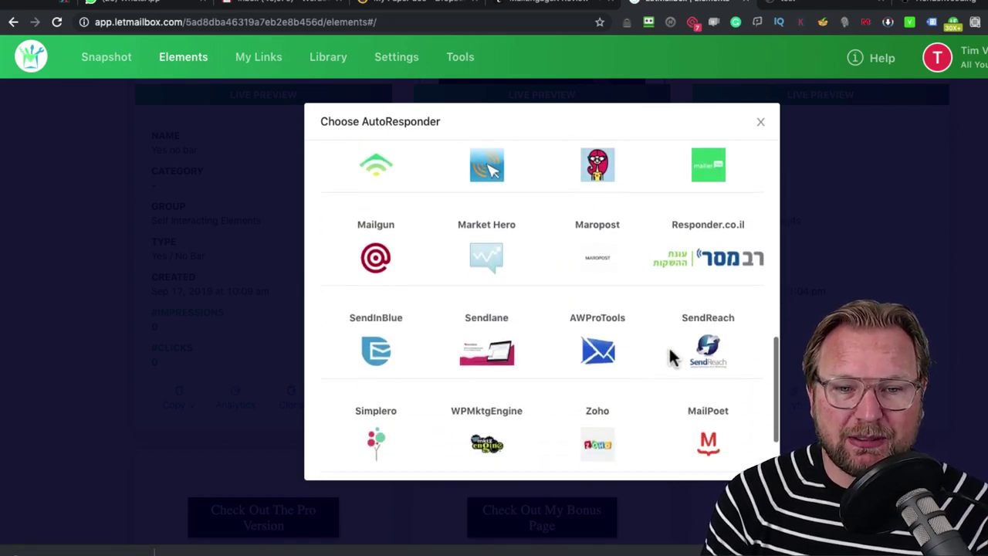
scroll(669, 356, down, 2)
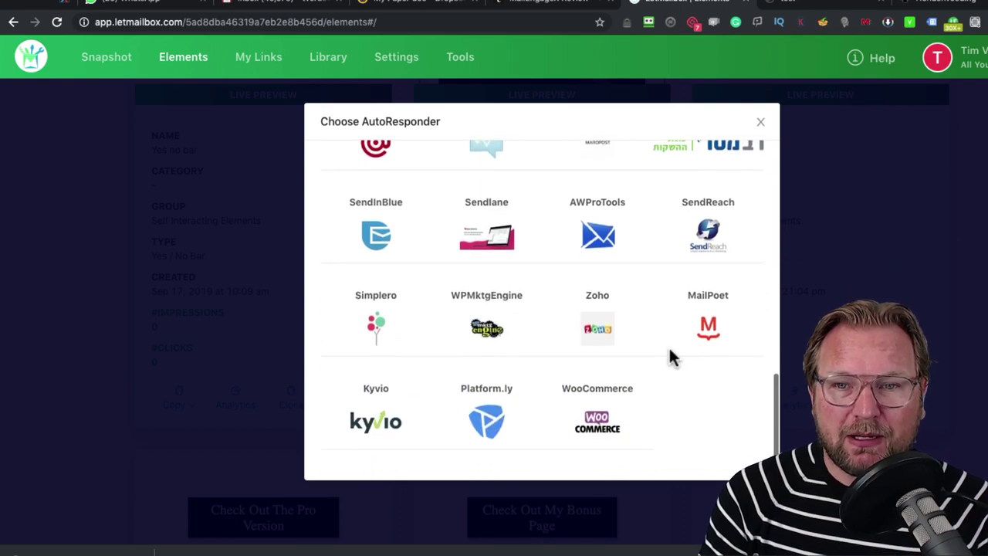
click(760, 125)
- Copy the Yes no bar element's HTML code from its Copy menu
click(188, 405)
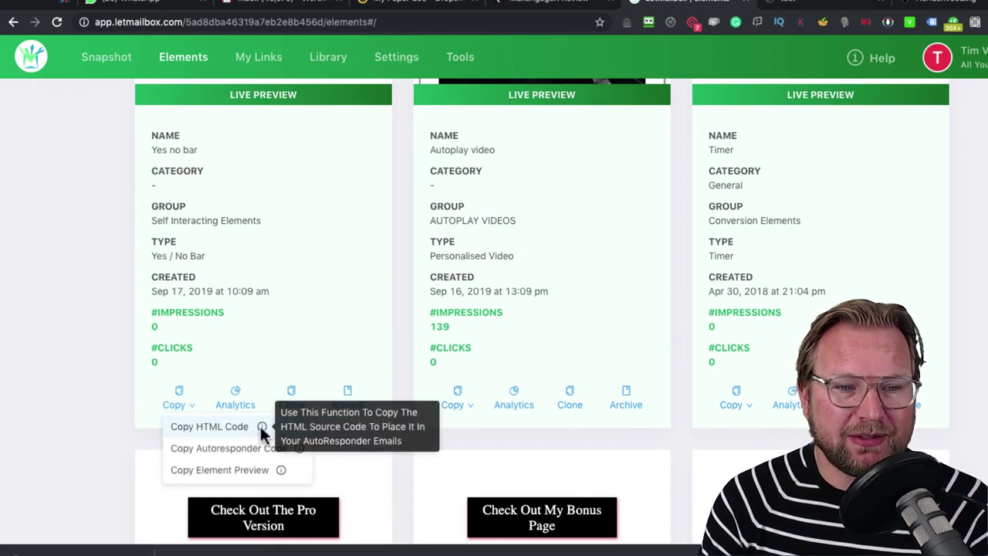
click(259, 424)
click(188, 408)
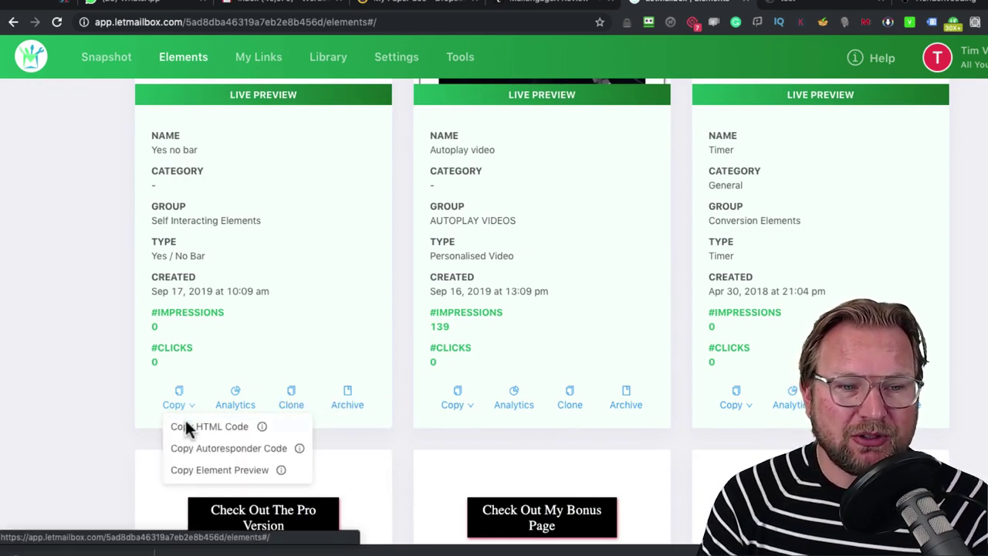
click(190, 426)
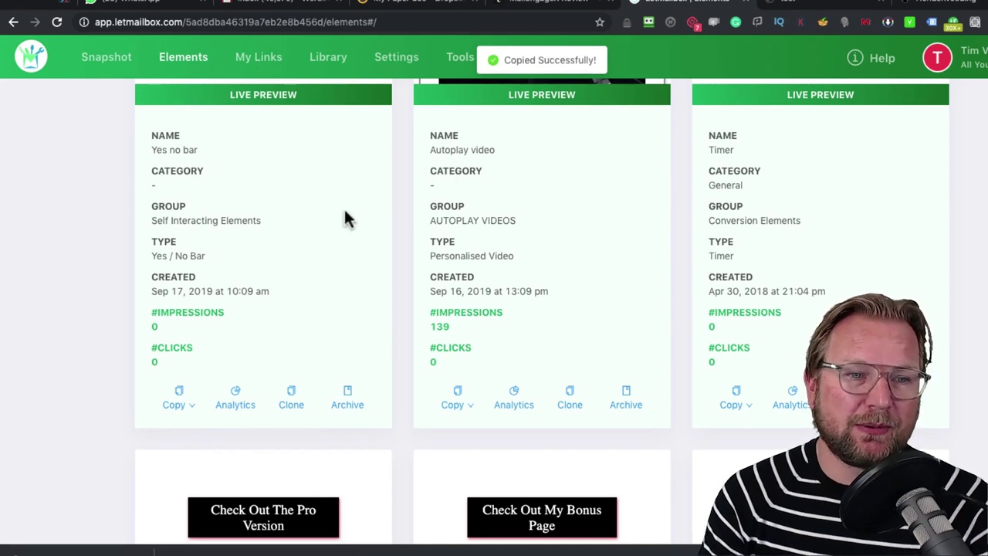
- In the Infusionsoft email, drag an HTML code block below the 'Click Here To Check It Out' button
click(846, 8)
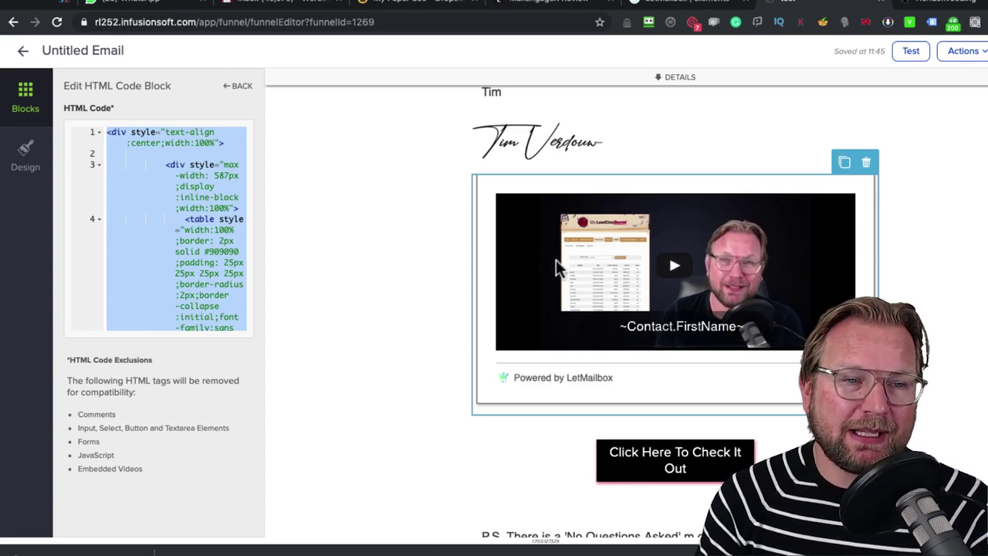
scroll(671, 296, down, 3)
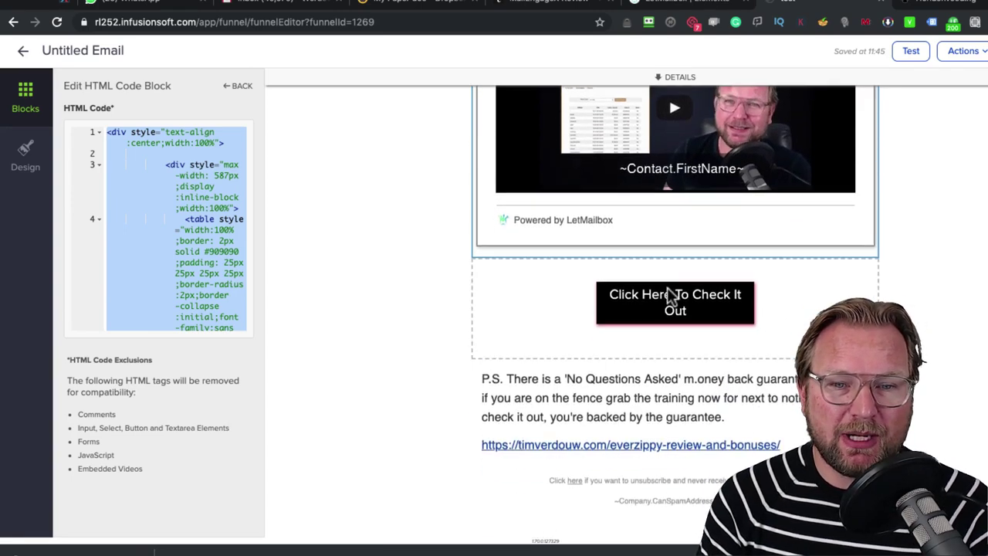
click(24, 99)
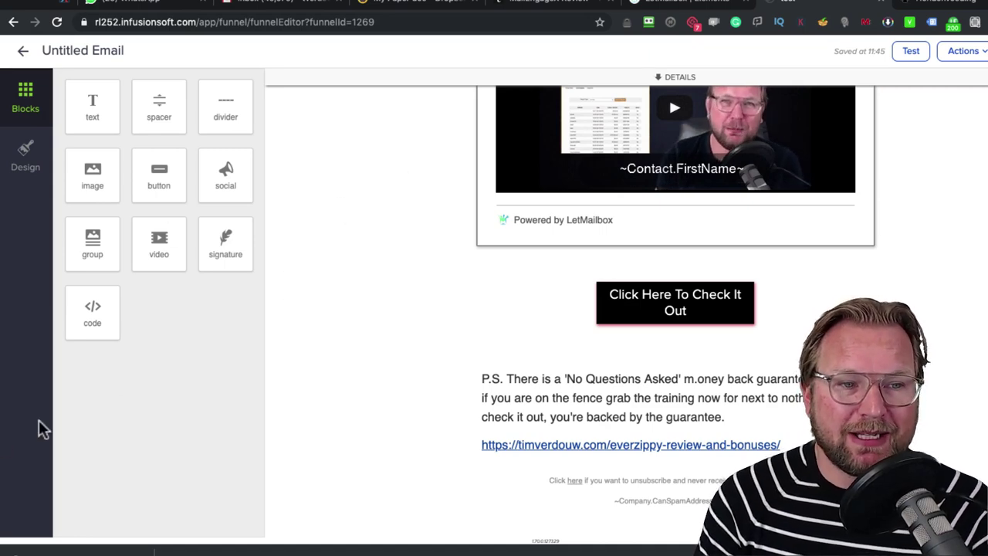
click(91, 313)
drag(91, 313, 727, 359)
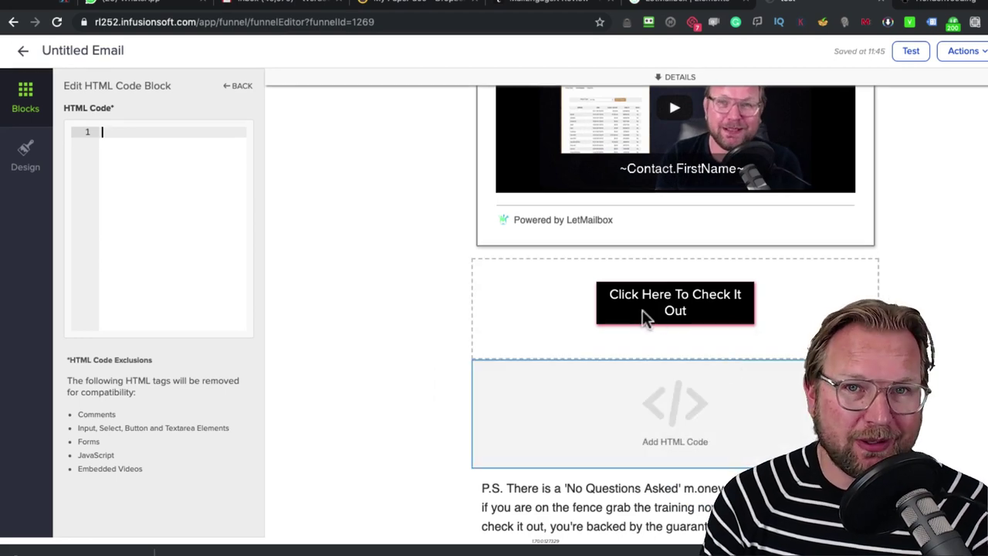
scroll(648, 309, down, 2)
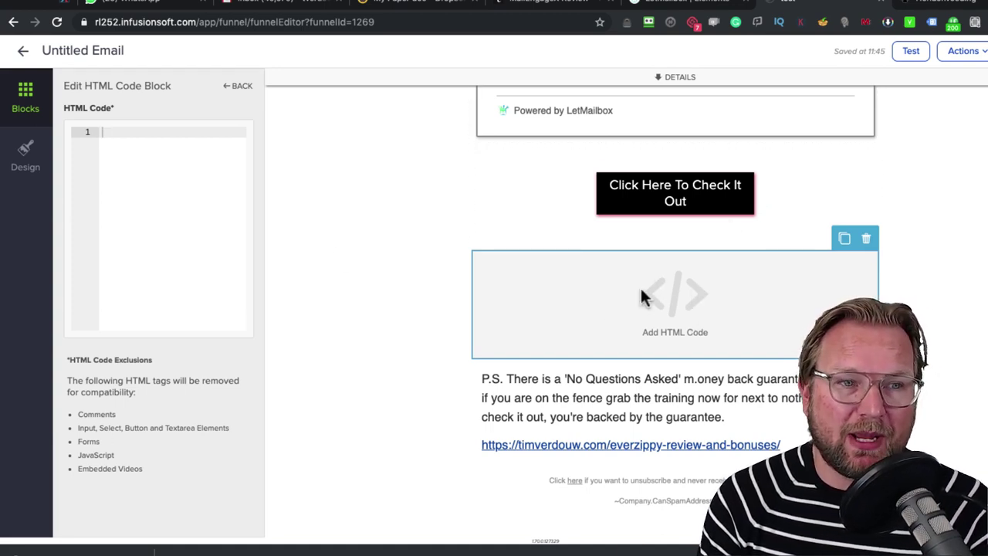
- Paste the copied 'Do you want a free sample?' yes/no bar code into the HTML Code block
right_click(125, 130)
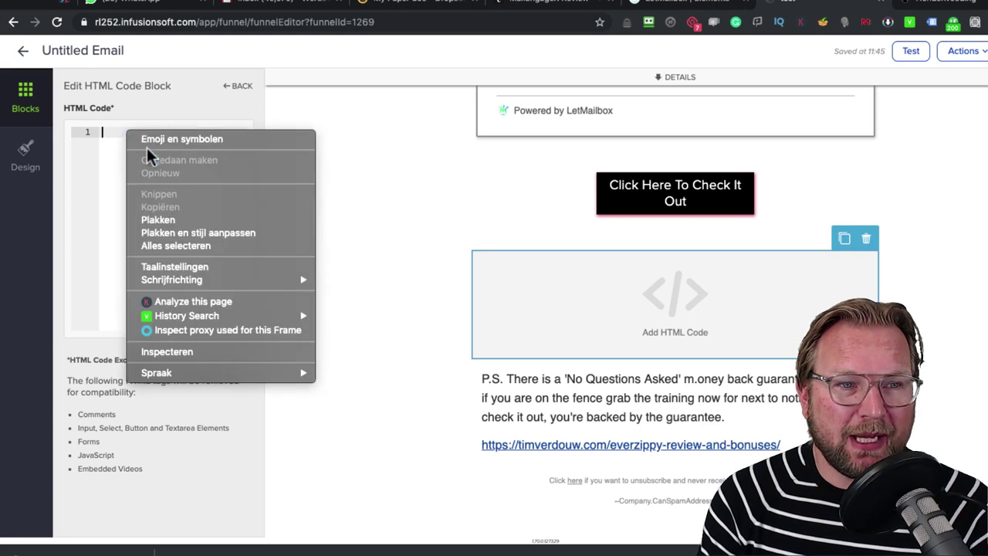
click(170, 218)
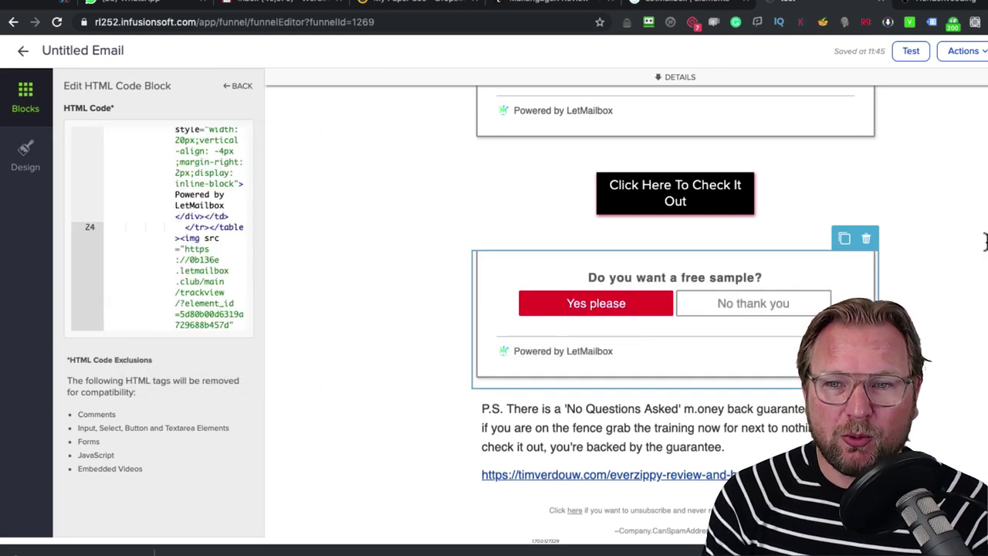
click(371, 258)
- Delete the 'Click Here To Check It Out' button block and the personalised video block
click(820, 170)
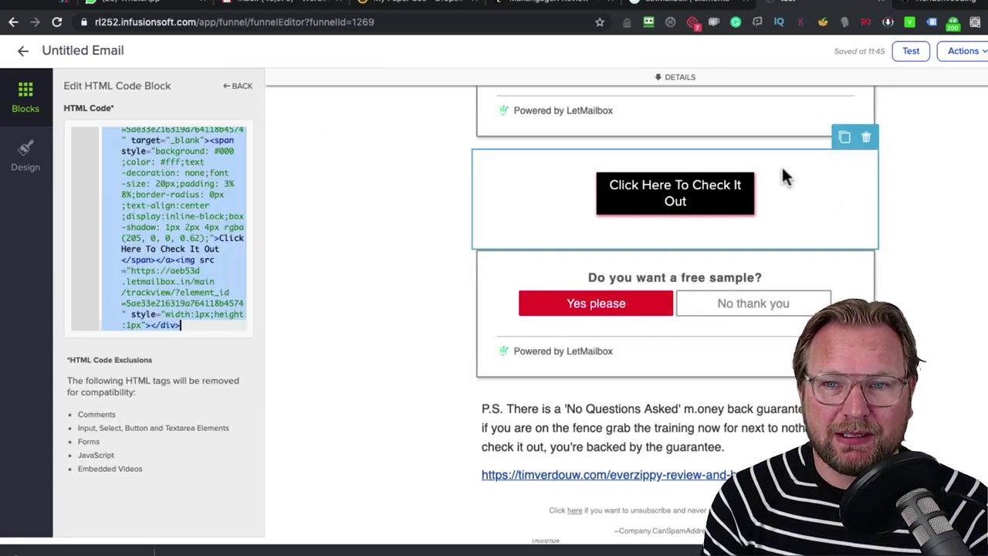
click(866, 137)
click(860, 160)
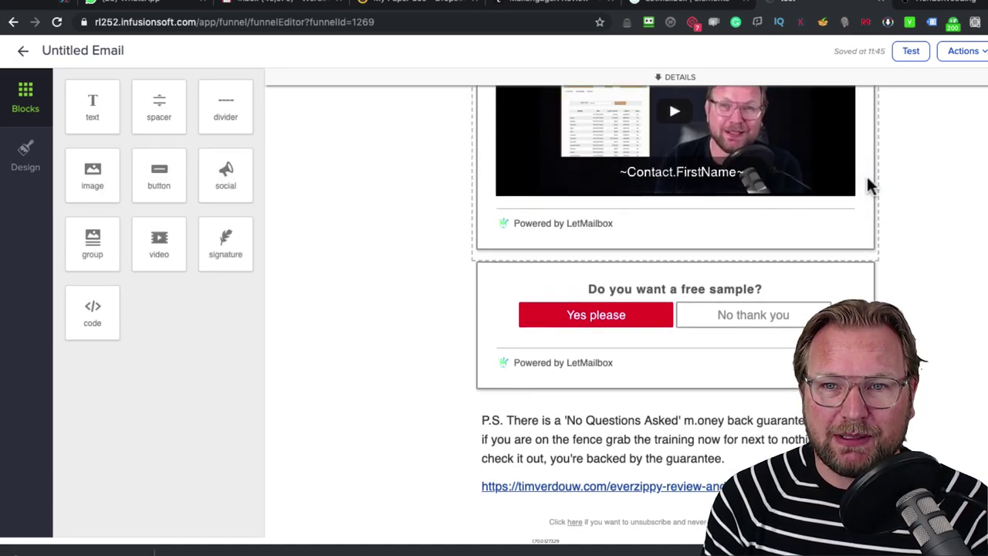
scroll(865, 176, up, 2)
click(863, 185)
click(864, 154)
click(861, 179)
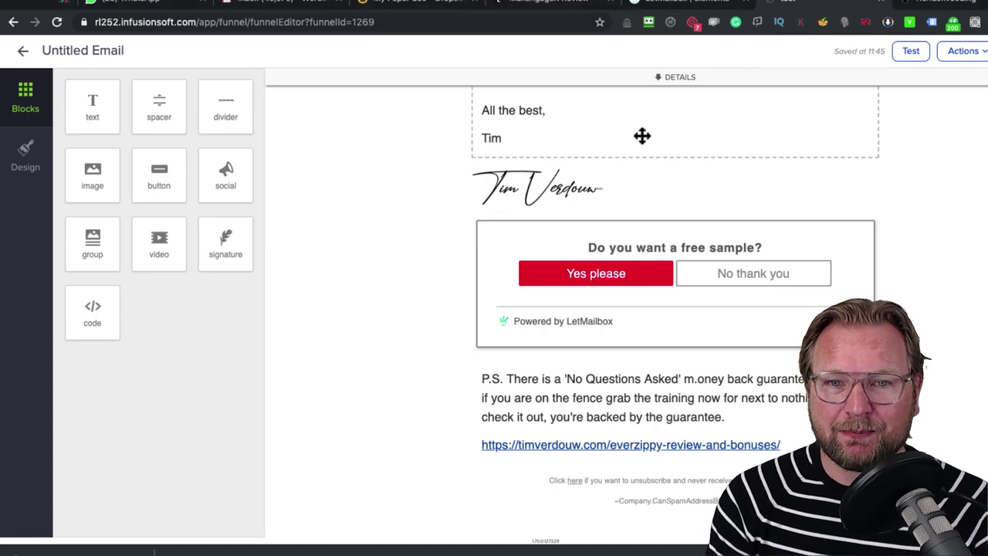
- Delete the signature image and the closing lines from the review link down to the signature
scroll(569, 172, up, 3)
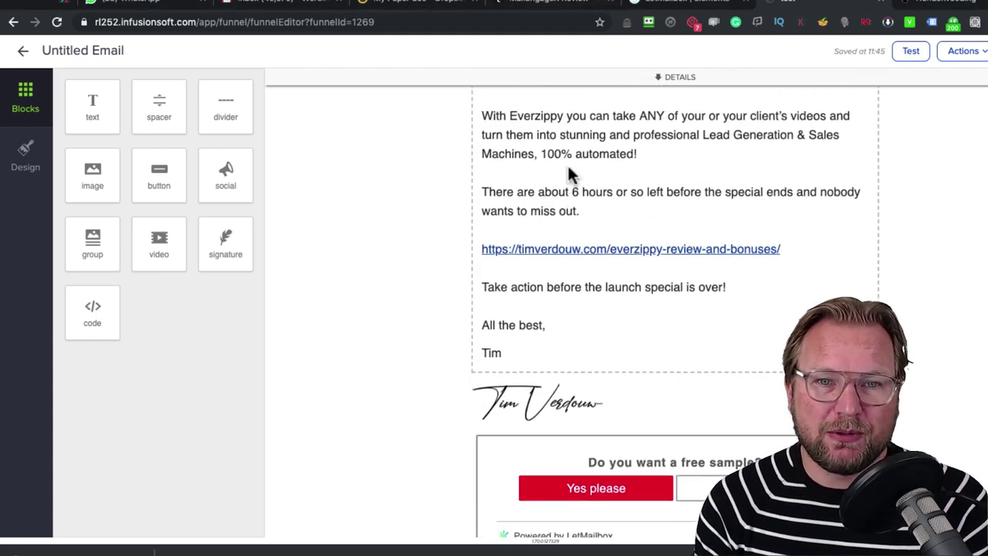
scroll(568, 165, down, 2)
click(555, 288)
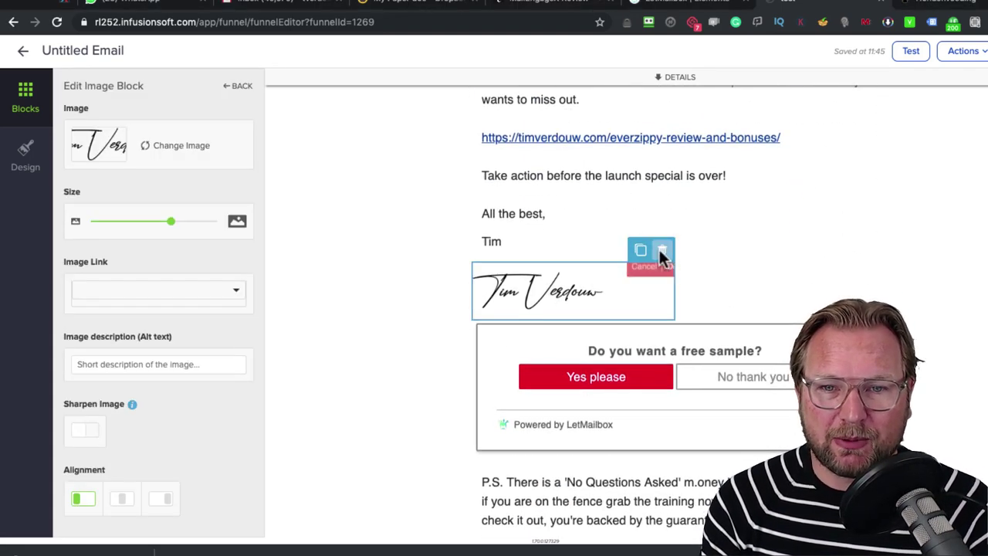
click(659, 273)
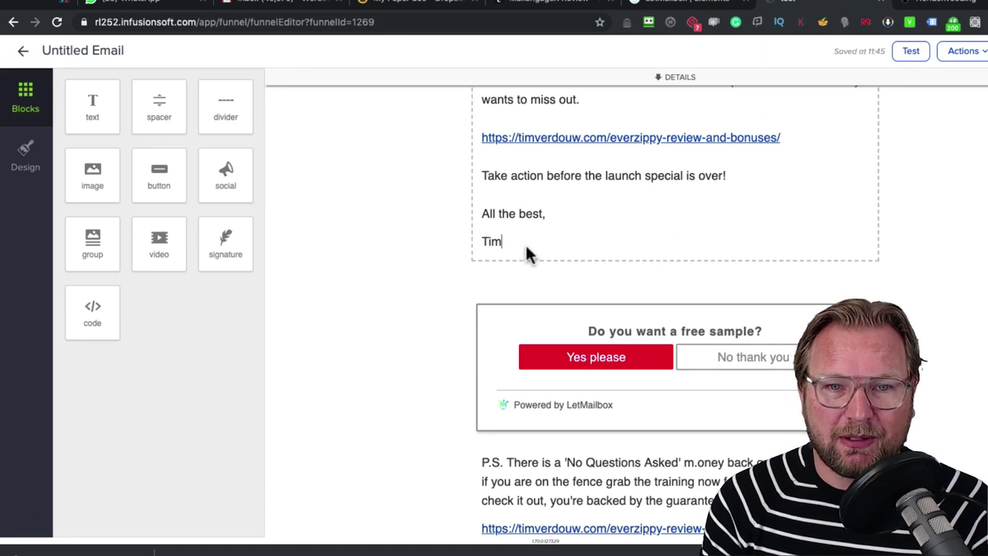
drag(529, 253, 481, 143)
key(BackSpace)
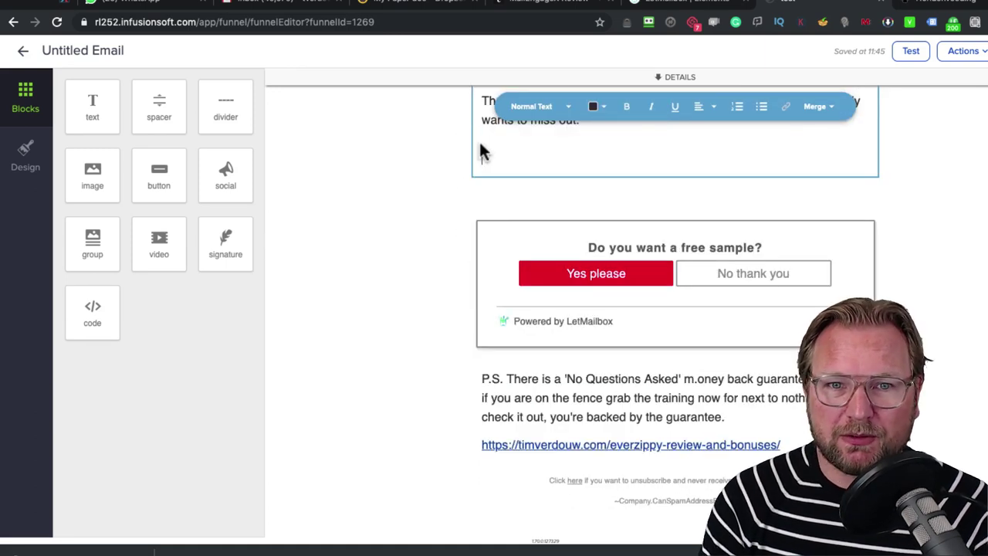
key(BackSpace)
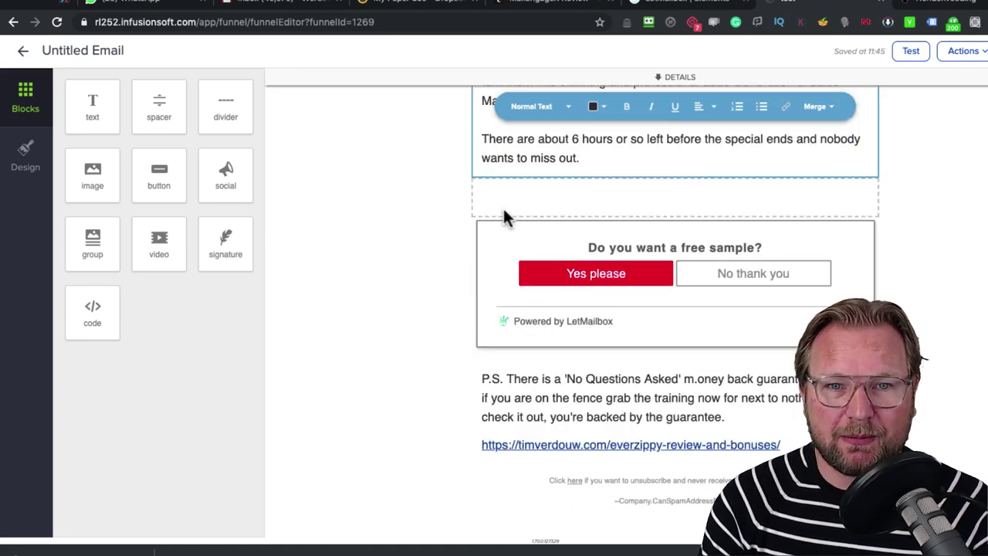
- Delete the leftover empty block and check the yes/no bar sits just above the P.S
click(506, 213)
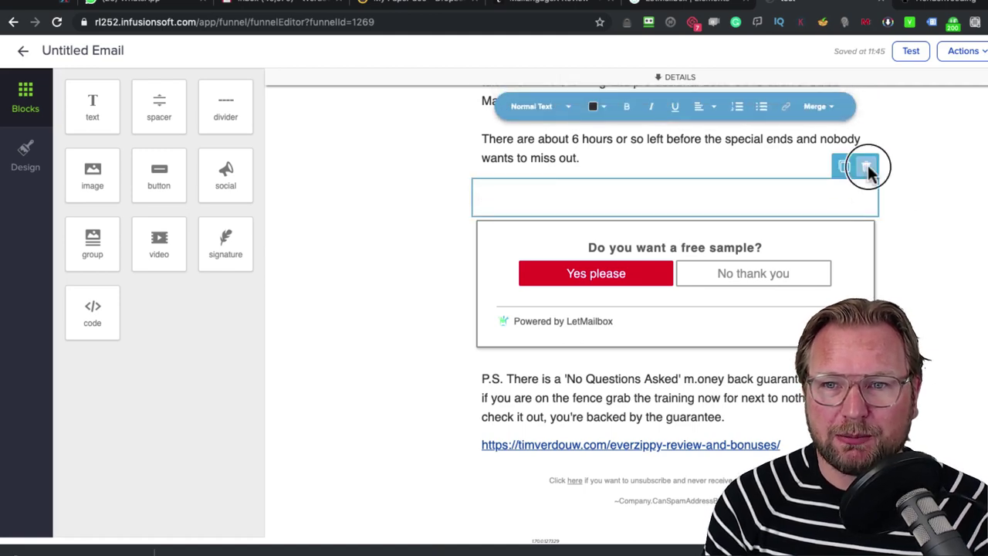
click(867, 168)
click(863, 193)
scroll(934, 193, up, 5)
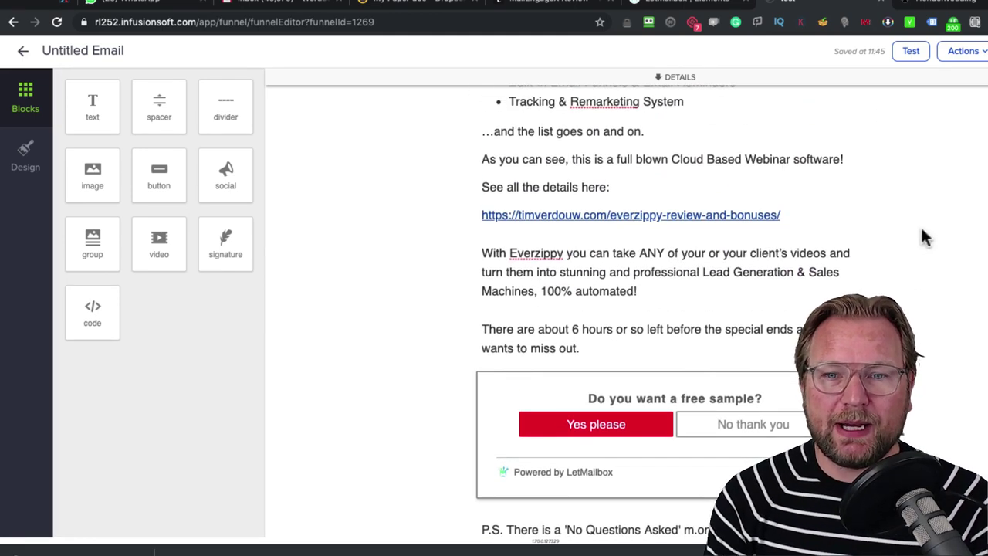
scroll(922, 251, down, 3)
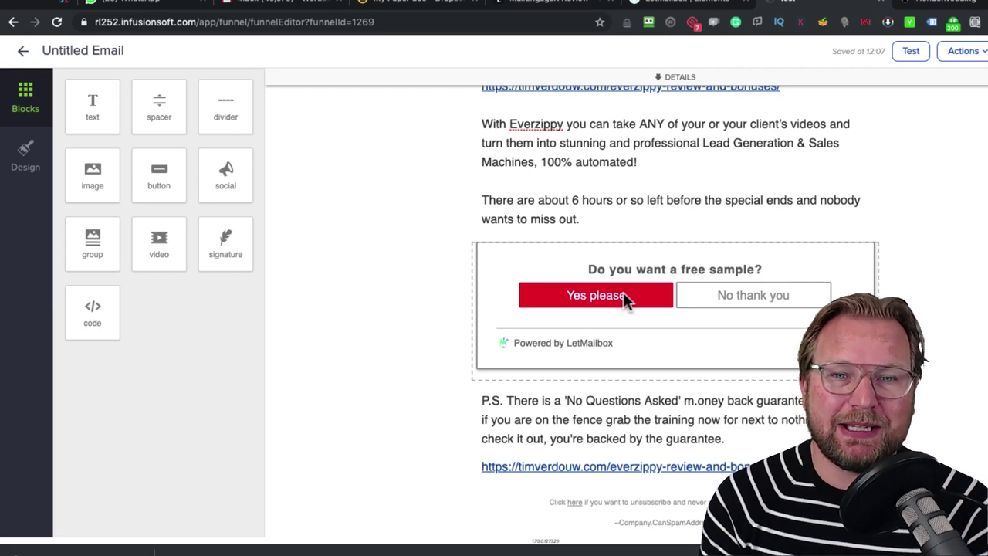
scroll(662, 230, up, 1)
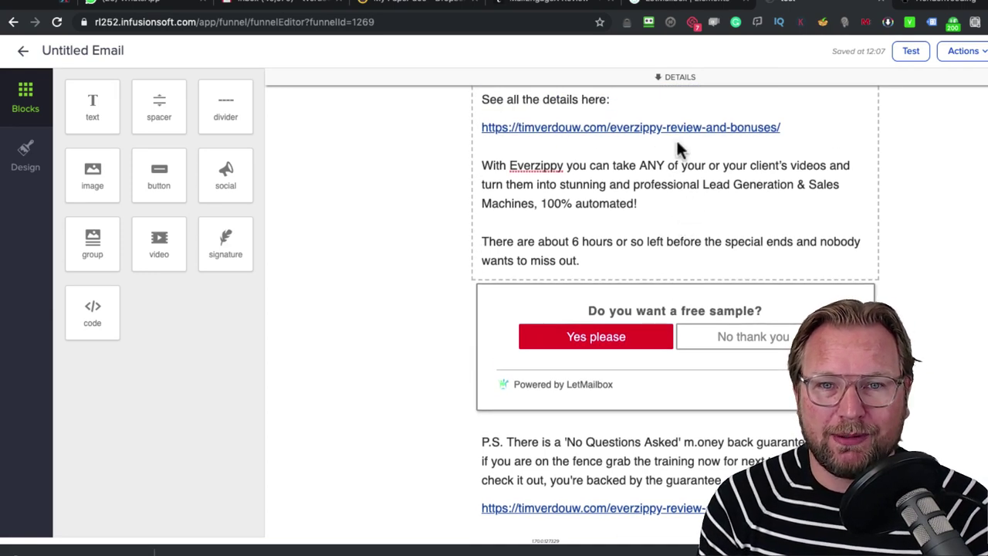
scroll(677, 190, down, 2)
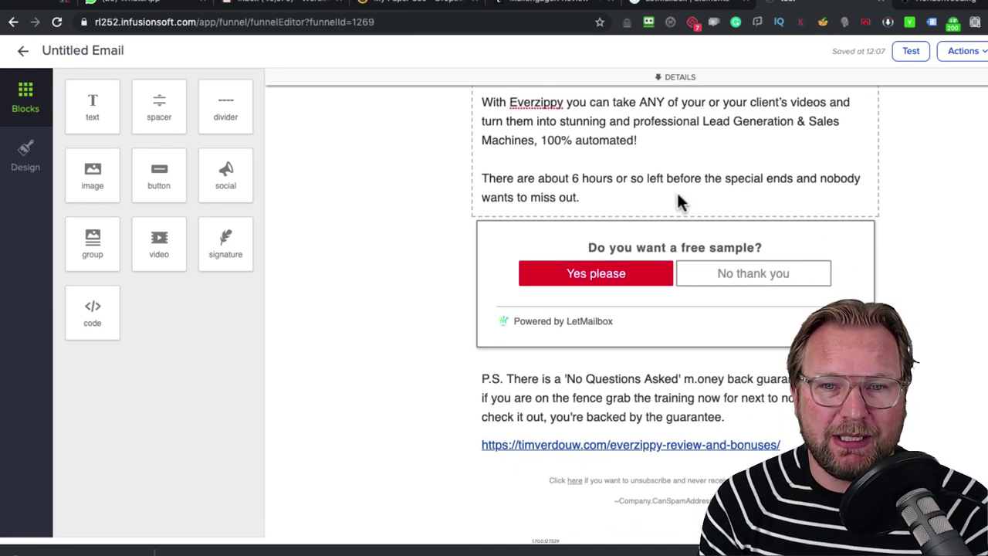
- Look over the Yes no bar element card in the LetMailbox Elements list
click(679, 6)
scroll(518, 166, up, 5)
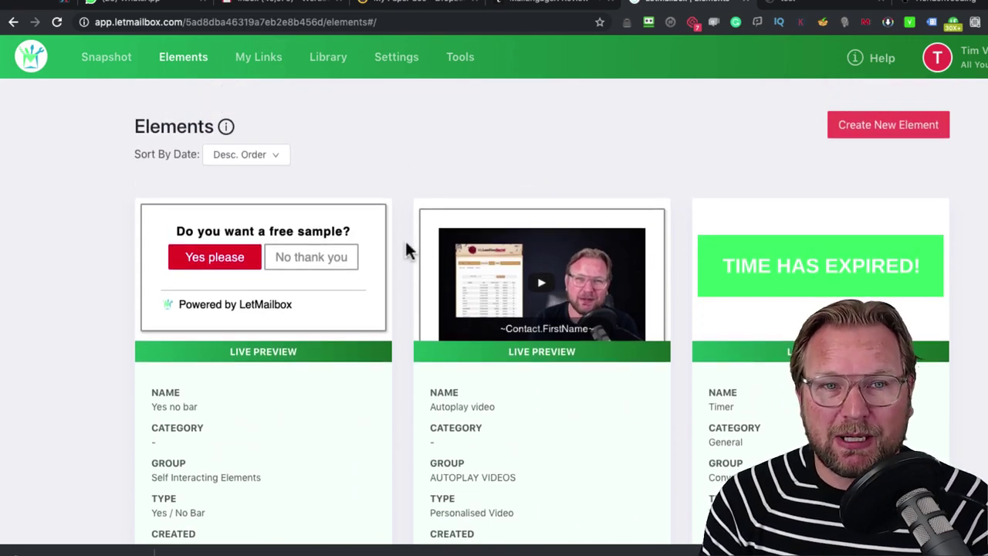
scroll(406, 249, down, 3)
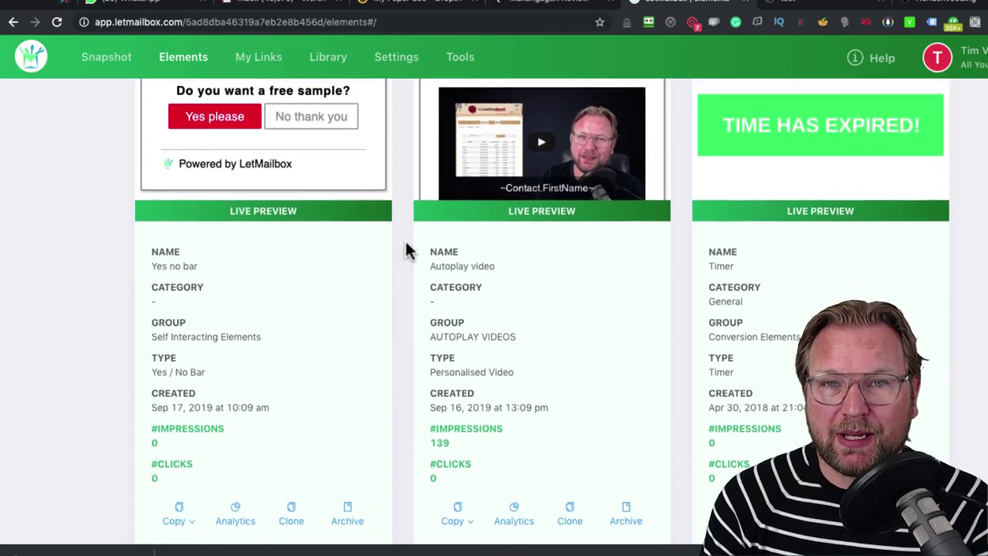
scroll(407, 248, up, 5)
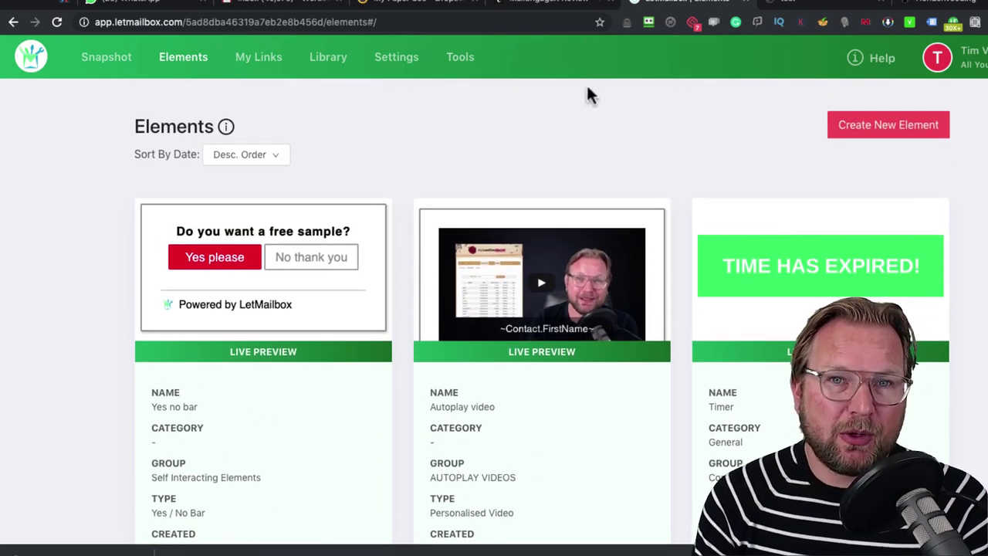
- Bring up The MailEngageX Funnel section on the review page
click(563, 6)
scroll(621, 270, down, 8)
scroll(623, 274, down, 3)
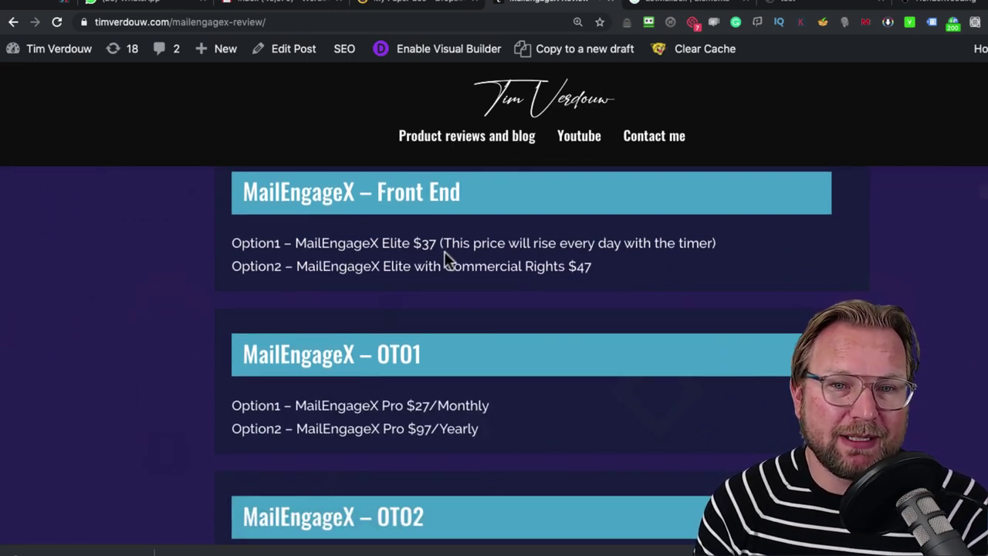
- Highlight the Front End Elite $37 price note and the Commercial Rights option
drag(429, 247, 726, 243)
click(464, 270)
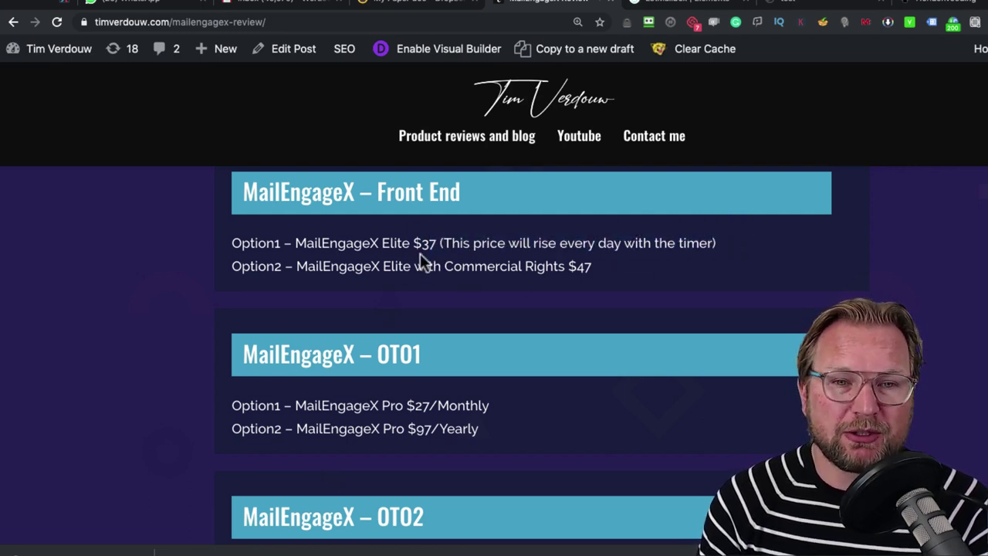
drag(421, 243, 437, 246)
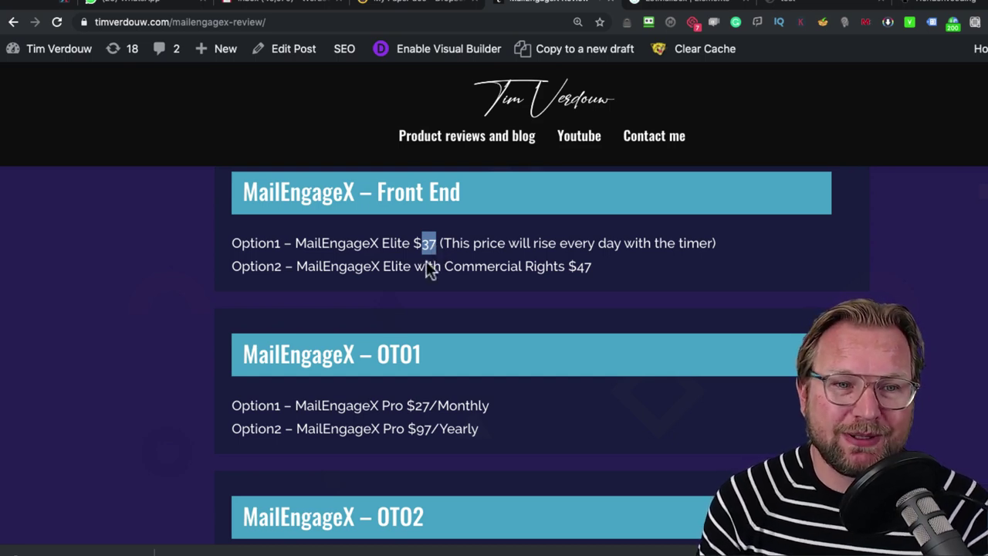
scroll(428, 271, down, 1)
click(325, 267)
drag(266, 261, 569, 261)
click(550, 263)
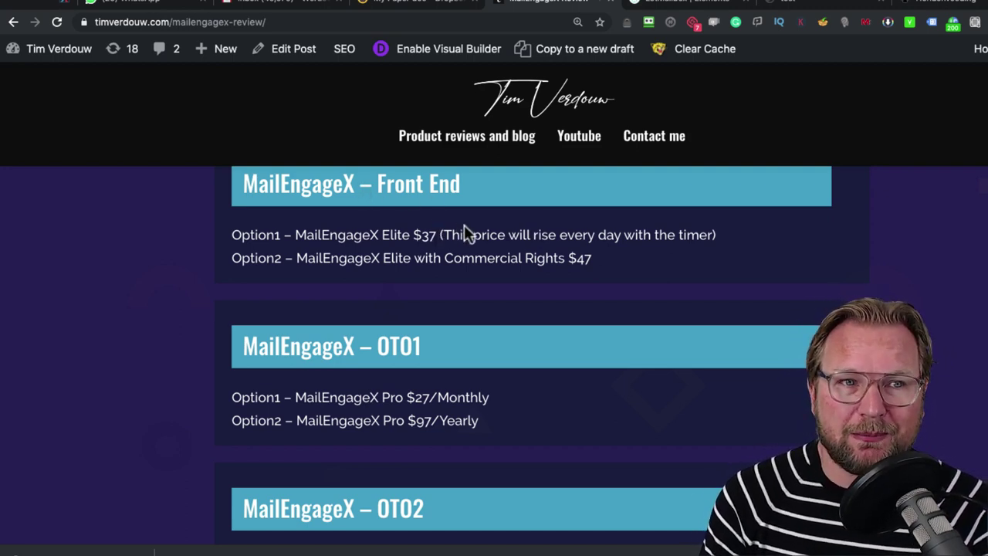
- Highlight the OTO1 Pro prices, $27 monthly and $97 yearly, then return to LetMailbox Elements
scroll(456, 274, down, 3)
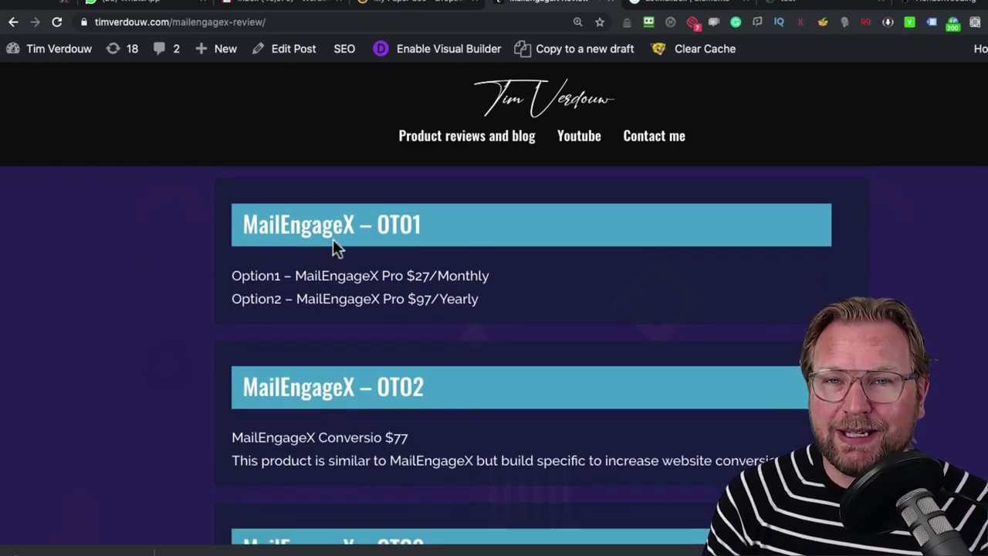
drag(379, 279, 473, 280)
click(414, 280)
drag(413, 279, 409, 303)
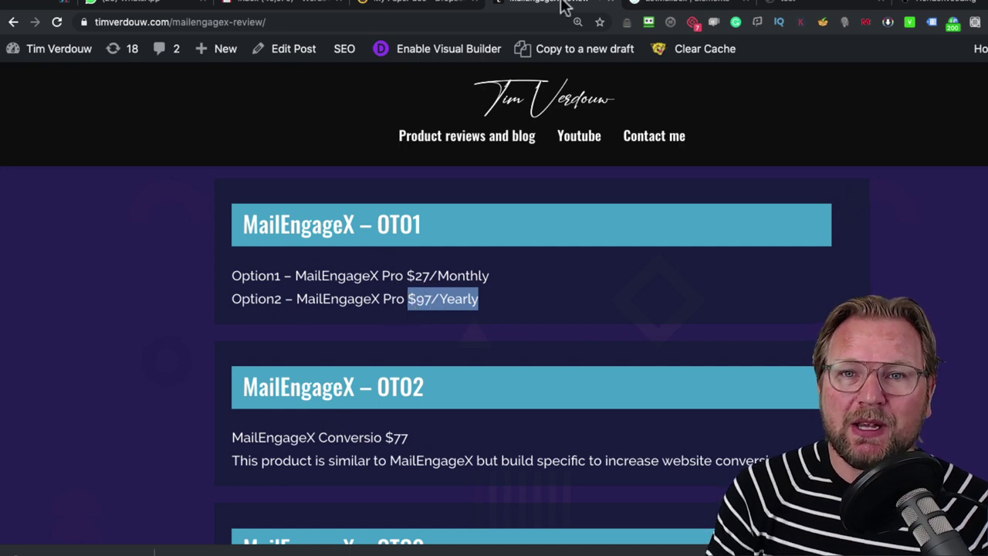
click(692, 5)
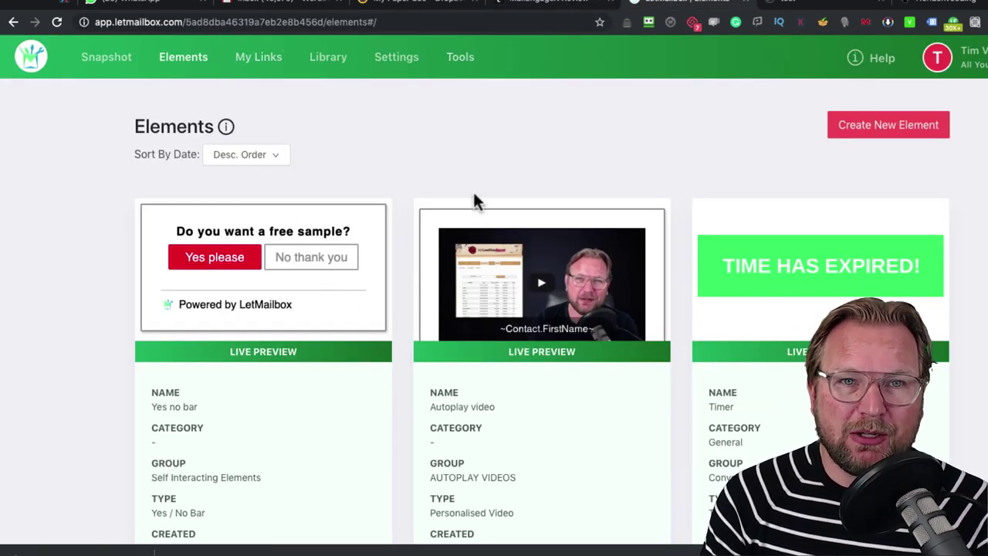
- Scroll through the MailEngageX feature bullets in the Dropbox Paper funnel breakdown
click(394, 3)
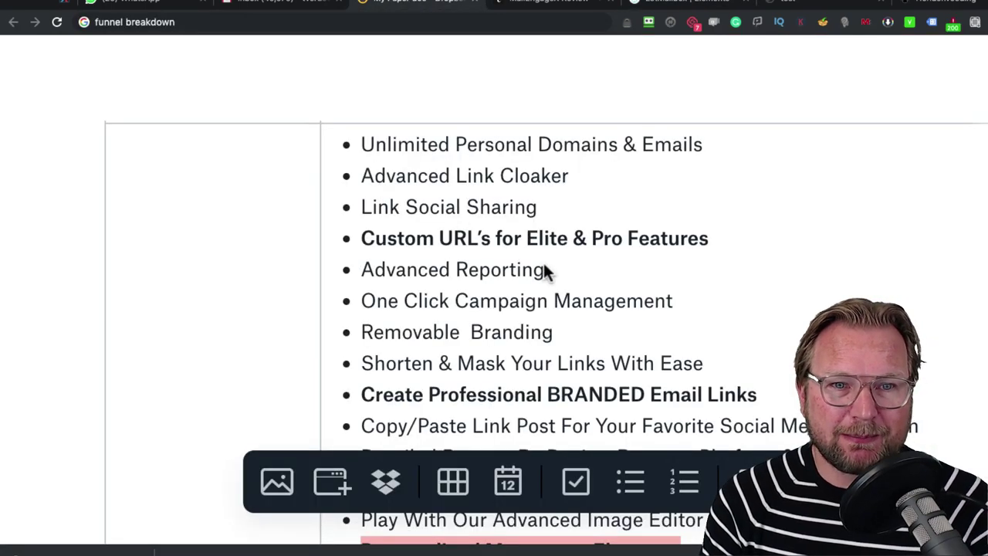
scroll(543, 266, down, 2)
scroll(544, 270, up, 5)
scroll(543, 272, down, 5)
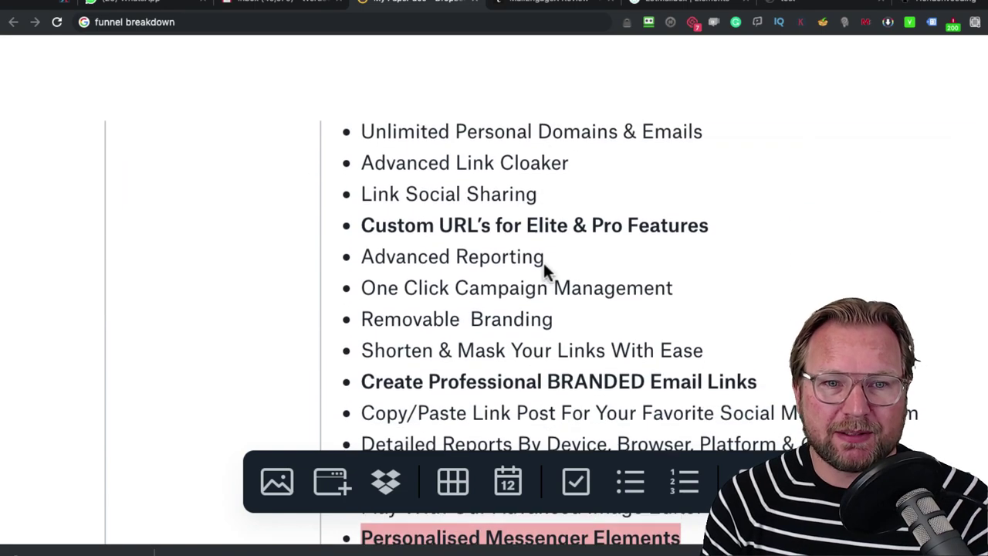
scroll(543, 262, down, 1)
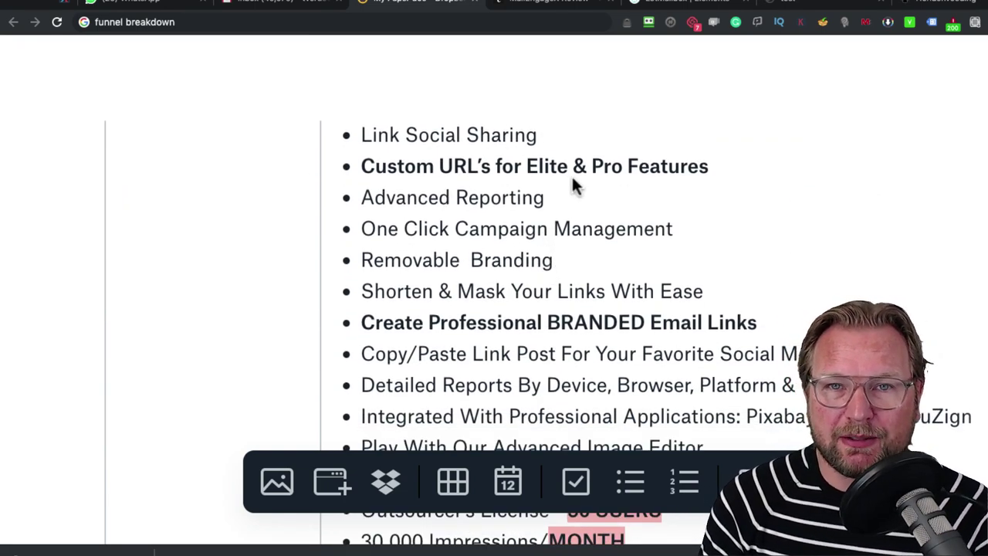
scroll(621, 221, down, 1)
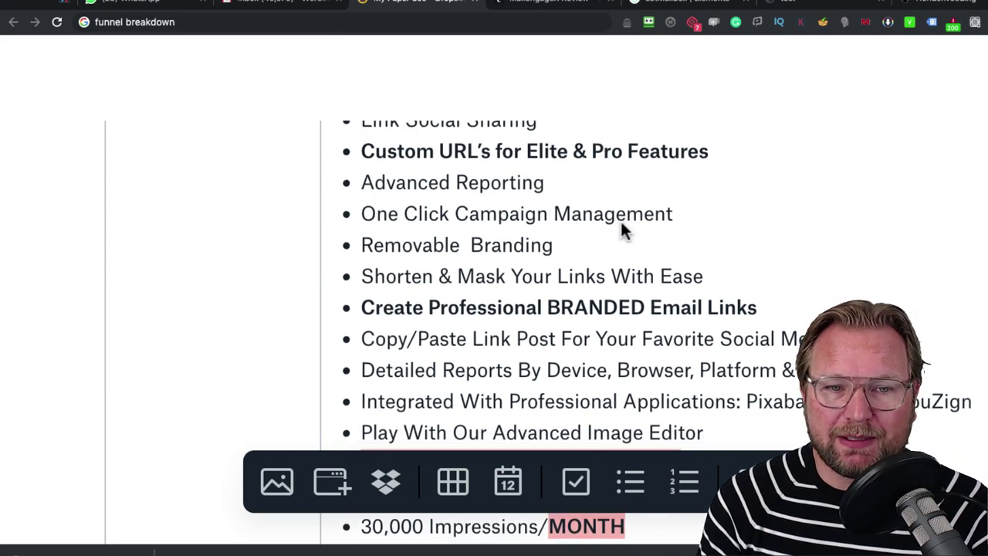
scroll(620, 218, down, 2)
- Highlight a few feature lines, then go back to the Infusionsoft email draft
drag(423, 235, 750, 239)
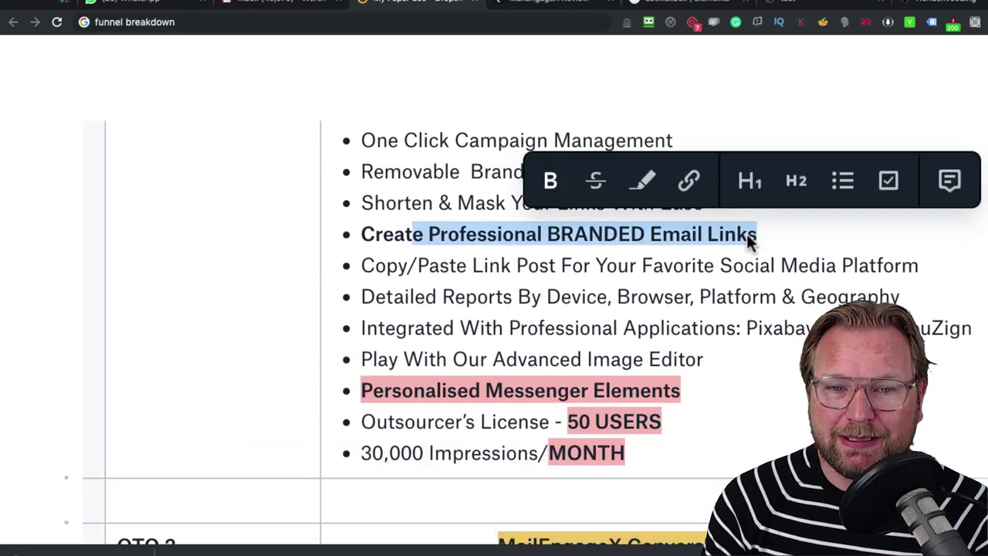
click(644, 298)
scroll(599, 310, up, 2)
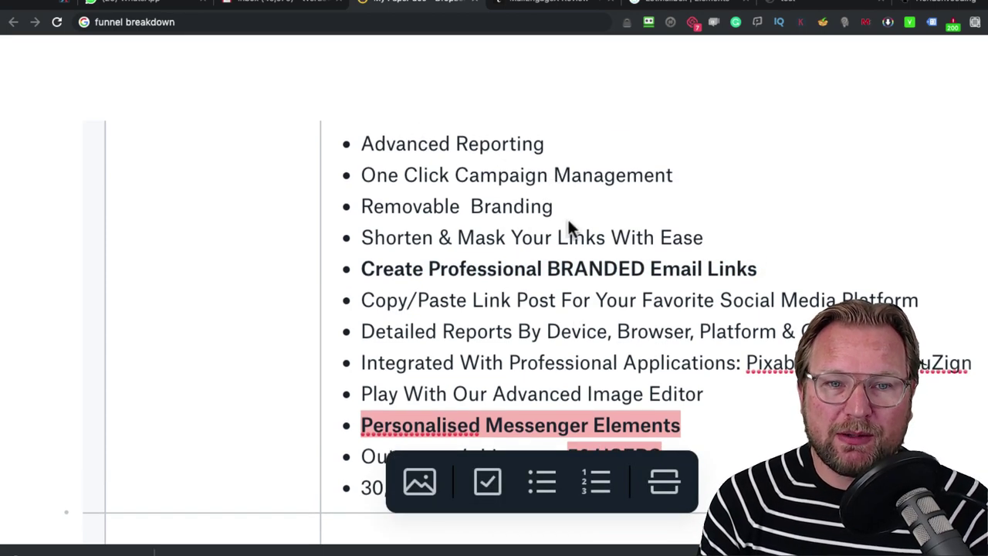
drag(554, 207, 375, 213)
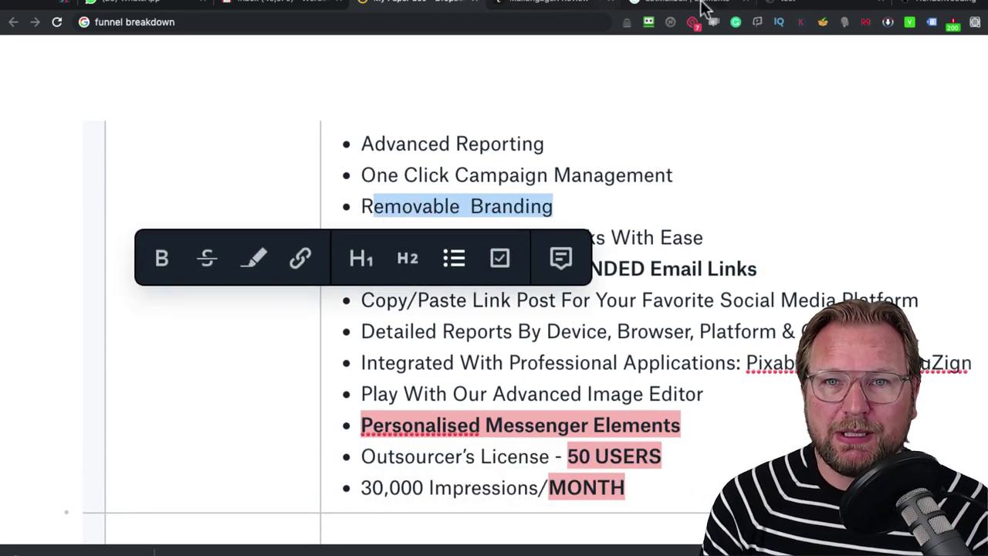
click(714, 8)
click(812, 8)
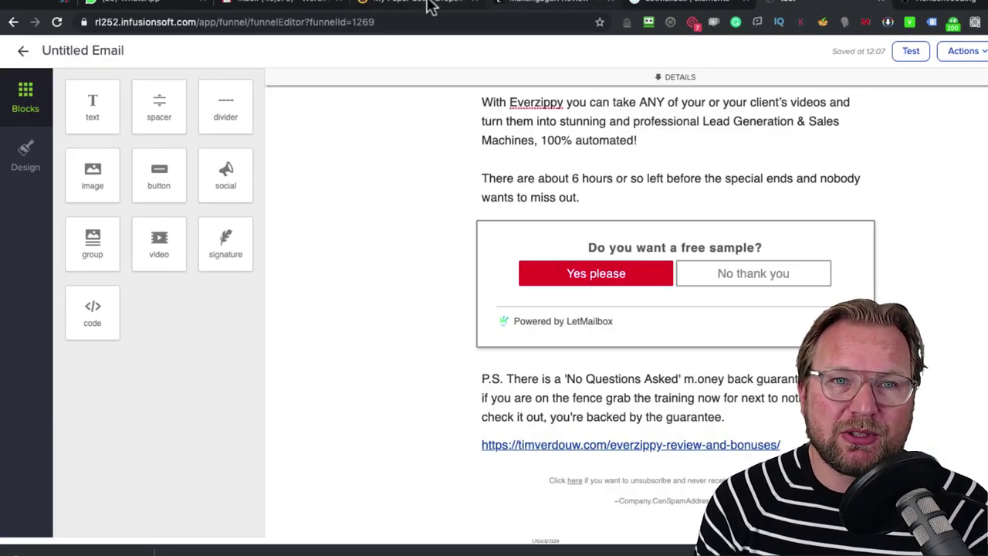
- Show the honden.letmailbox.me/food cloaked link in My Links and its hondenplaneet.nl dog food destination page
click(675, 6)
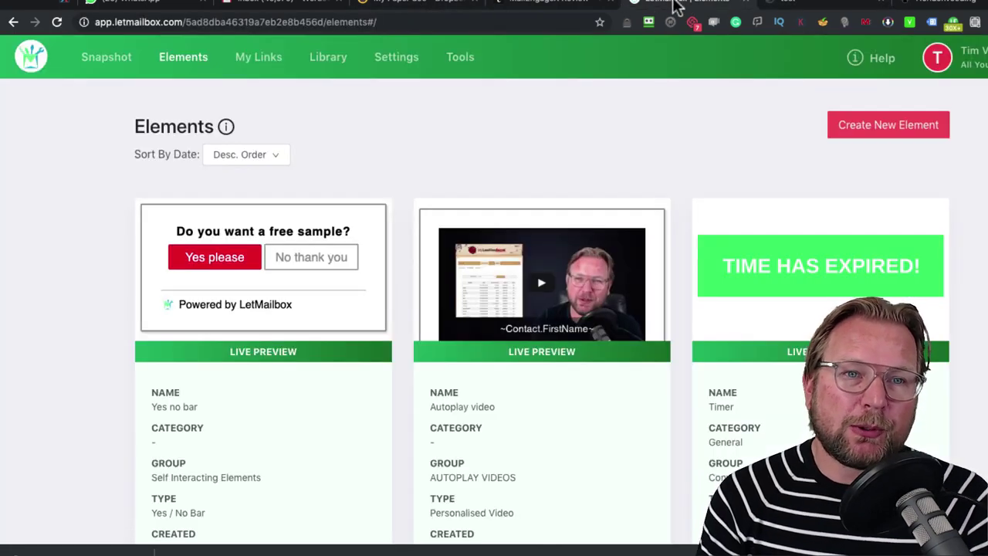
click(260, 61)
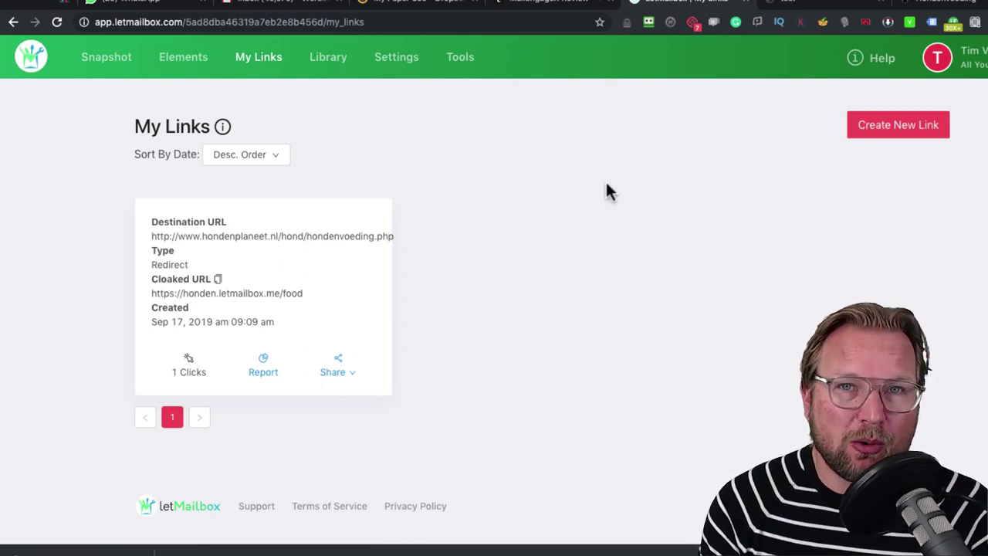
triple_click(189, 241)
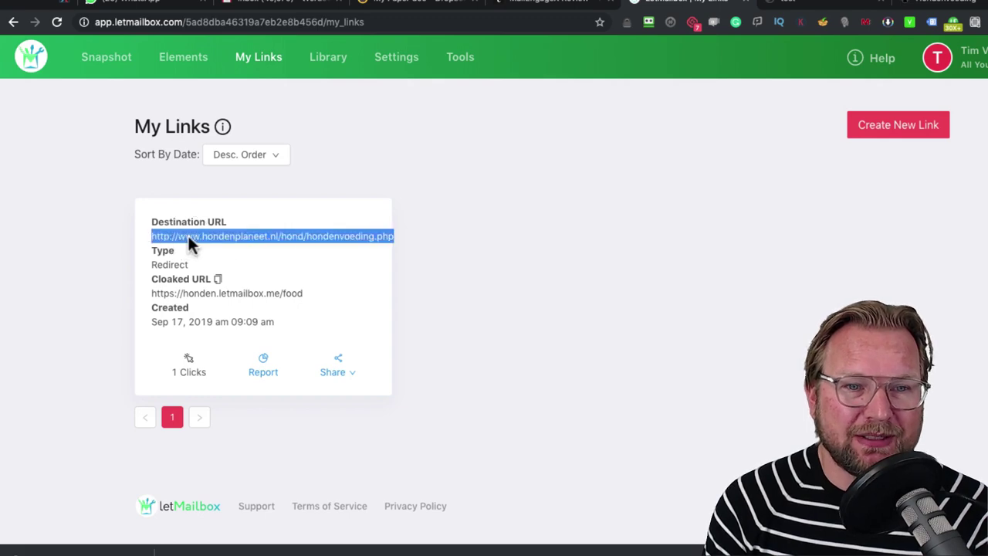
click(940, 5)
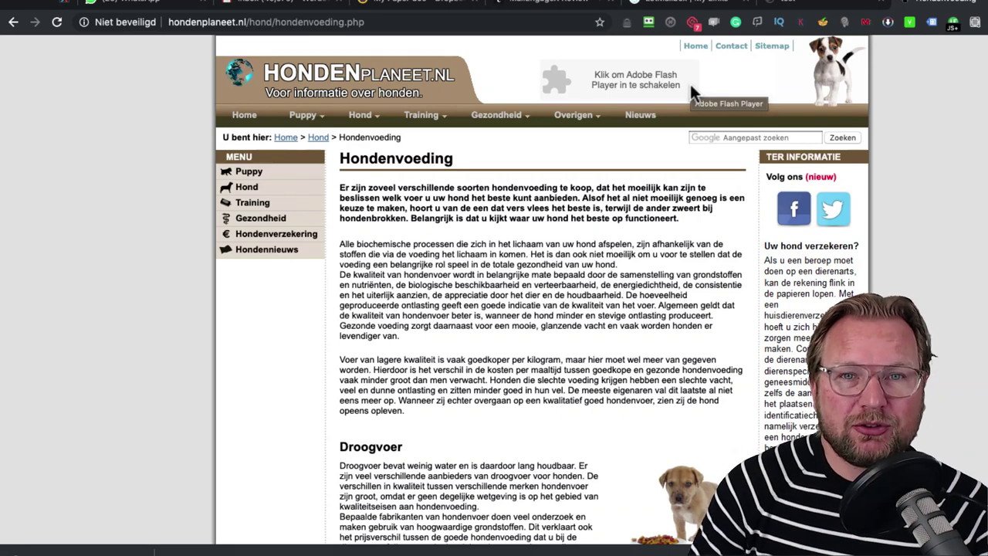
click(664, 6)
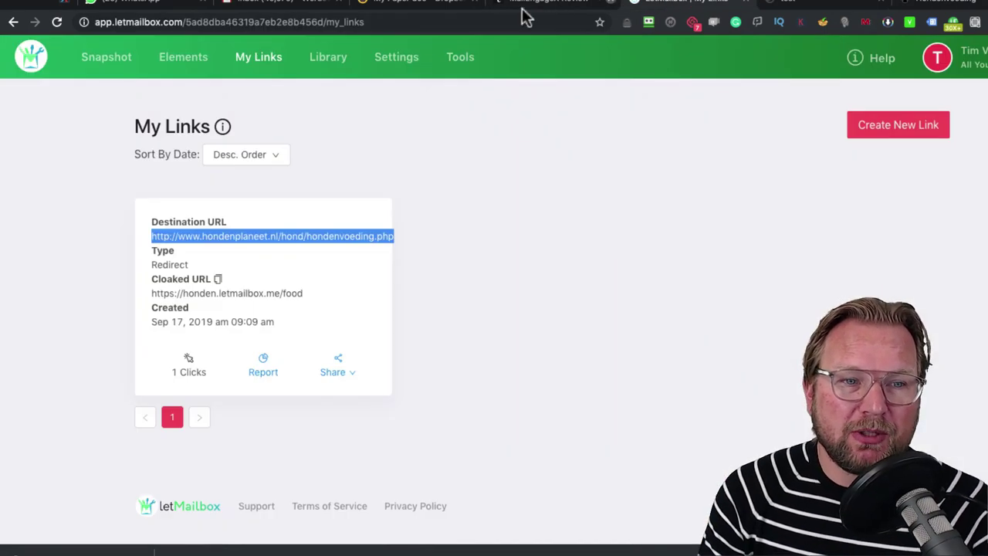
triple_click(207, 295)
click(908, 125)
- Walk through the New Link fields: destination URL, redirect types, meta title, description and domain choices
click(262, 225)
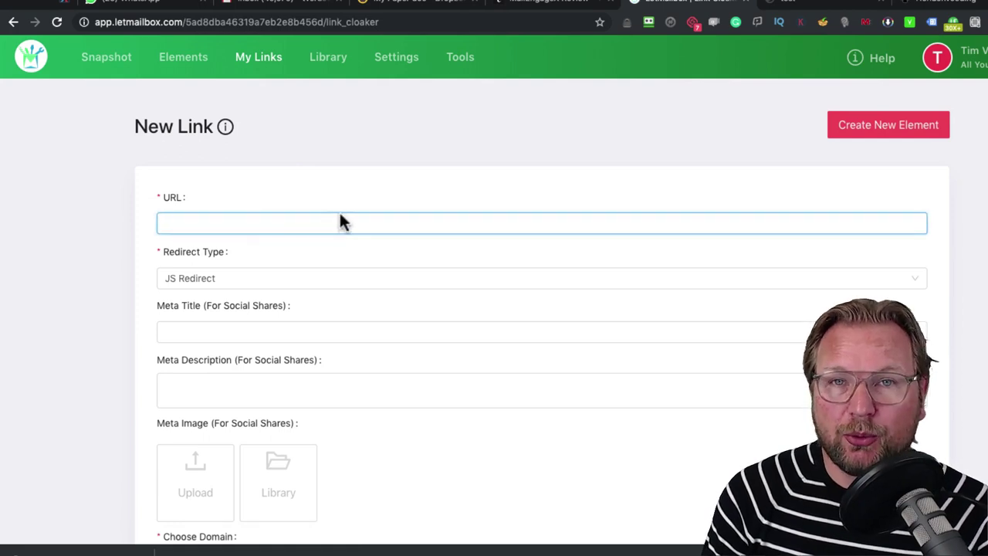
scroll(341, 220, down, 2)
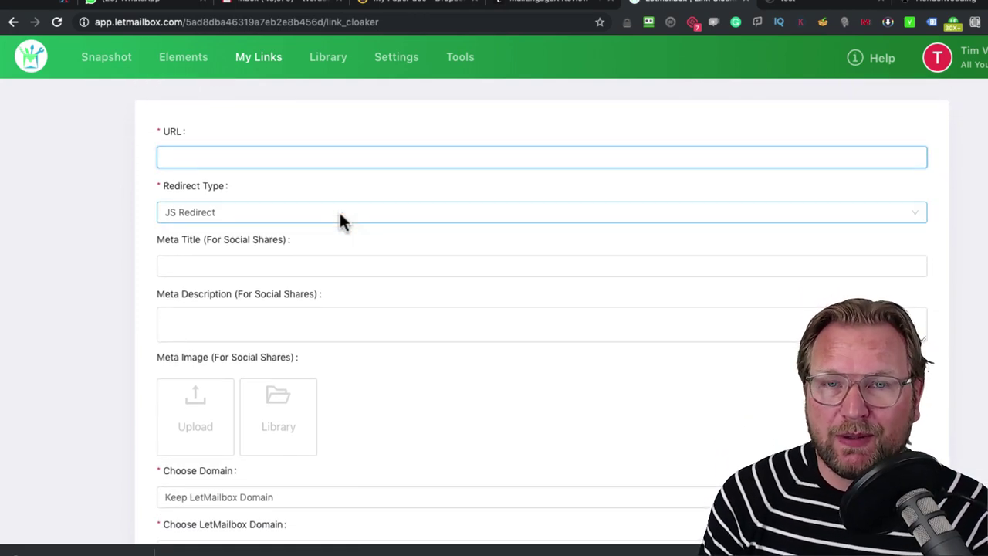
scroll(343, 221, down, 1)
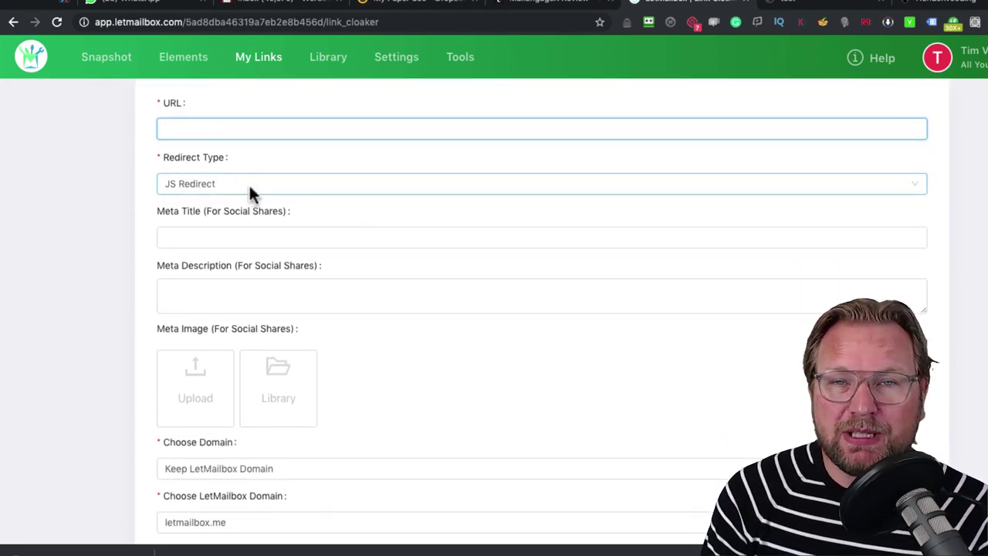
click(251, 183)
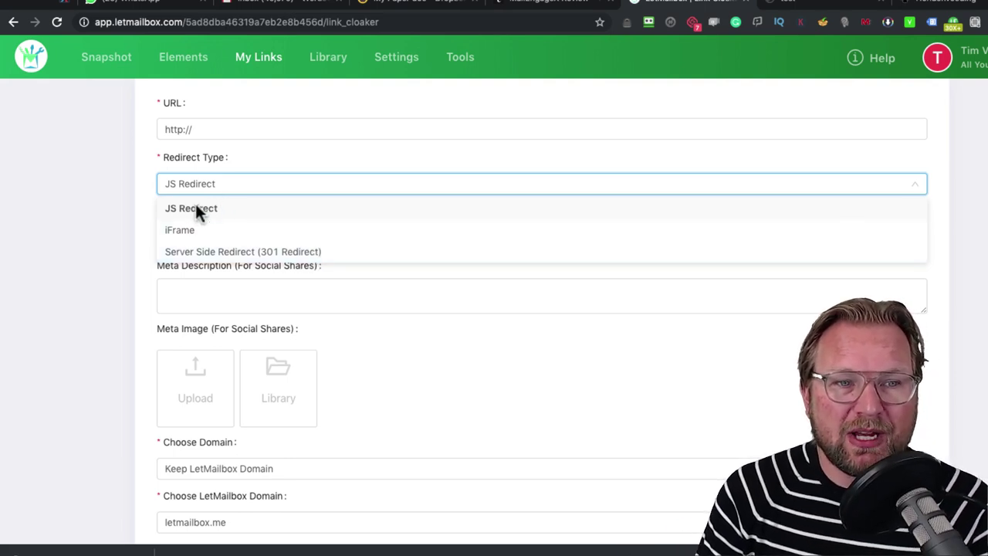
click(93, 194)
click(250, 235)
scroll(355, 278, down, 1)
scroll(353, 266, down, 1)
click(234, 219)
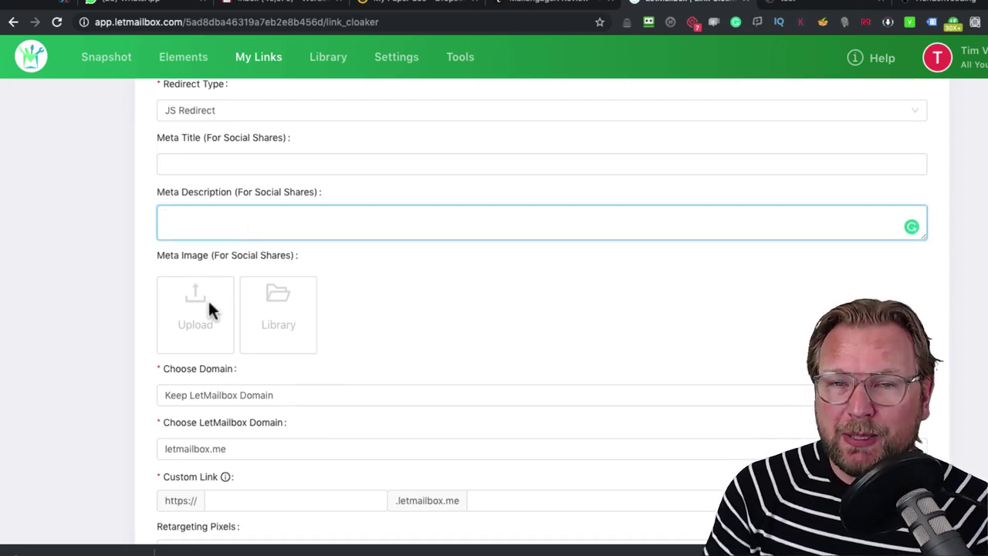
scroll(167, 329, down, 2)
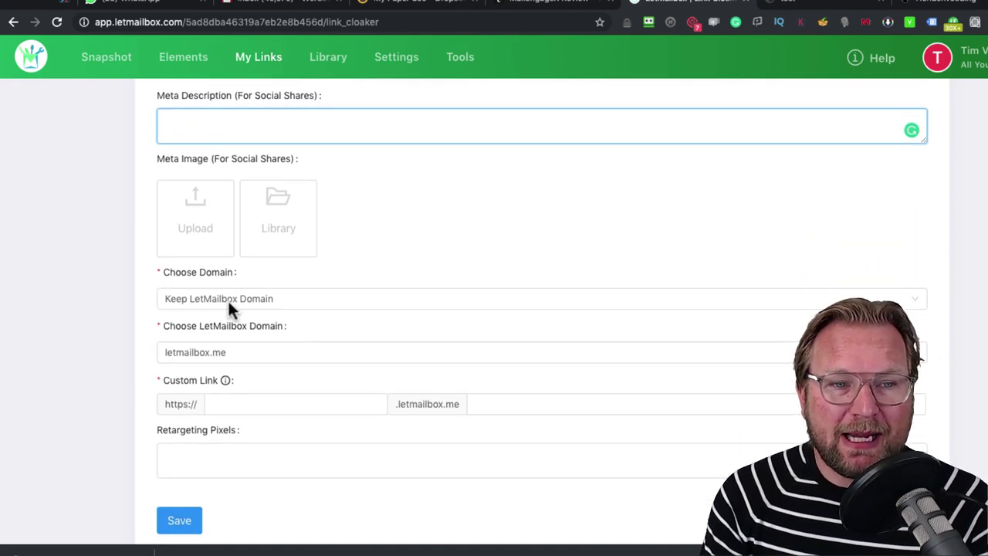
click(239, 300)
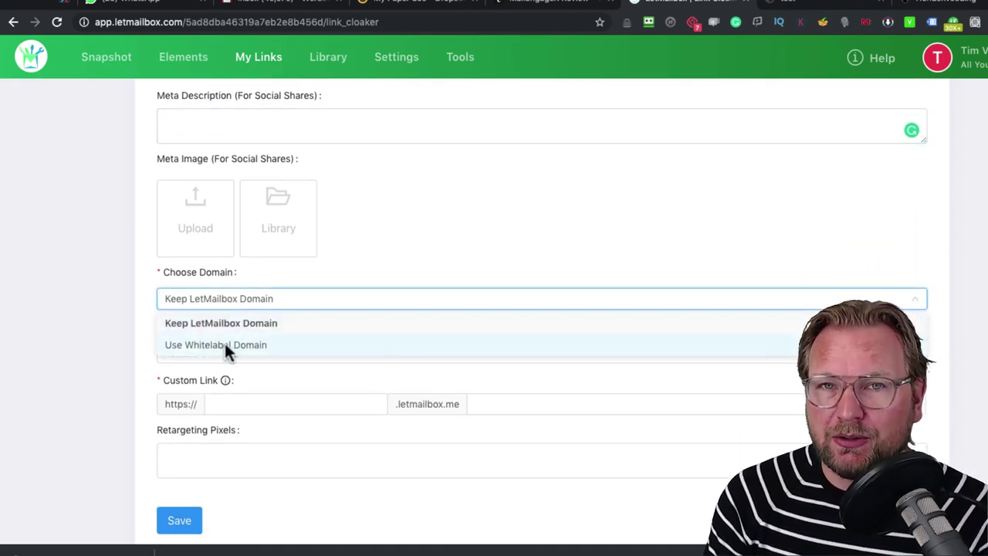
click(70, 242)
- Enter 'food' as the custom link ending after .letmailbox.me, then go back to My Links
click(335, 305)
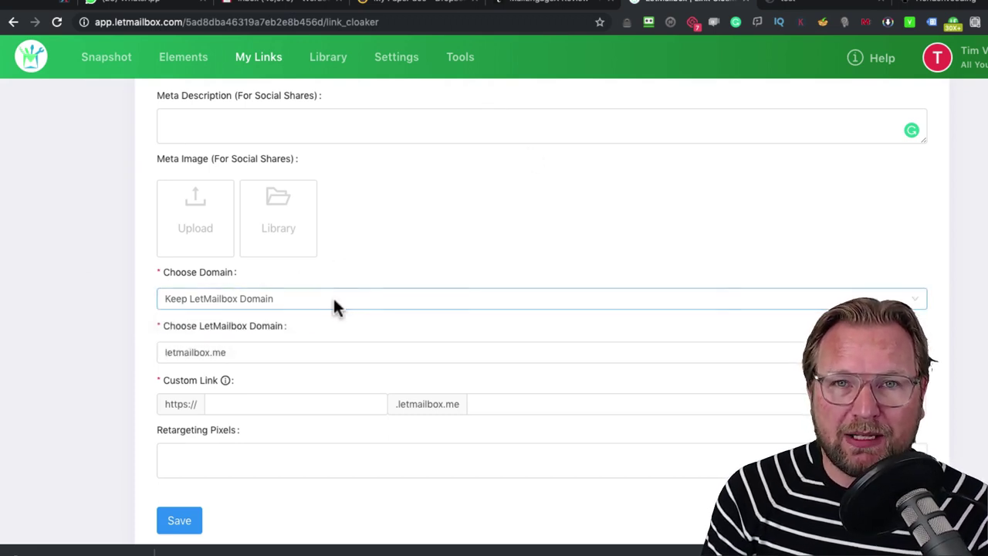
scroll(347, 302, down, 1)
scroll(336, 310, down, 2)
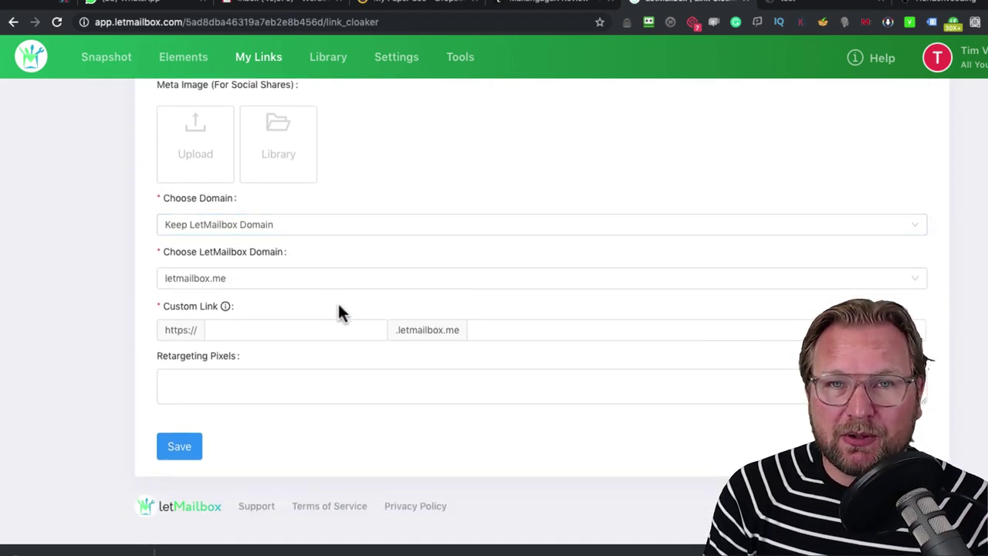
click(261, 331)
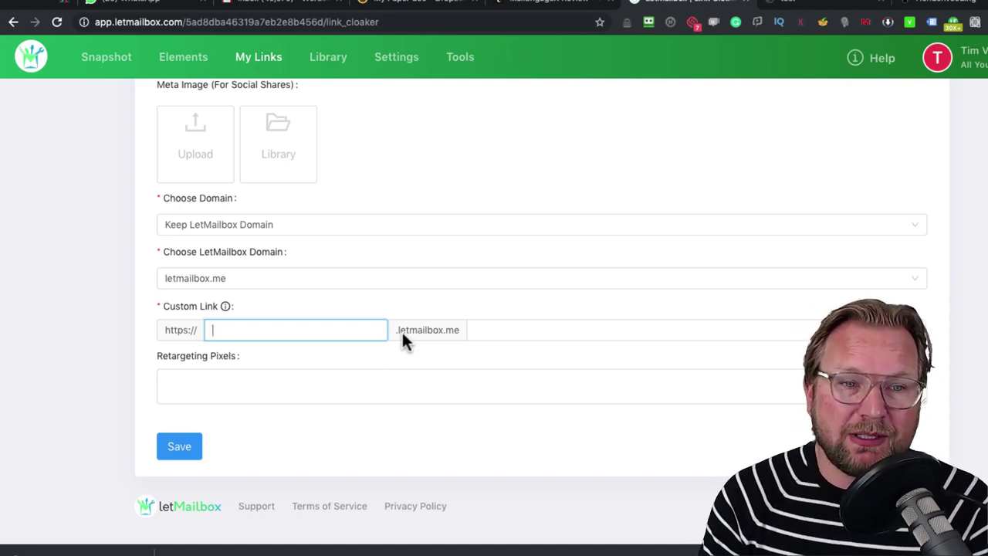
click(526, 332)
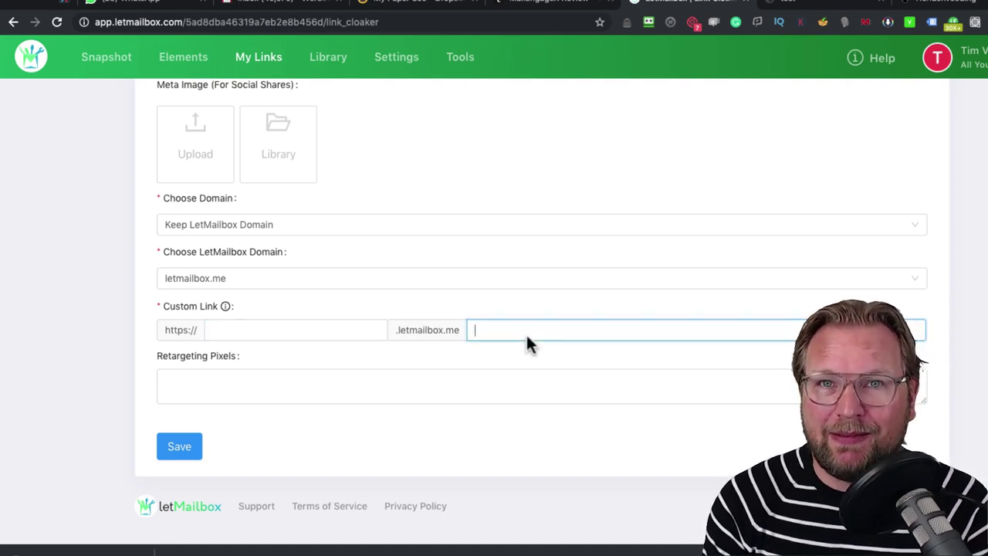
text(food)
click(207, 390)
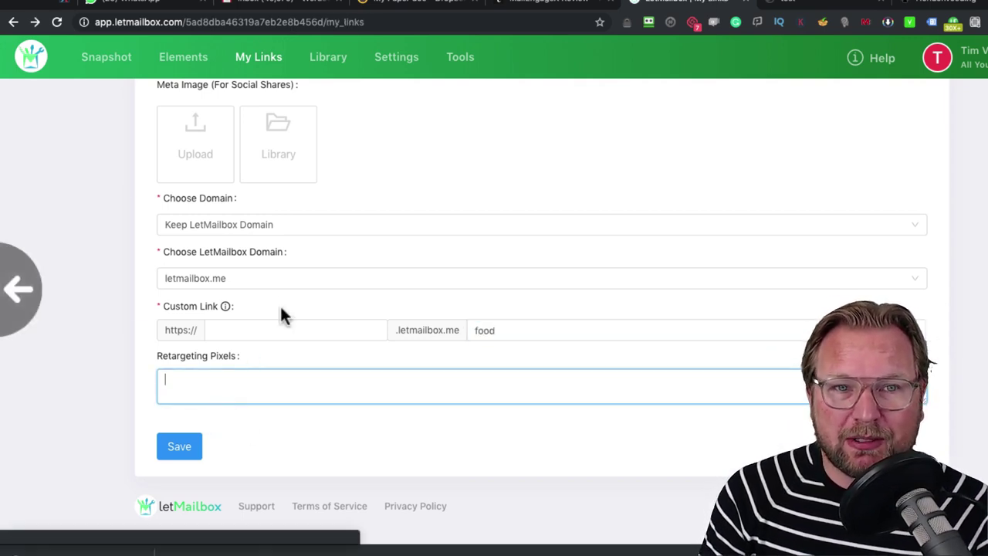
scroll(281, 307, left, 5)
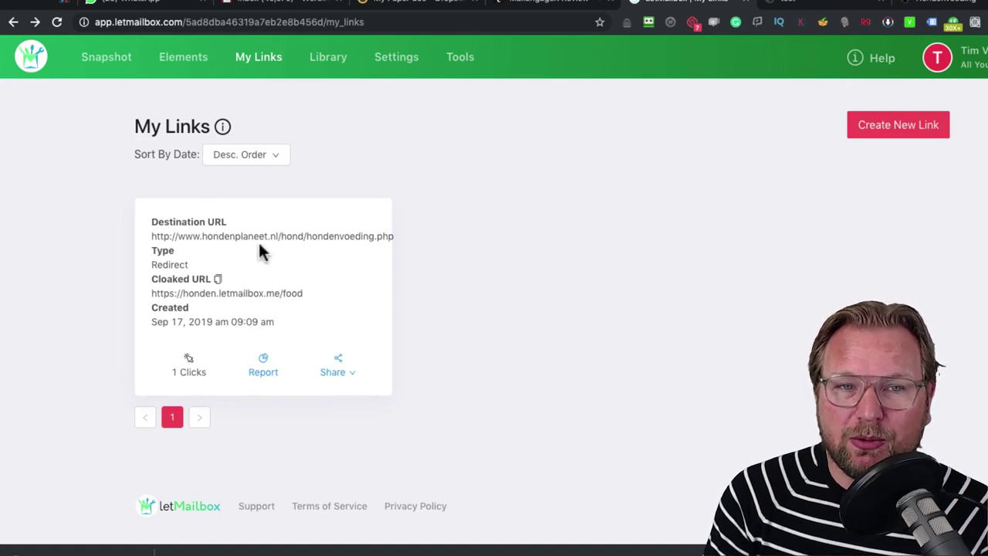
- Copy the honden.letmailbox.me/food cloaked URL and load it in a new browser tab
click(217, 278)
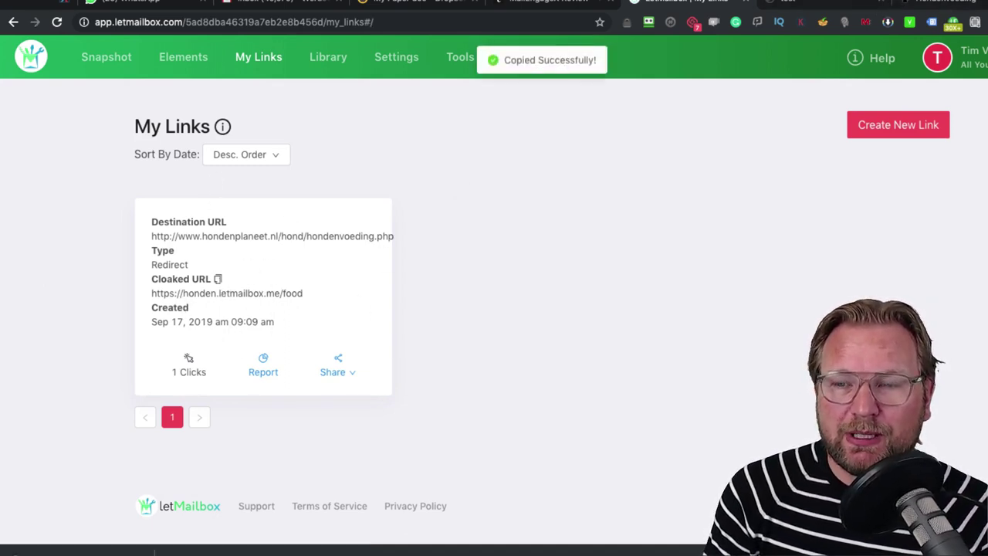
key(super+t)
key(super+v)
key(Return)
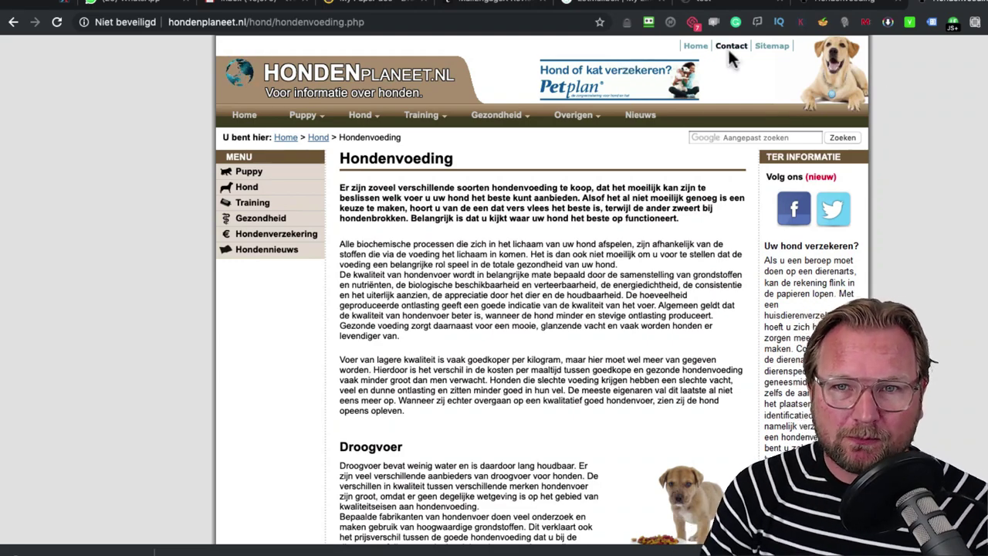
click(732, 5)
click(826, 5)
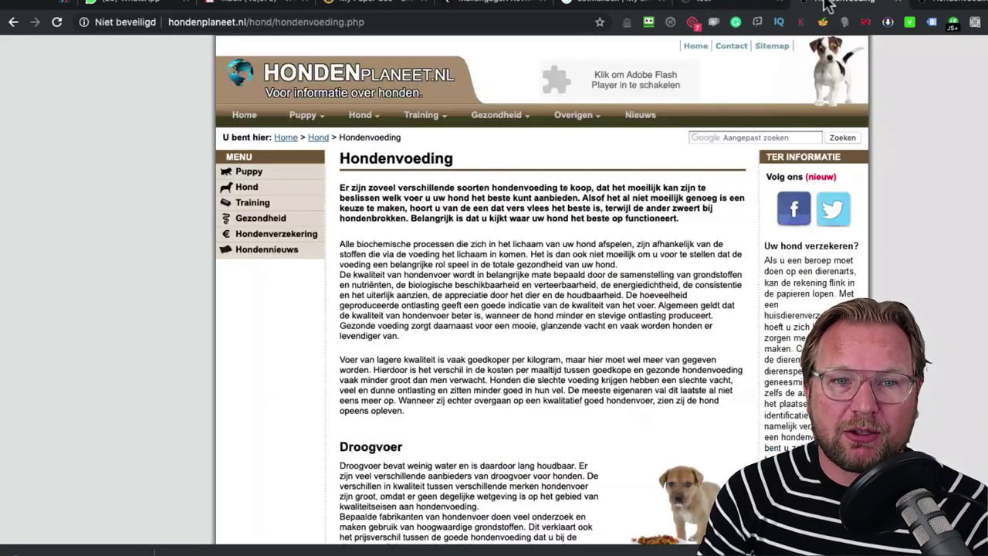
click(614, 5)
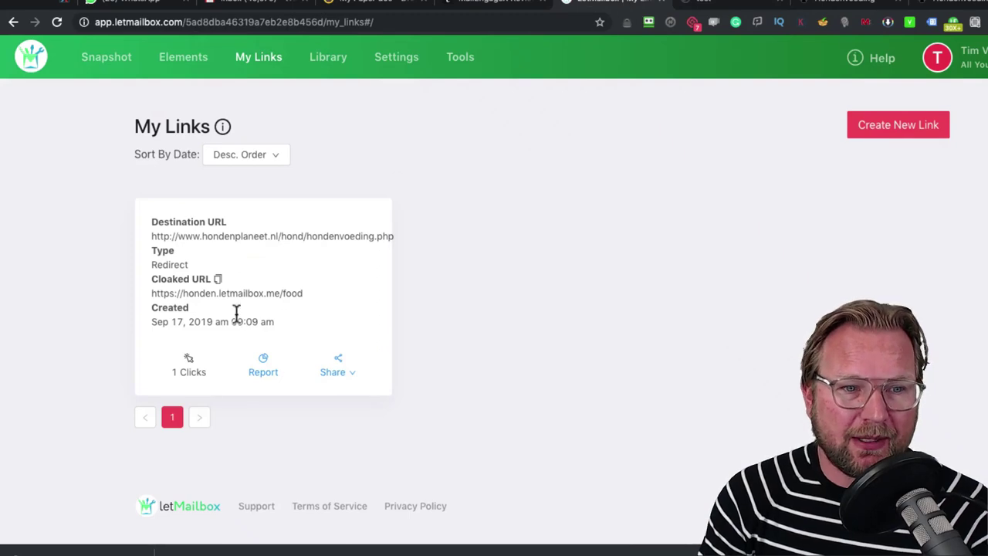
- Load the cloaked URL again in the hondenplaneet.nl tab to confirm the redirect, then highlight its Redirect type
triple_click(221, 292)
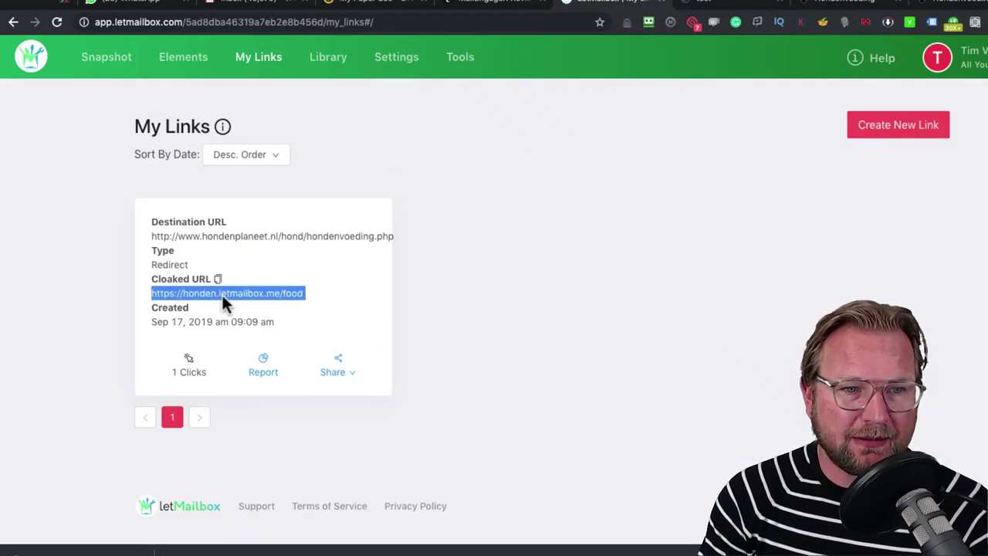
click(961, 9)
click(385, 20)
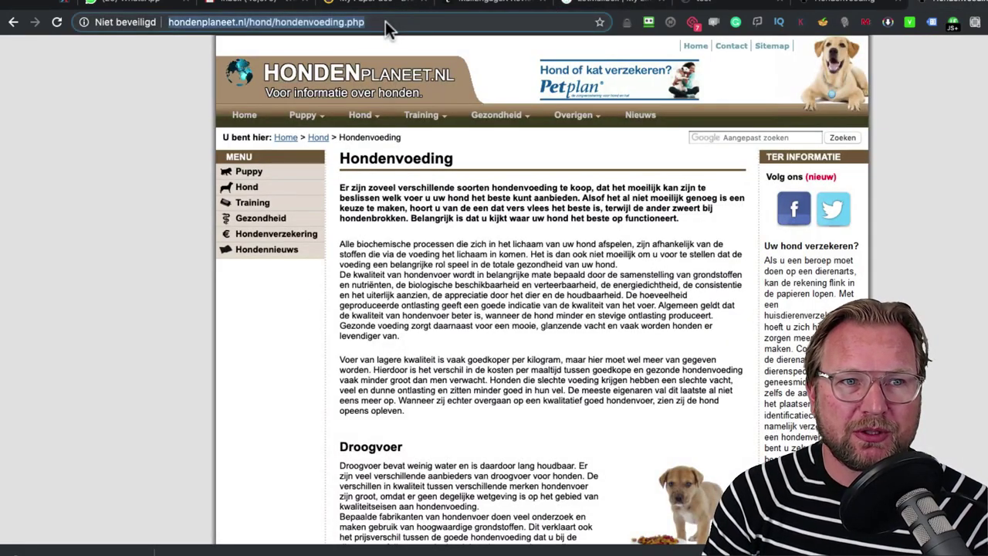
key(ctrl+v)
key(Return)
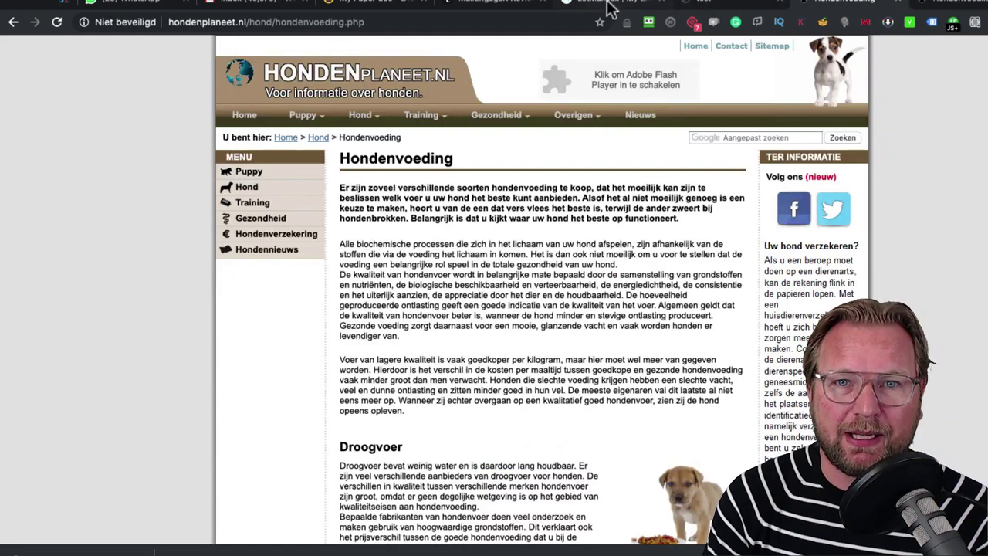
click(610, 9)
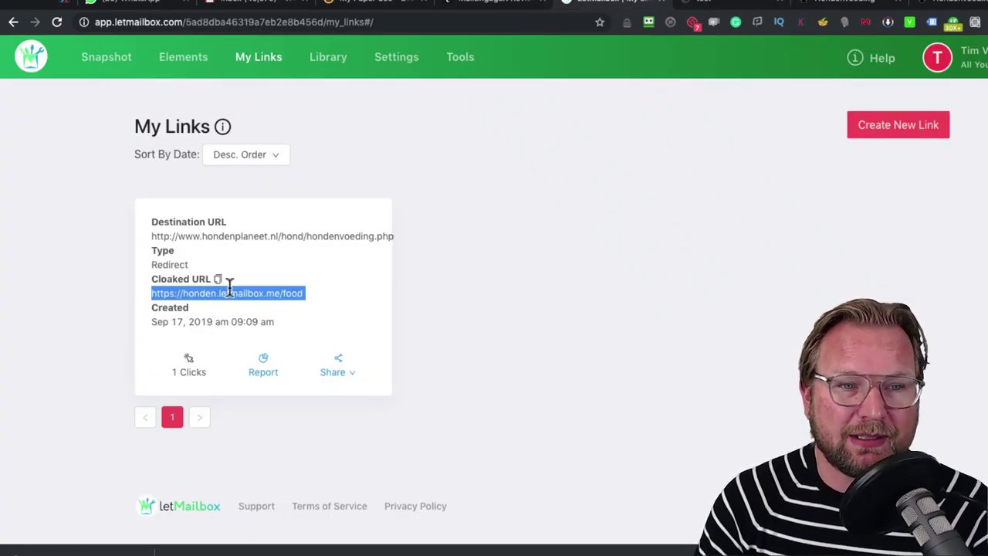
drag(210, 265, 143, 271)
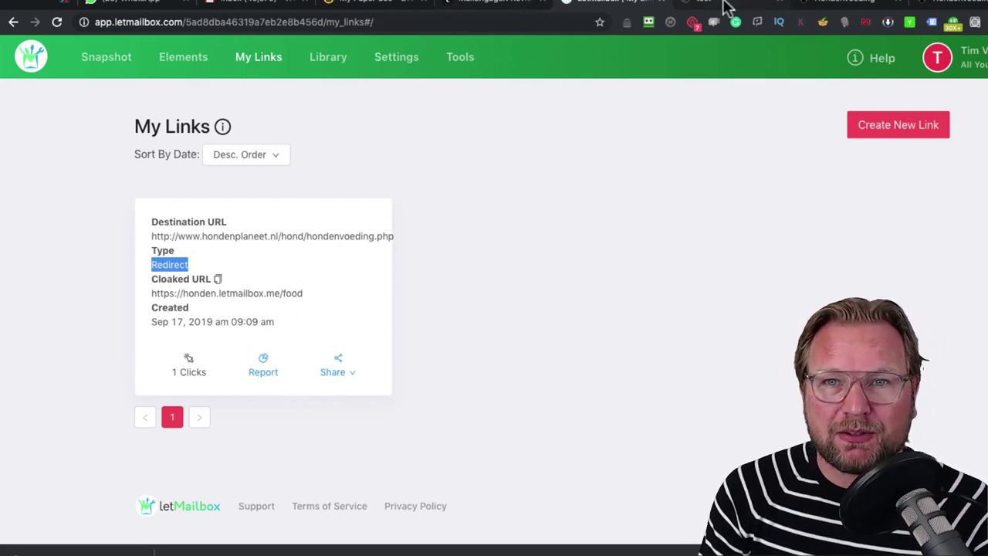
- On the MailEngageX review page, highlight the Conversio upsell and its $77 price
click(474, 6)
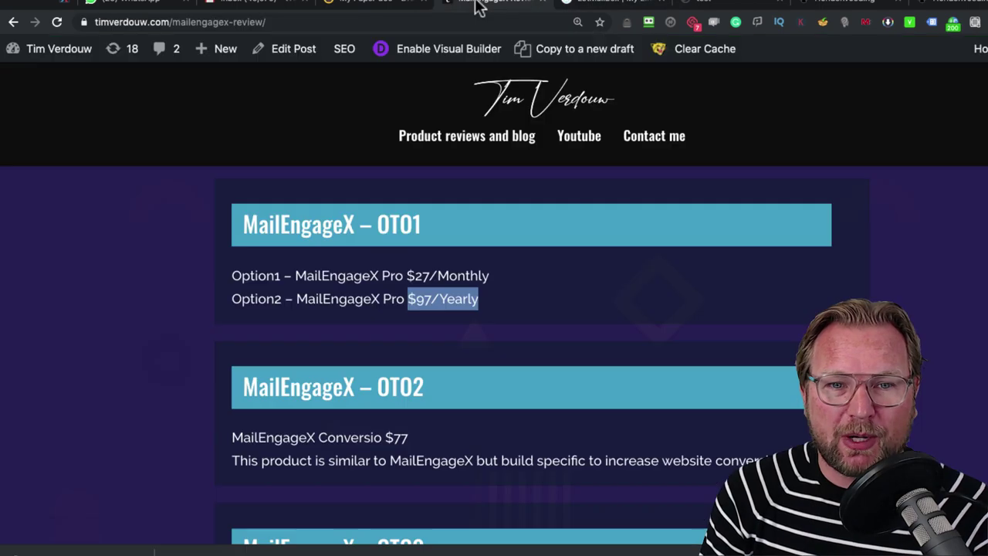
scroll(438, 334, down, 2)
click(489, 218)
drag(481, 246, 410, 258)
scroll(459, 290, down, 3)
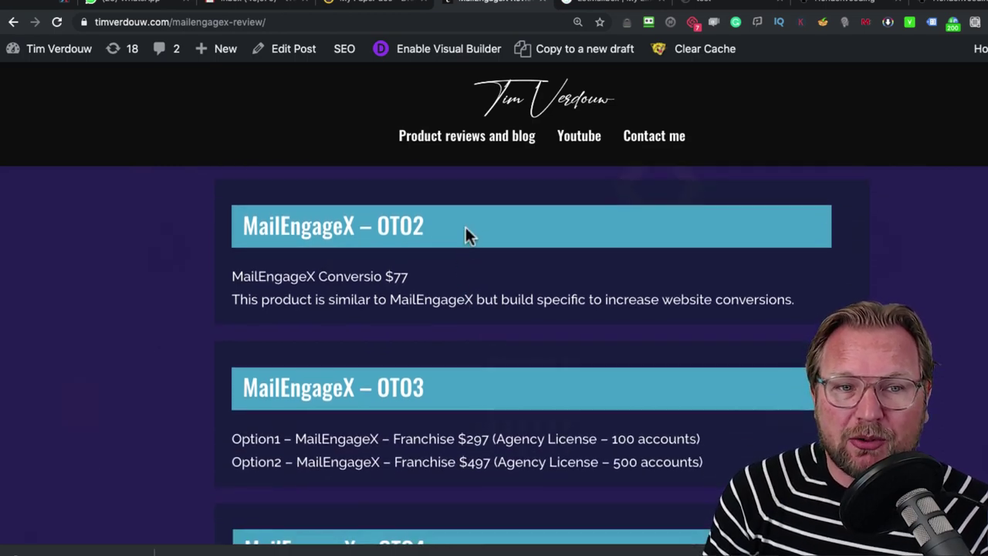
drag(419, 278, 231, 281)
click(418, 283)
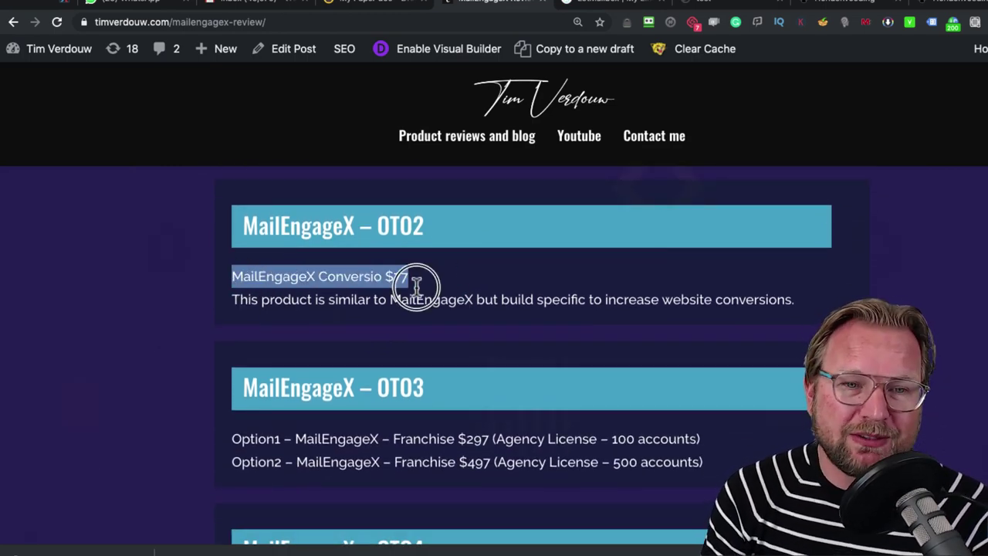
scroll(417, 285, down, 1)
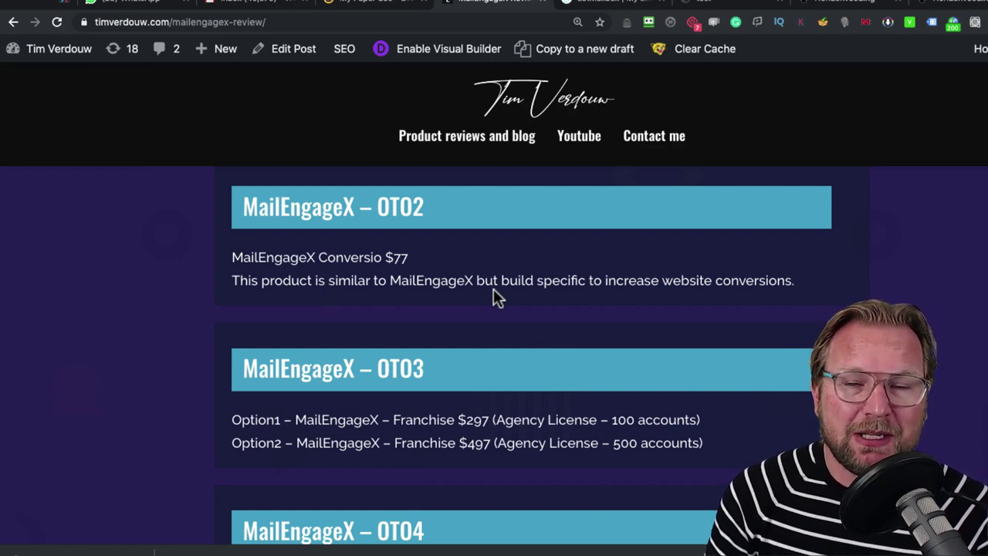
drag(661, 284, 369, 291)
click(413, 259)
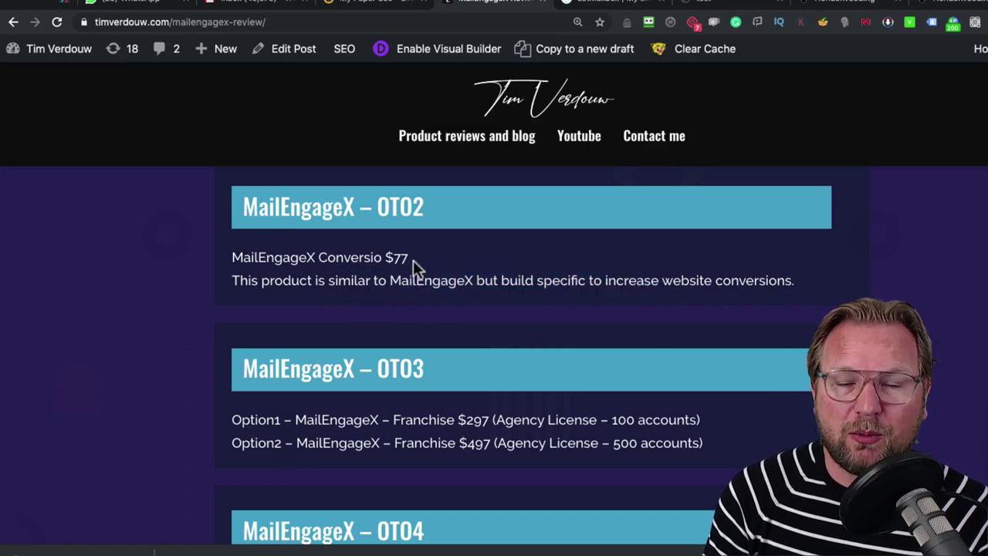
drag(426, 263, 369, 259)
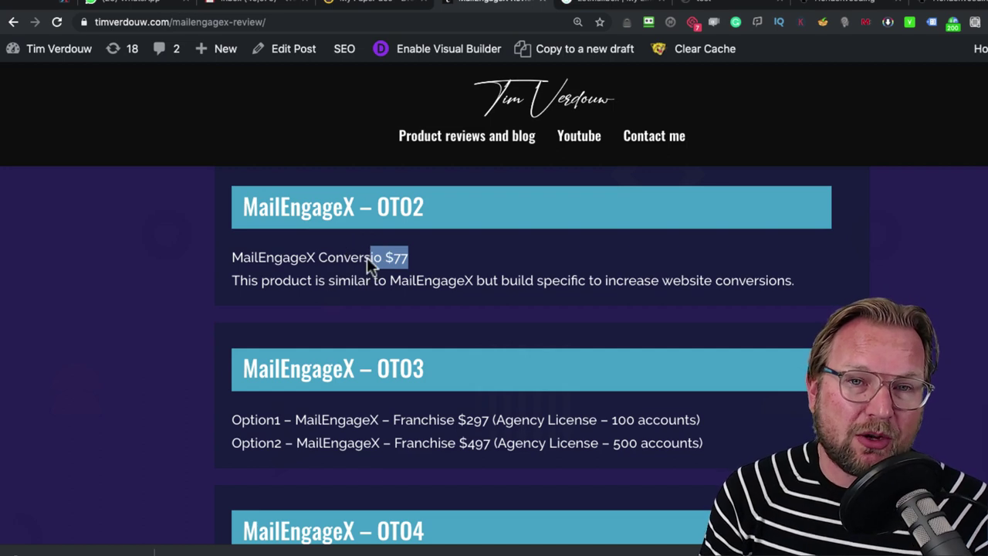
- Highlight the $297 Franchise offer's 100-account and 500-account limits, then the $47 Email Writing Playbook
scroll(451, 294, down, 3)
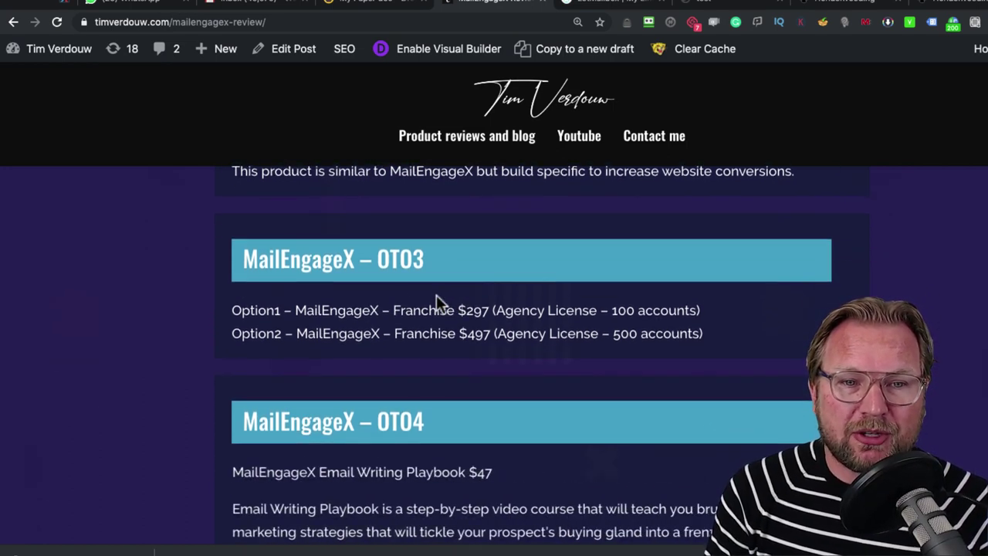
scroll(425, 295, down, 1)
drag(421, 258, 509, 263)
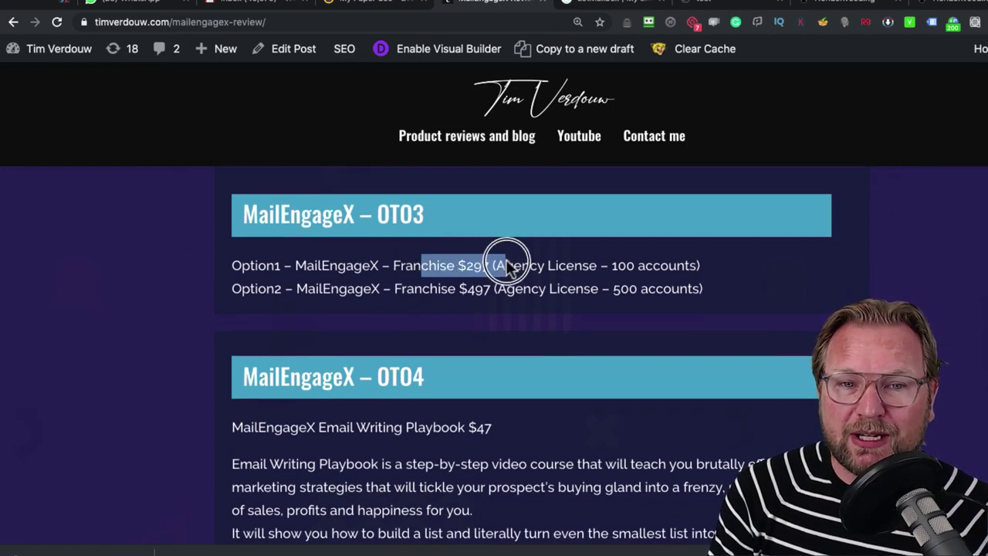
click(568, 266)
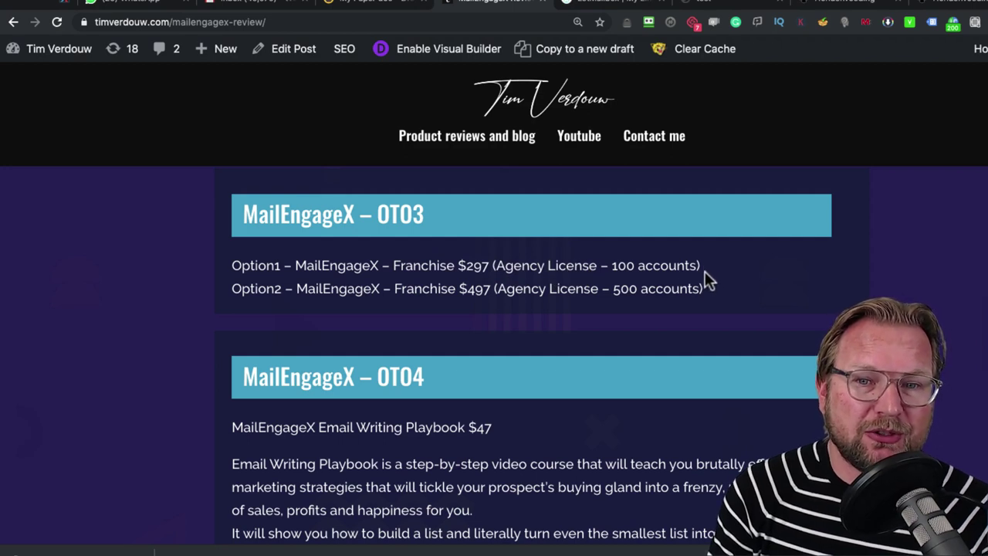
drag(705, 267, 499, 265)
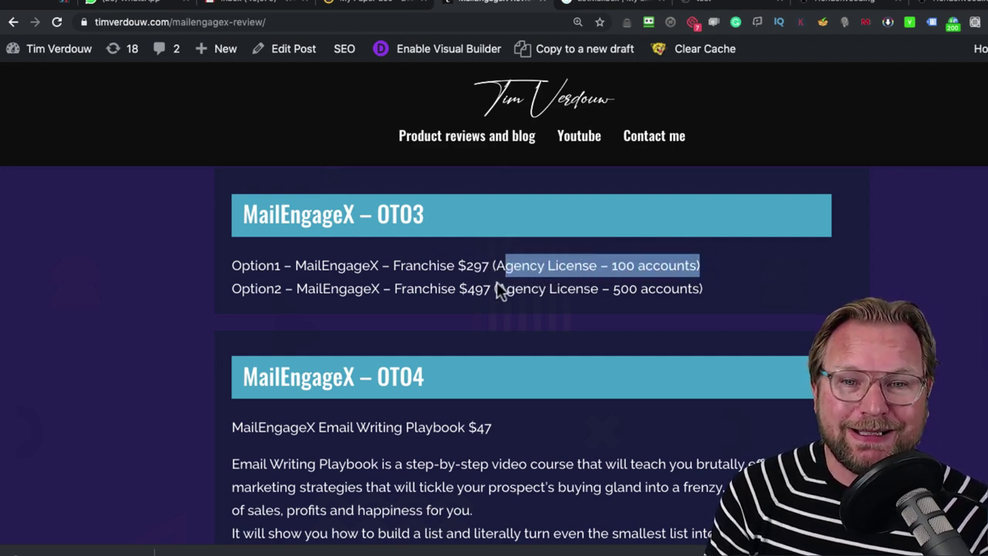
drag(649, 289, 604, 287)
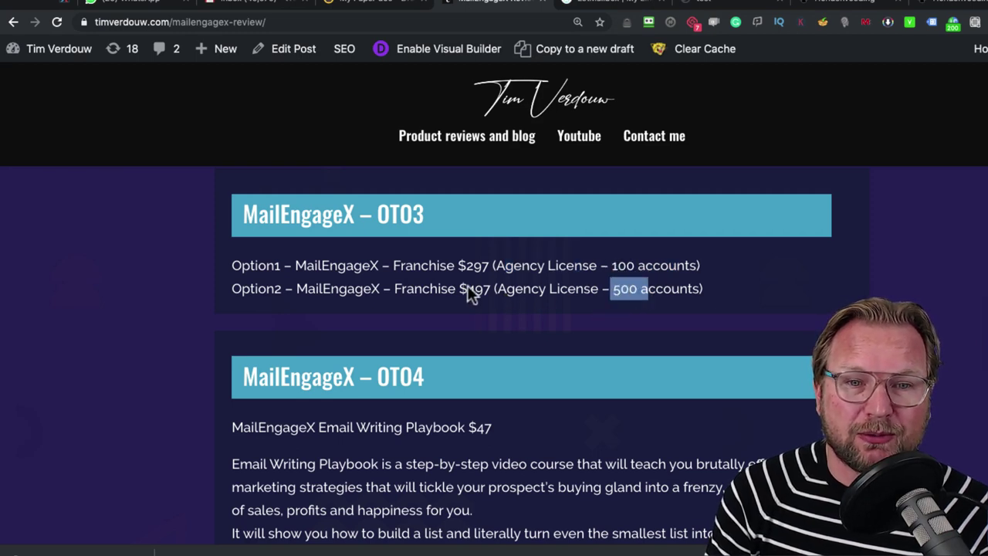
scroll(477, 302, down, 3)
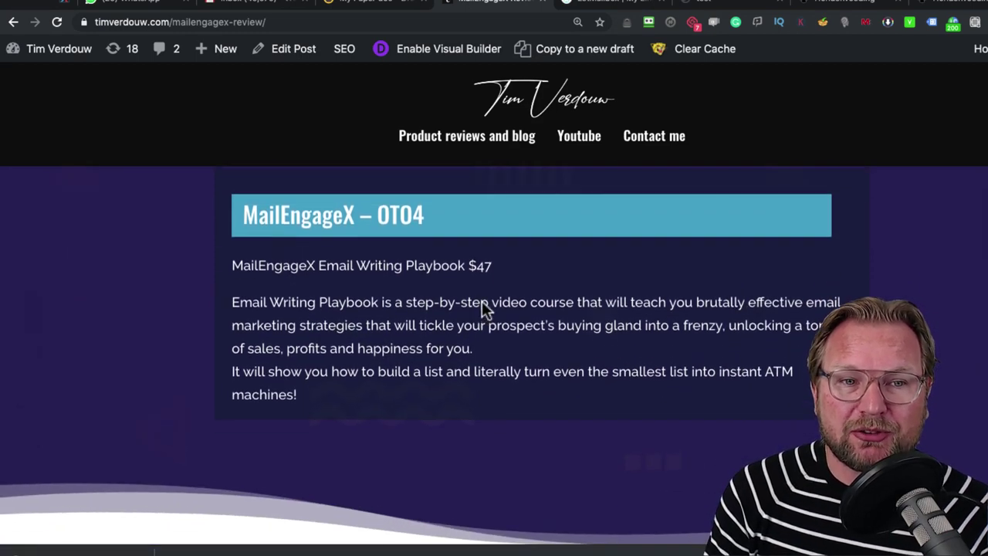
drag(315, 265, 531, 278)
click(525, 281)
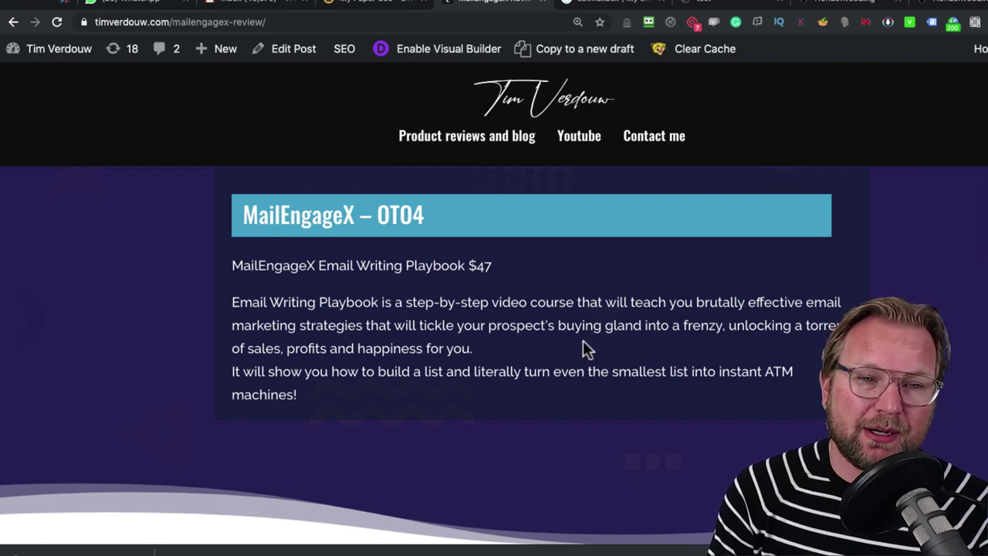
drag(466, 266, 494, 269)
- Scroll past the Fill In The Blank Email Templates bonus to Bonus 3: Email Script Software
scroll(491, 261, down, 8)
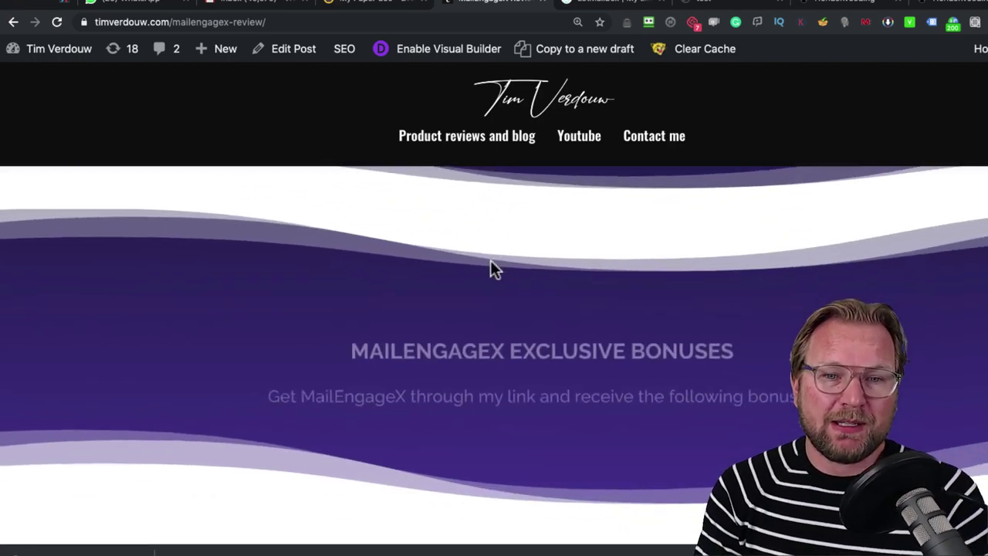
scroll(491, 260, down, 5)
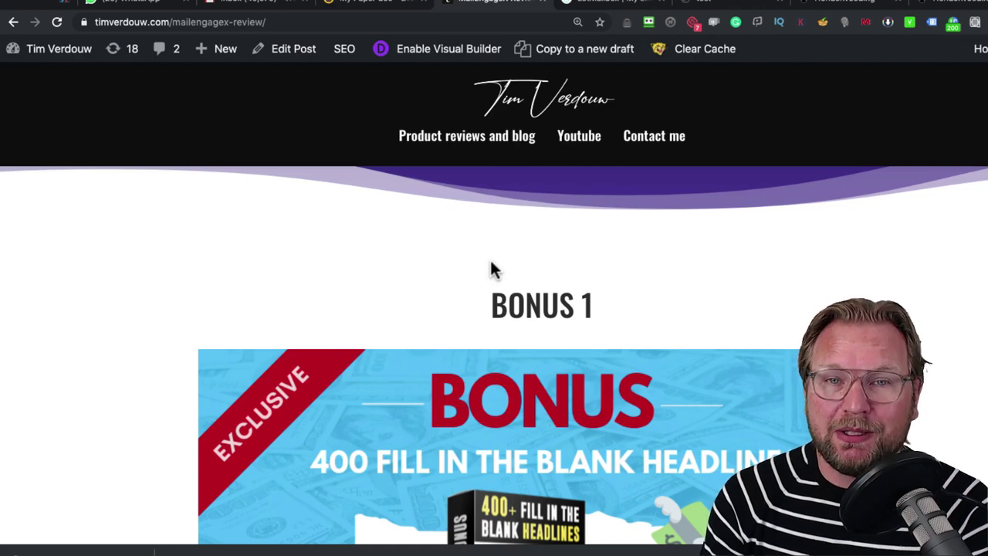
scroll(495, 269, down, 5)
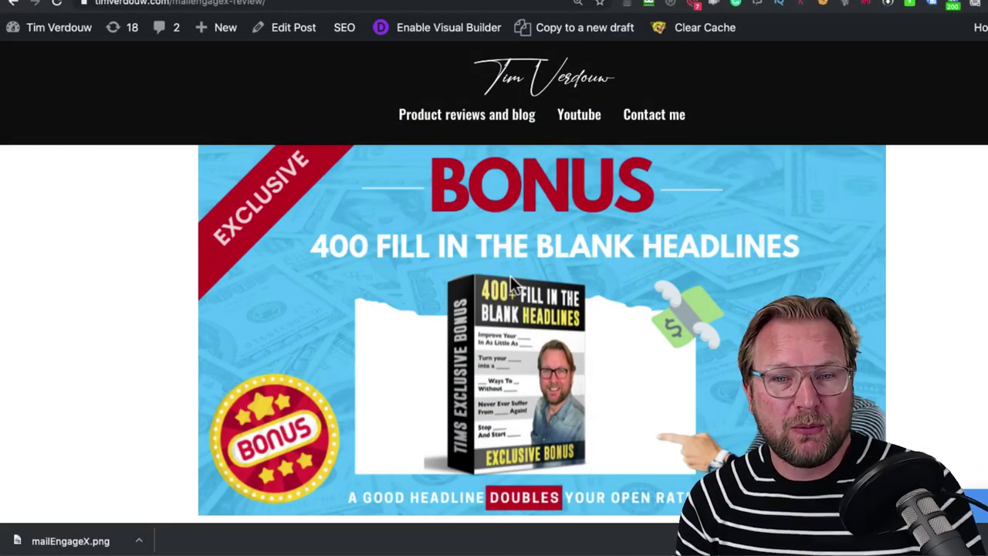
scroll(513, 290, down, 2)
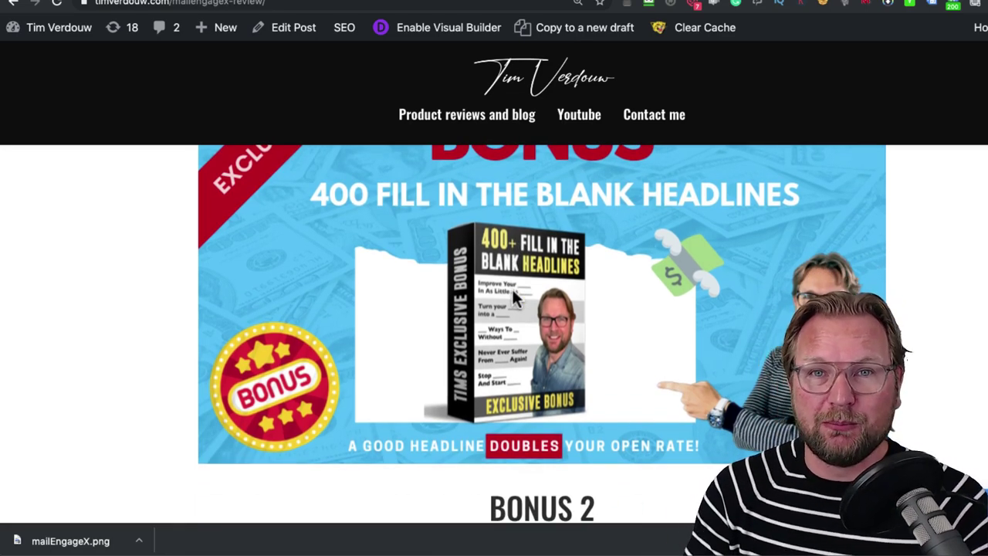
scroll(512, 293, down, 10)
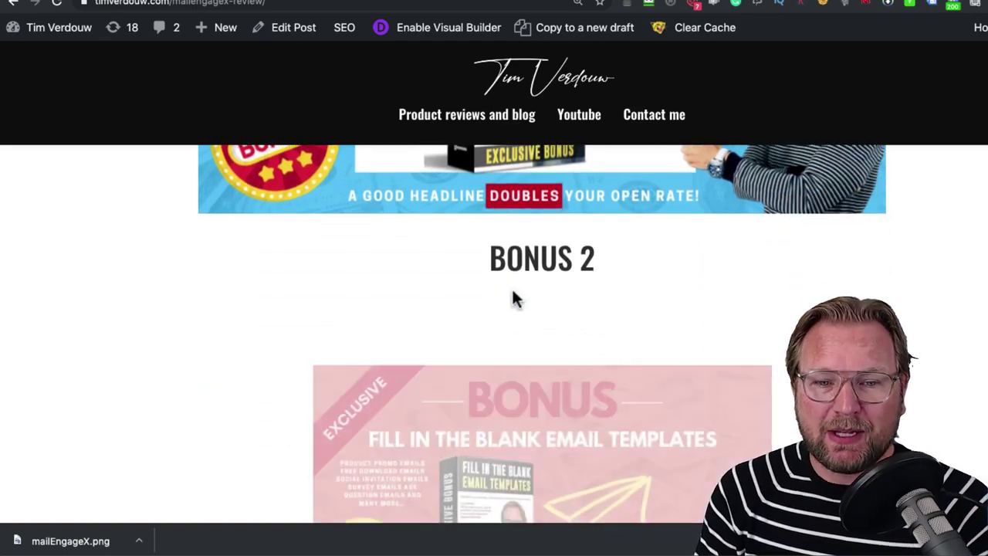
scroll(516, 298, down, 1)
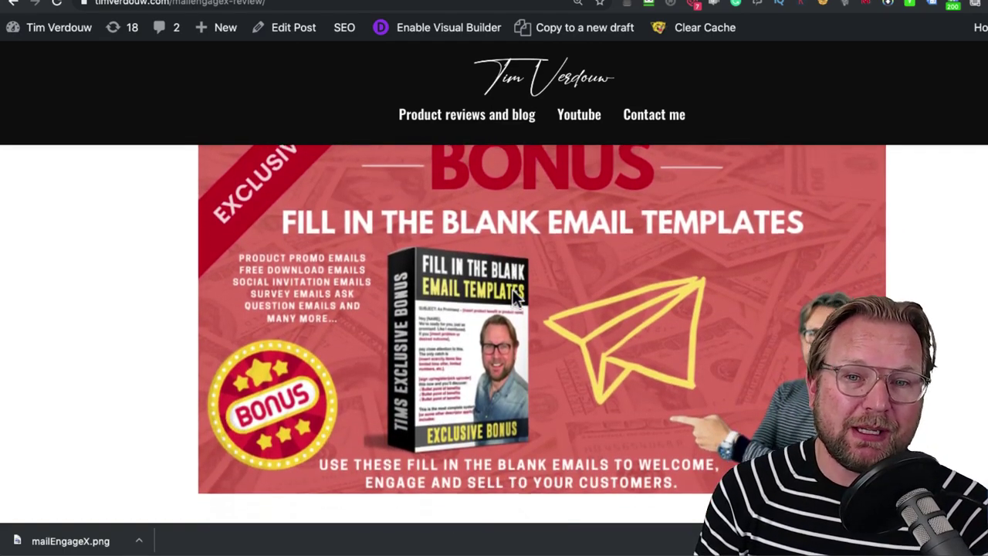
scroll(514, 296, up, 1)
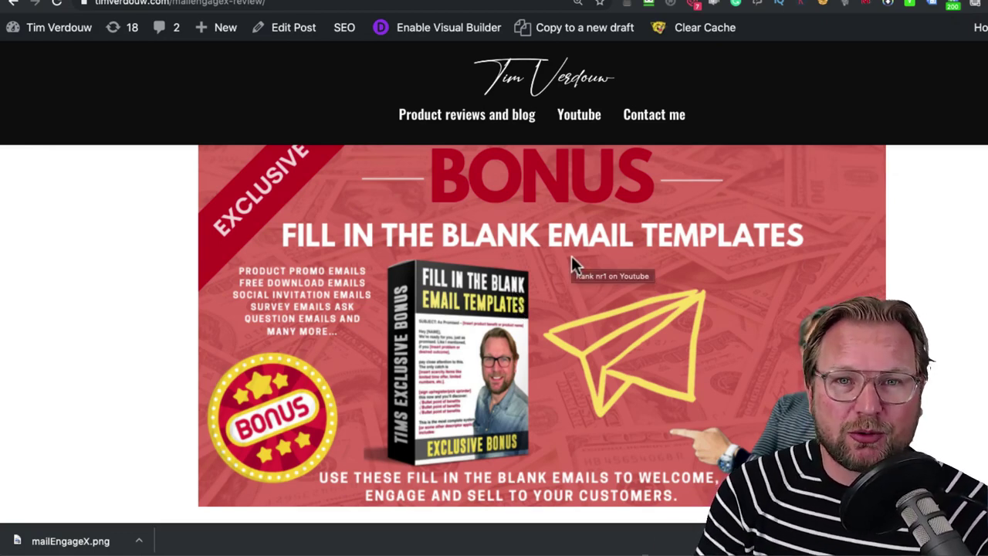
scroll(571, 262, down, 1)
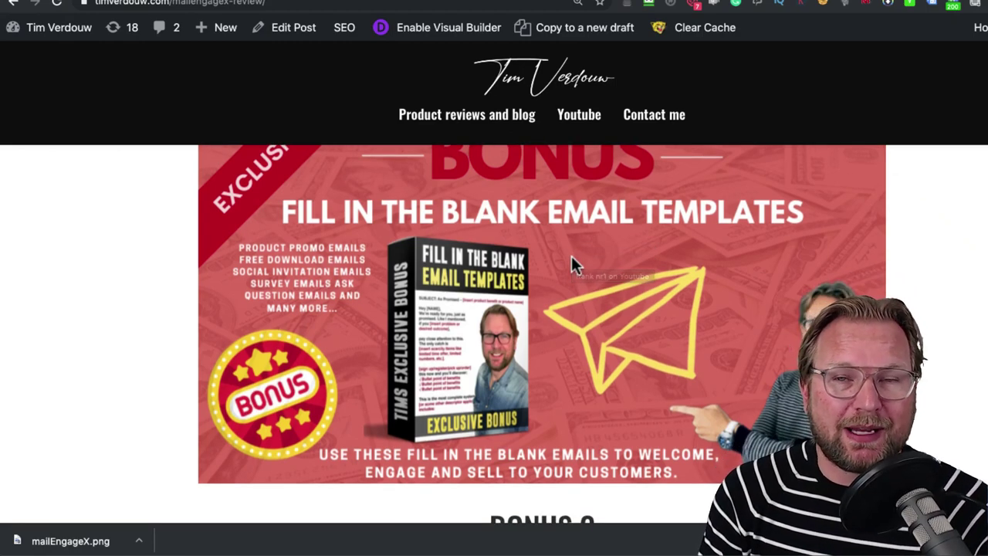
scroll(571, 263, down, 3)
- Scroll past the Email Script Software bonus to the green 160 Day Follow Up Email Series banner
scroll(572, 263, down, 5)
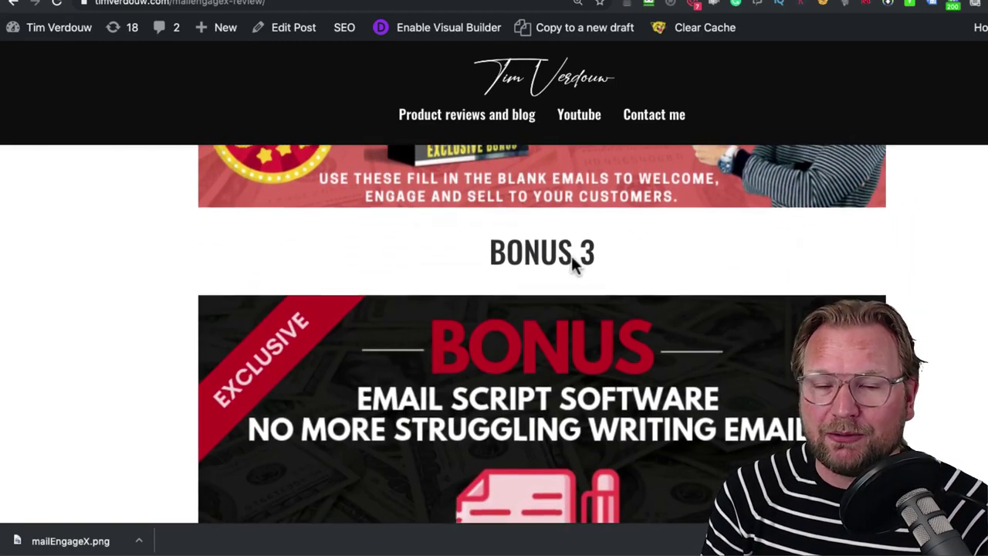
scroll(571, 256, down, 2)
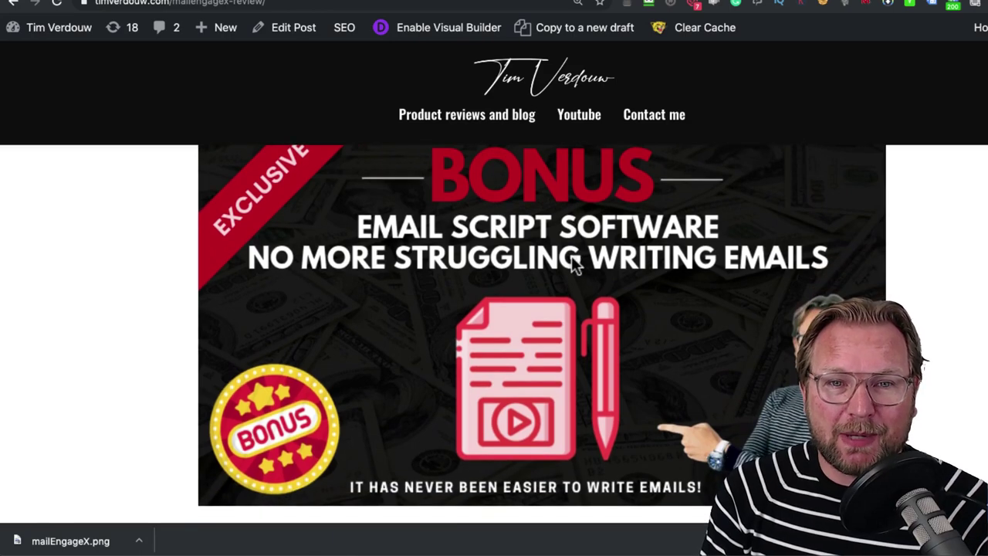
scroll(571, 256, up, 1)
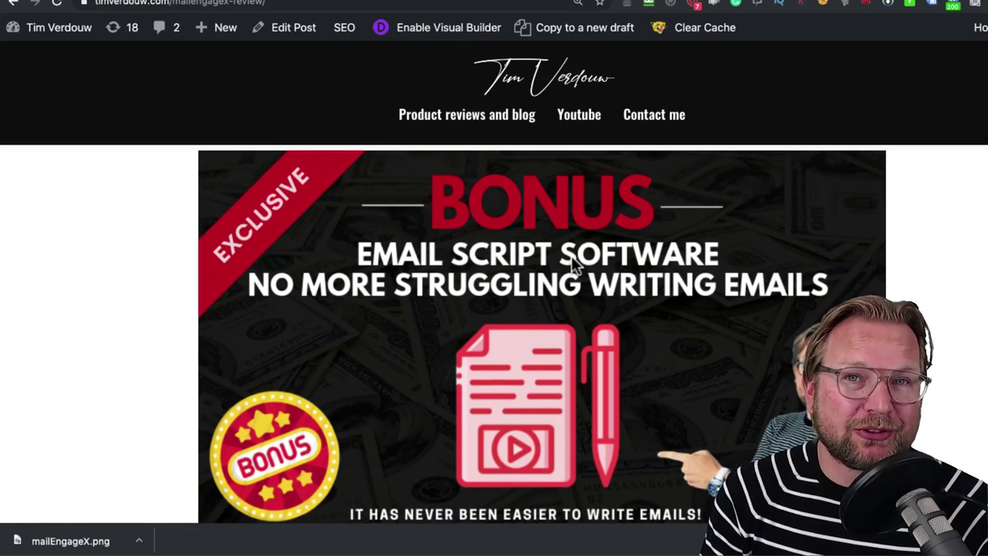
scroll(571, 255, down, 1)
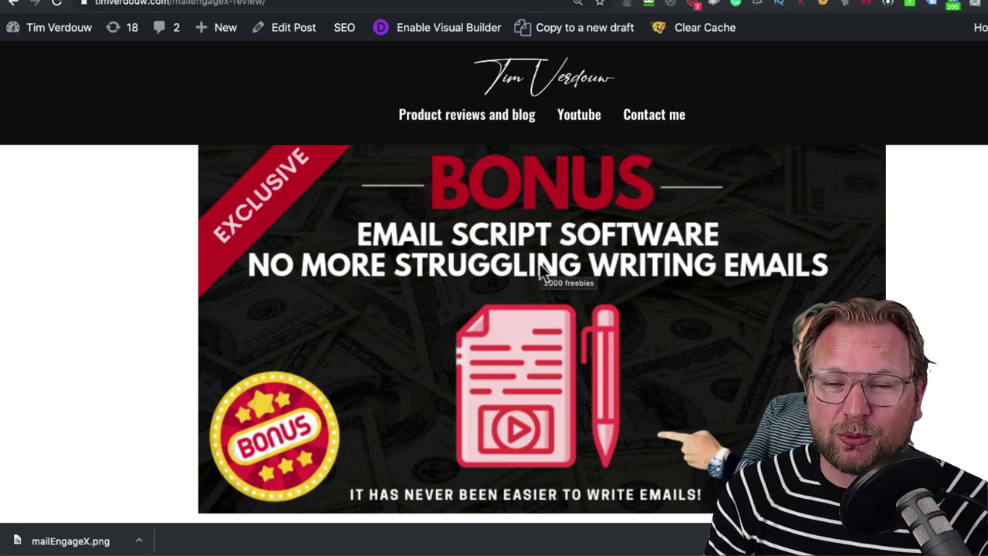
scroll(542, 269, down, 1)
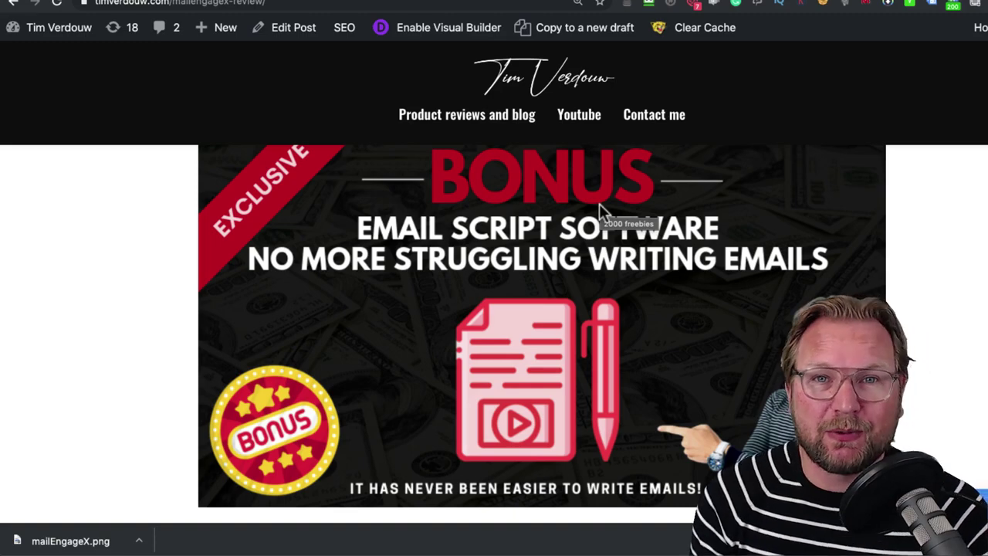
scroll(595, 207, down, 6)
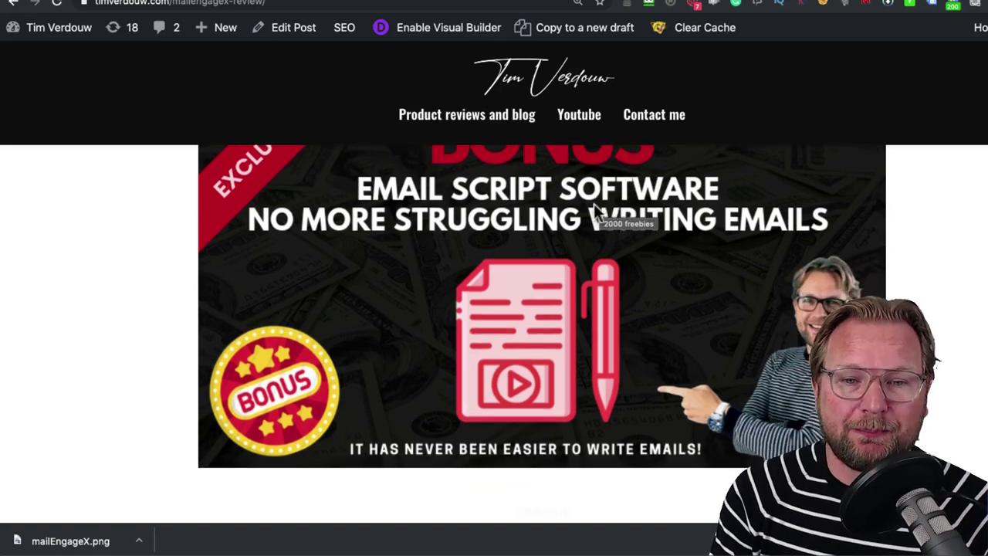
scroll(594, 203, down, 1)
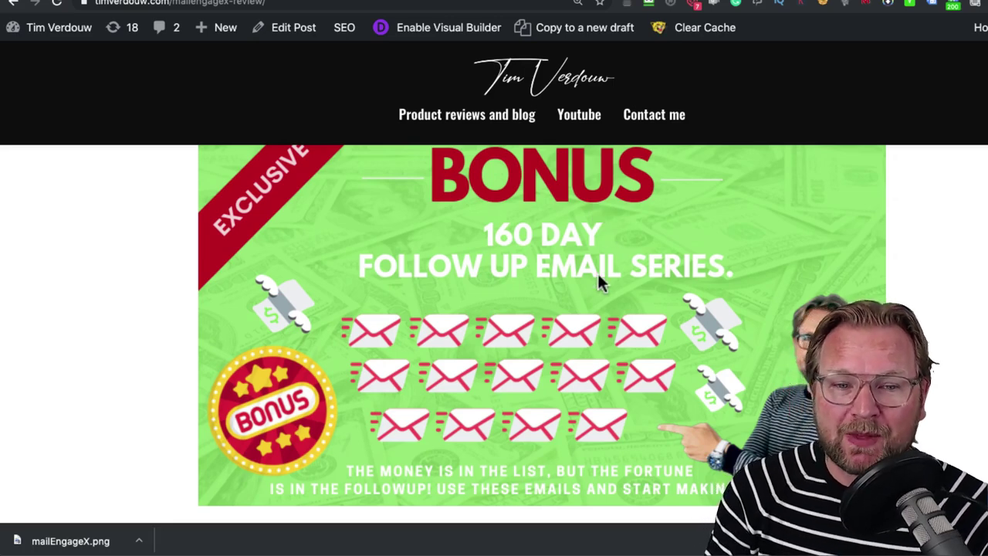
scroll(598, 274, down, 1)
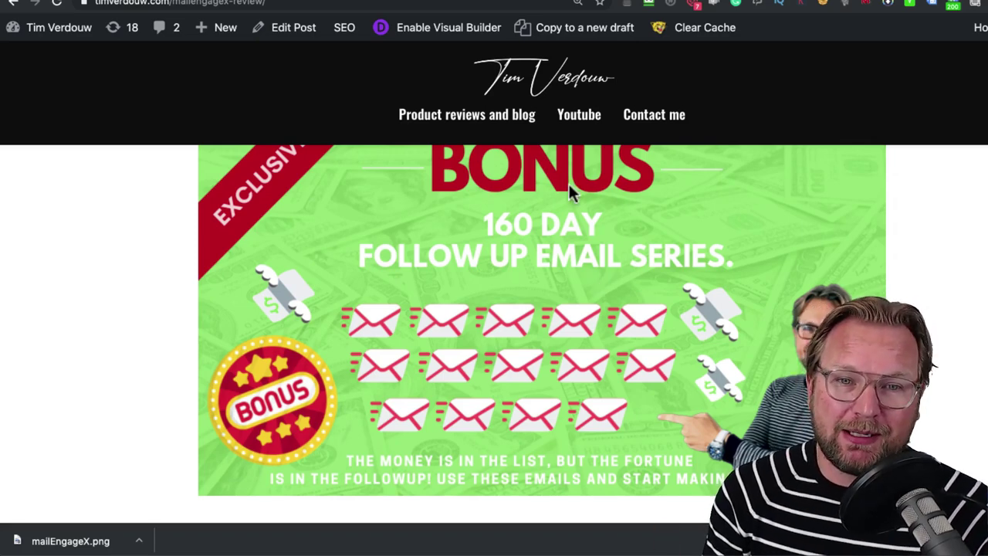
- Scroll down through the freebies bonus to the BONUS 5 offer
scroll(534, 225, up, 1)
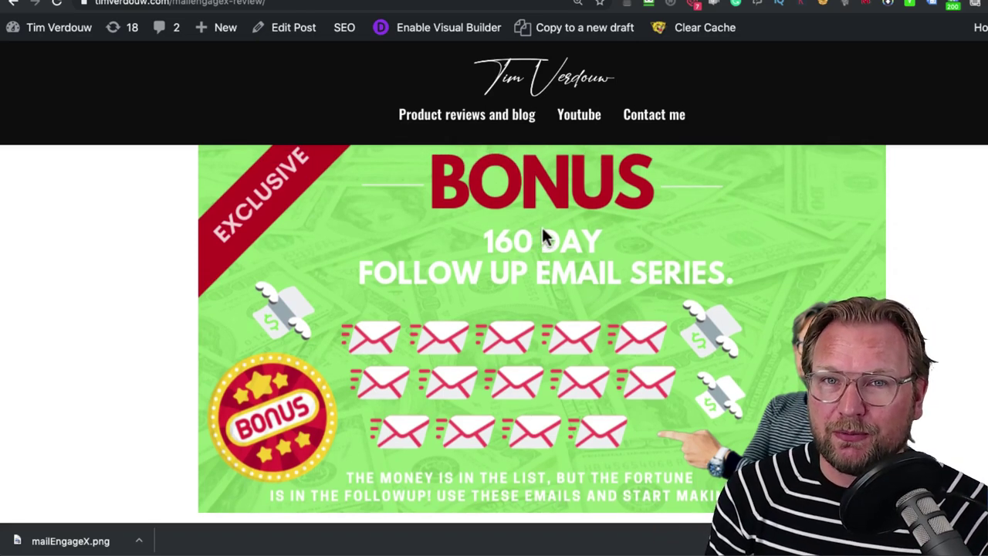
scroll(546, 263, down, 3)
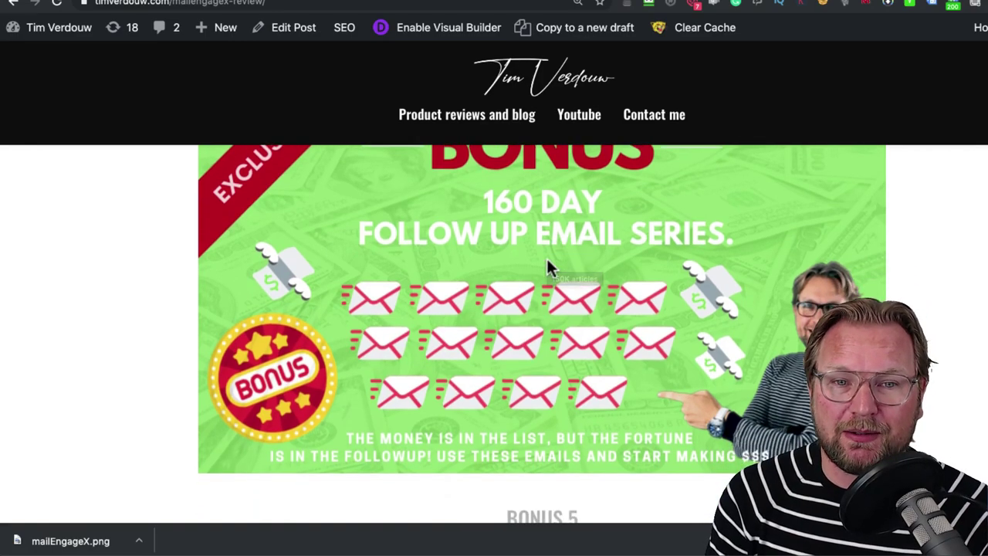
scroll(546, 262, down, 3)
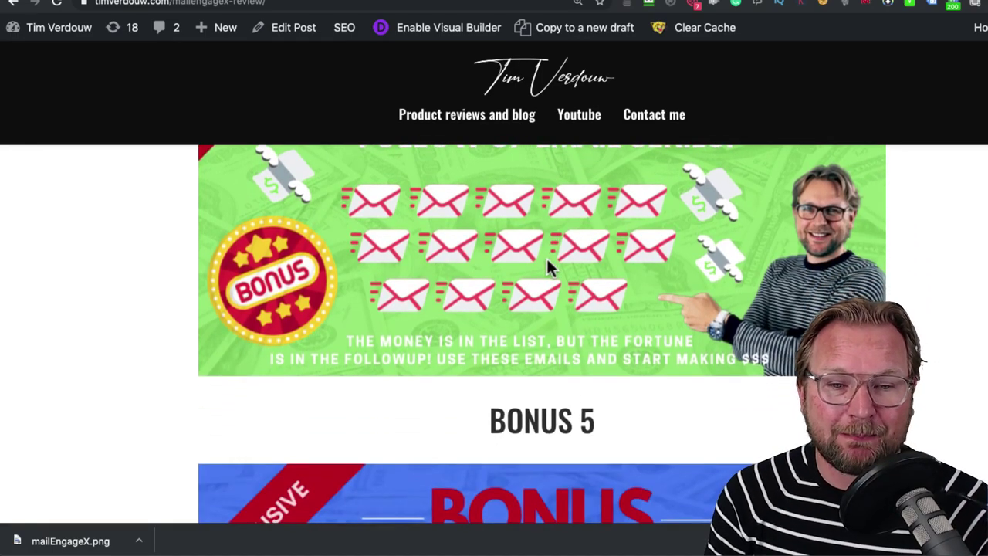
scroll(546, 262, down, 5)
scroll(547, 262, down, 2)
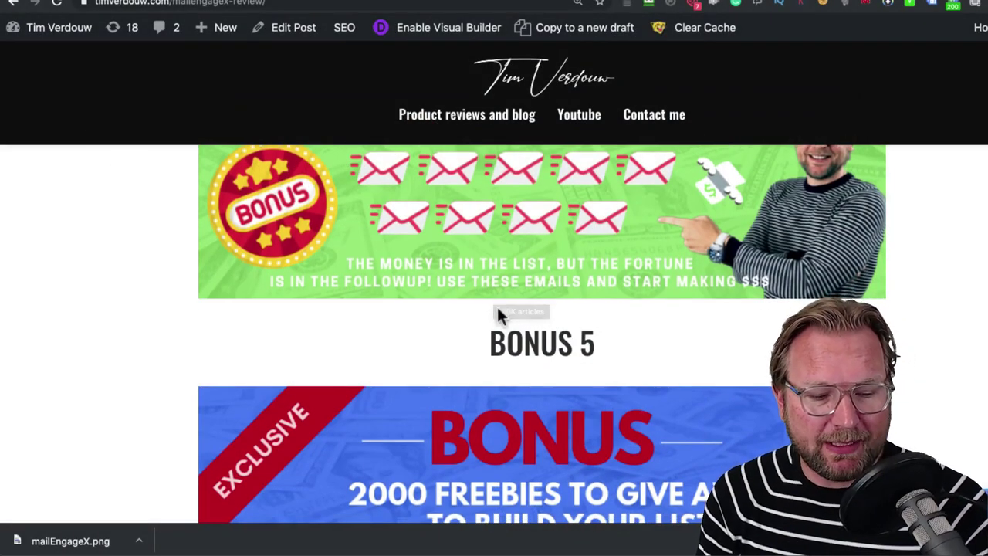
scroll(495, 314, down, 3)
- Continue to the BONUS 6 heading and its 10 Strategies To Build Your List image, briefly scrolling back to recap
scroll(598, 284, up, 6)
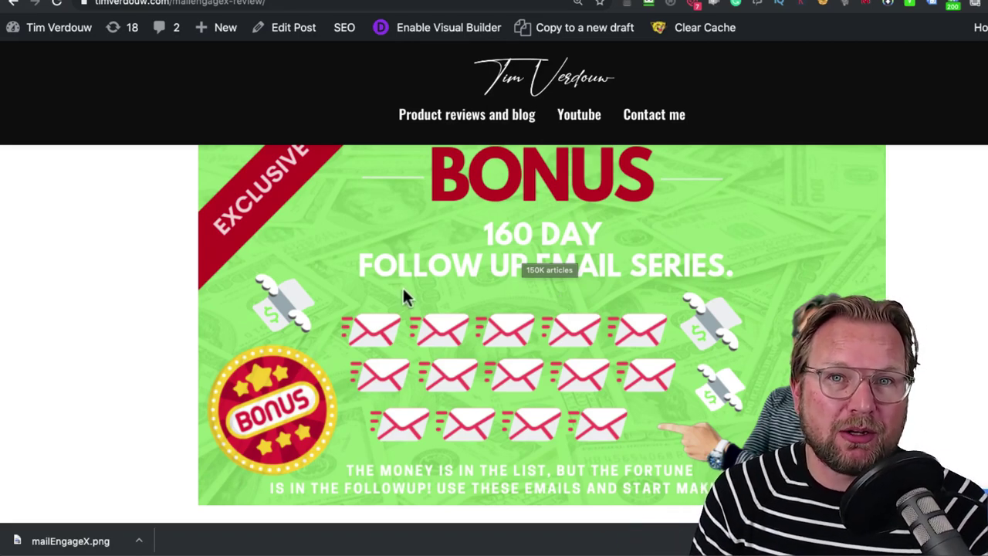
scroll(402, 296, down, 1)
scroll(403, 297, up, 1)
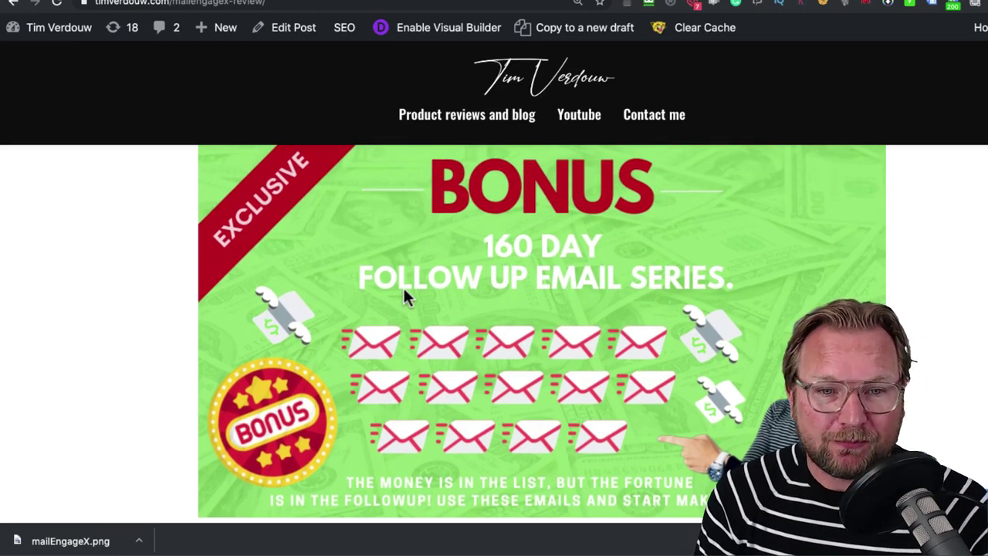
scroll(403, 297, down, 5)
scroll(403, 286, down, 8)
scroll(403, 288, down, 3)
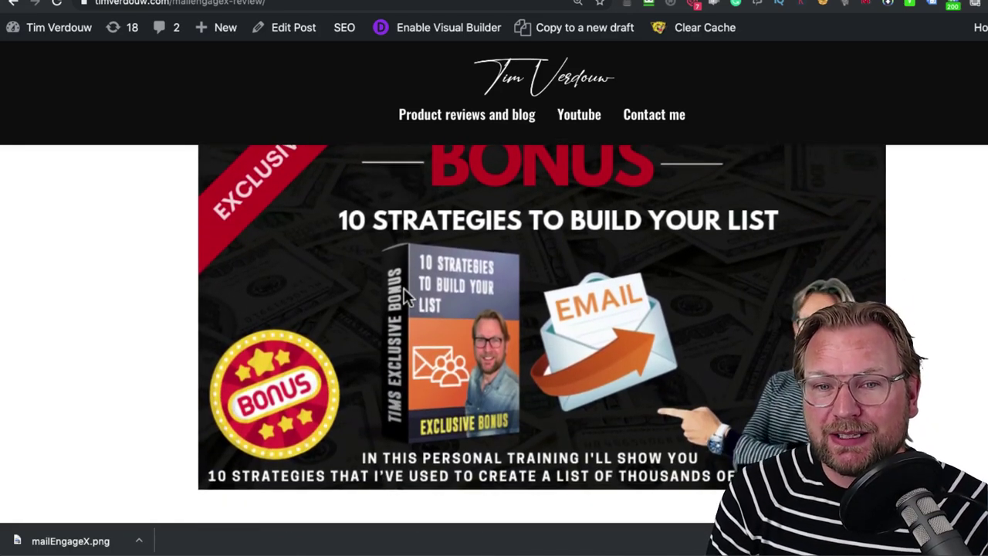
scroll(403, 288, up, 1)
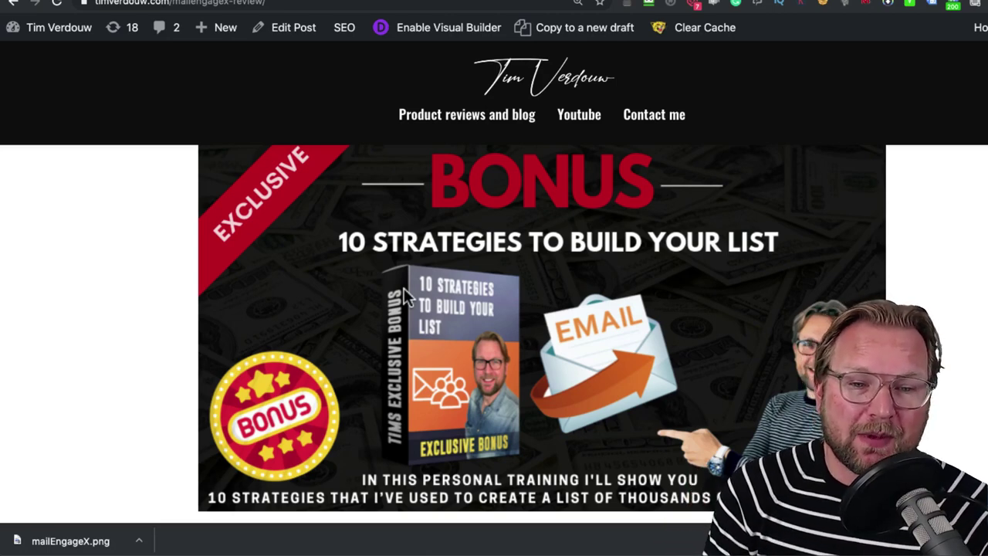
scroll(404, 288, down, 1)
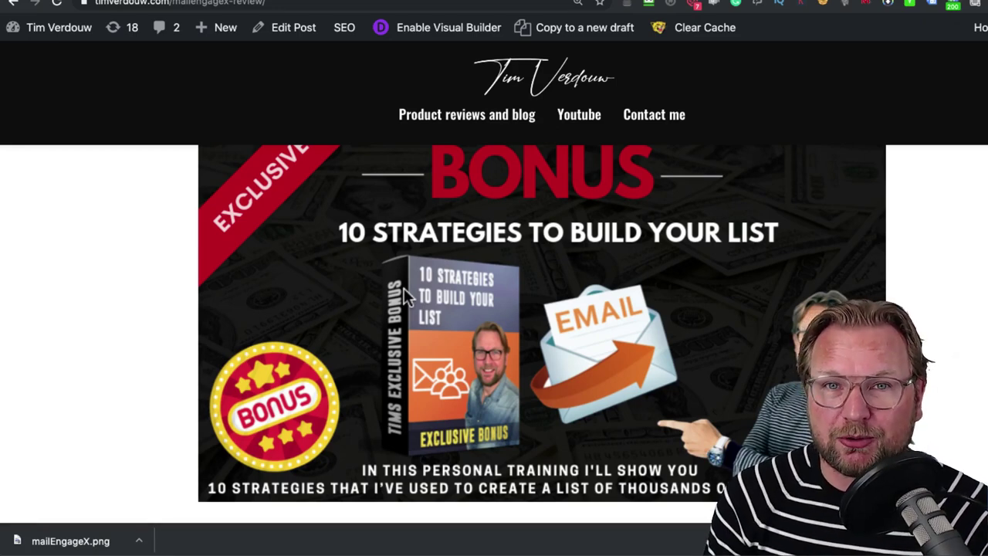
scroll(404, 288, up, 1)
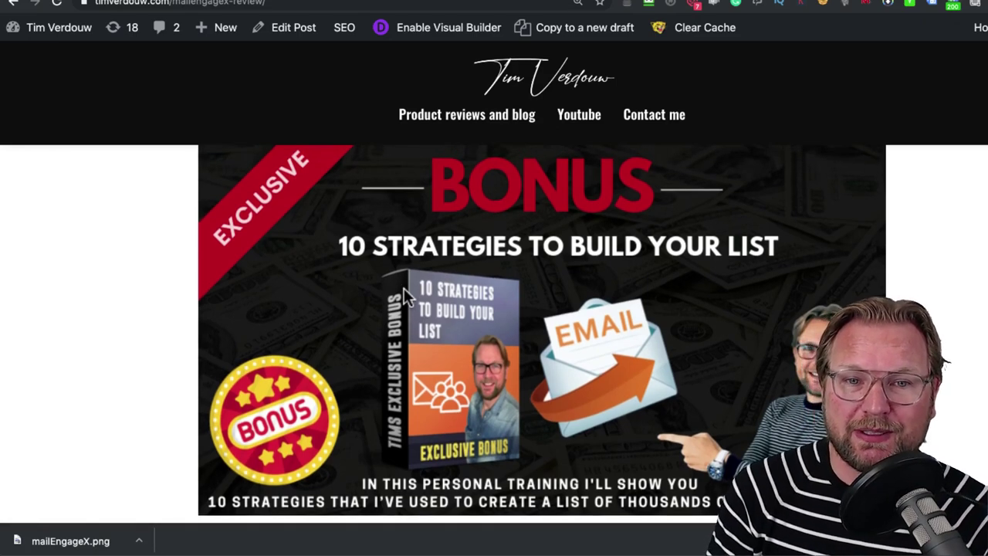
- Scroll to 'Buy one of the upgrades and also get' and the Re-engager plugin banner
scroll(508, 224, up, 2)
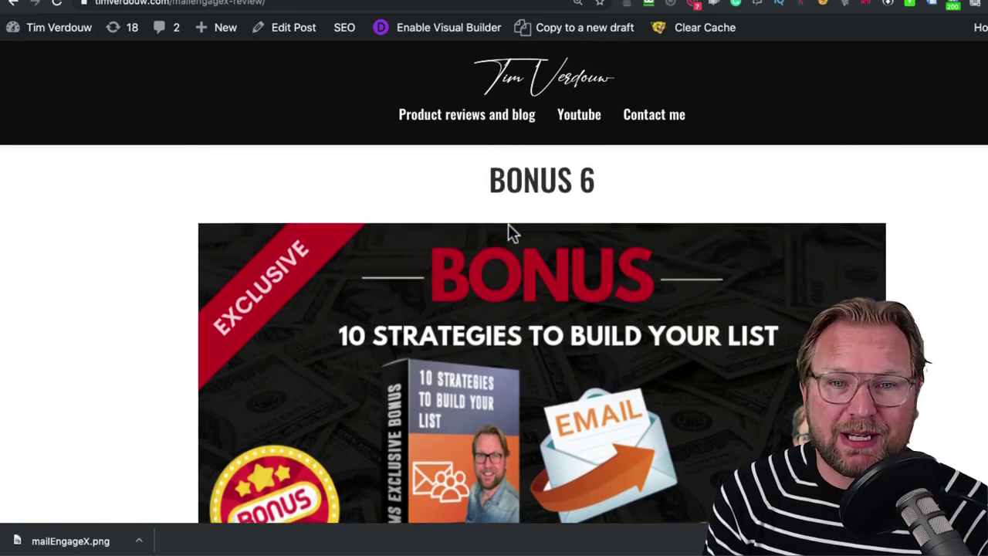
scroll(508, 224, down, 5)
scroll(508, 223, down, 4)
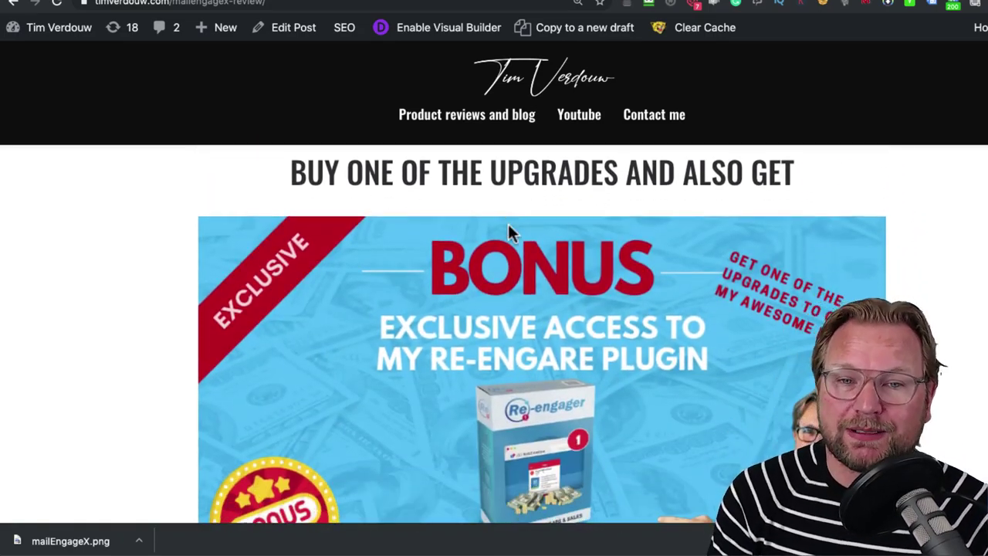
scroll(507, 221, down, 3)
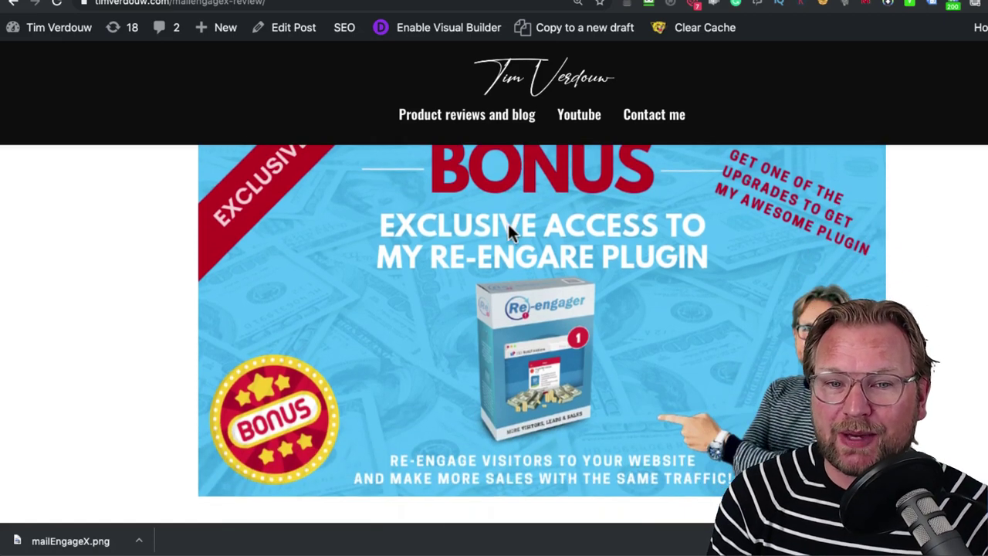
scroll(507, 222, up, 1)
scroll(508, 221, down, 1)
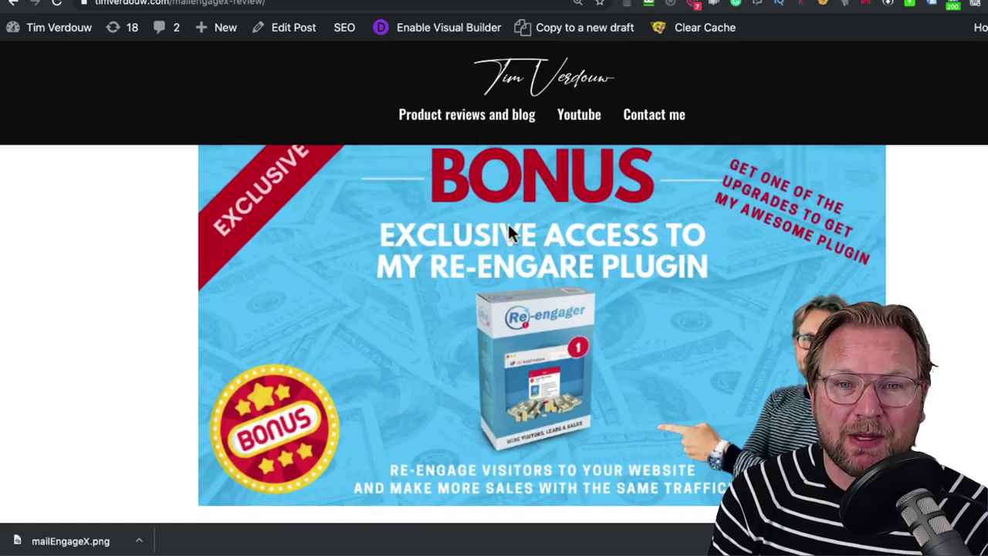
scroll(507, 222, up, 1)
scroll(507, 222, down, 1)
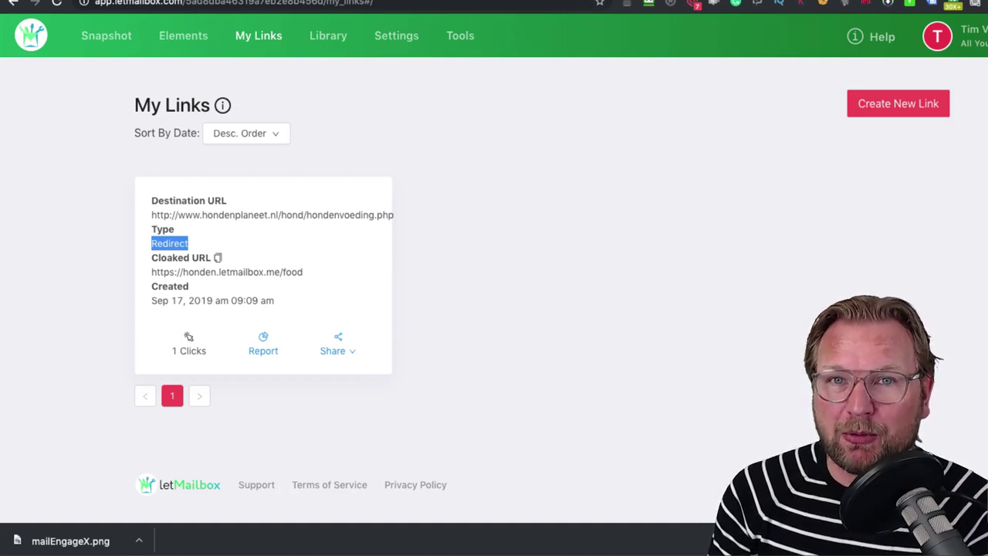
- Switch back to the MailEngageX Review tab at the Re-engager plugin bonus
mouse_move(467, 36)
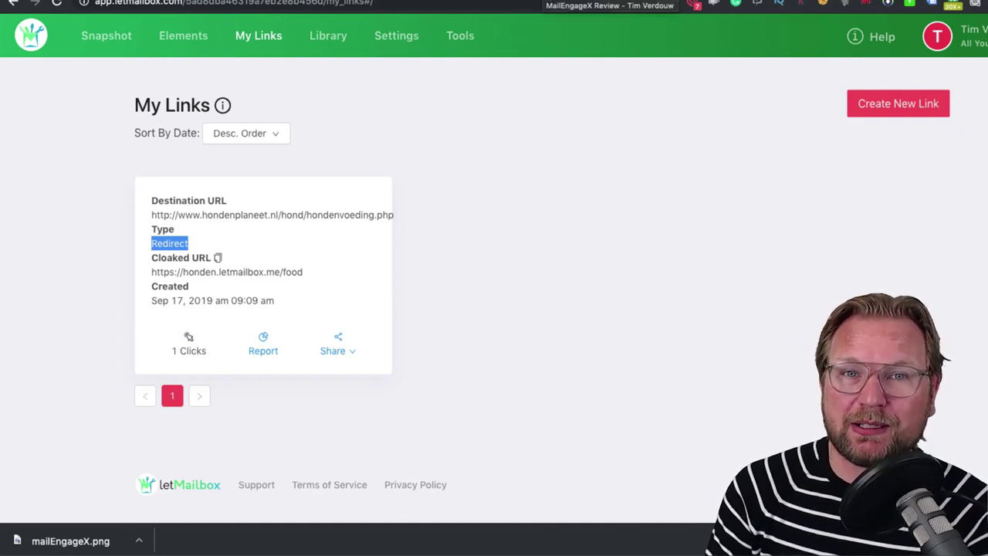
click(545, 3)
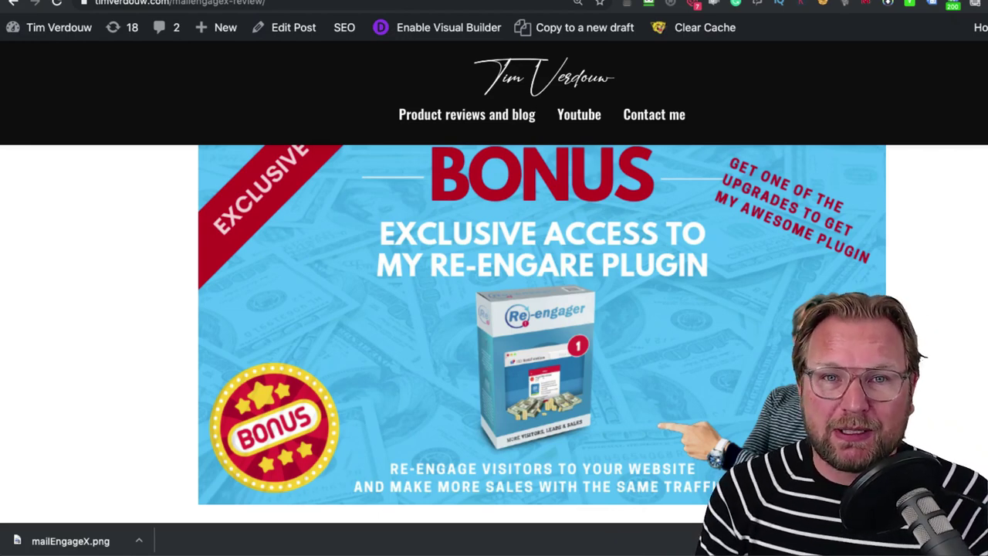
scroll(591, 186, up, 3)
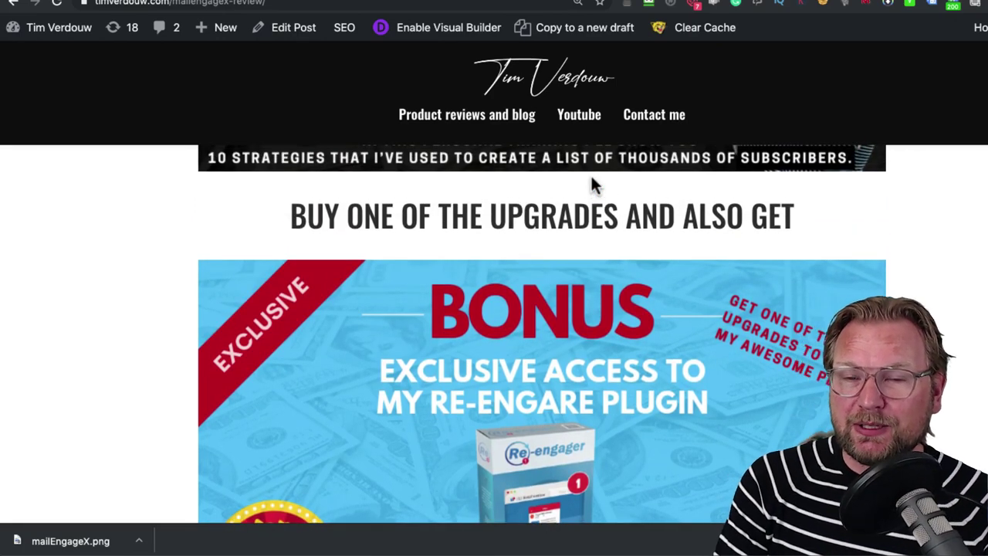
scroll(588, 328, down, 1)
scroll(588, 324, down, 2)
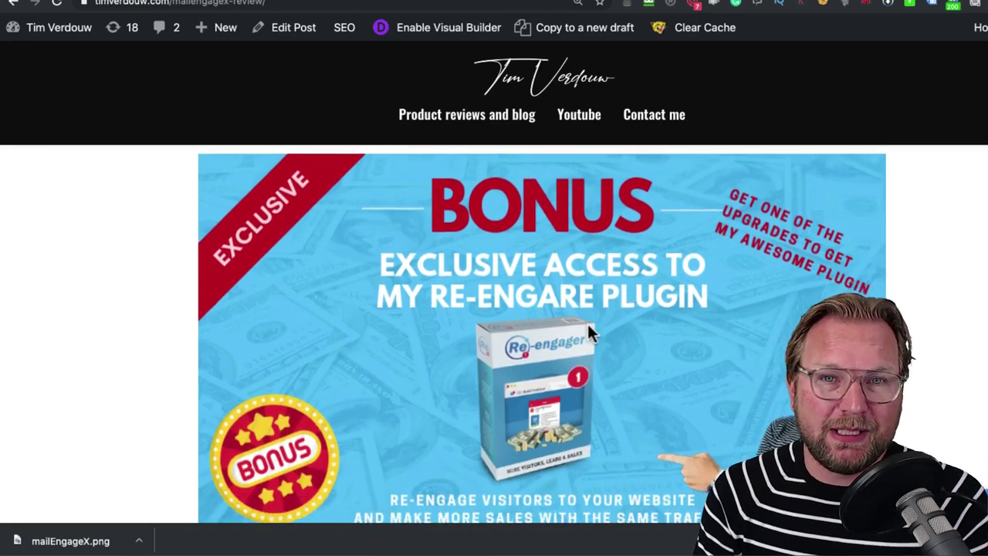